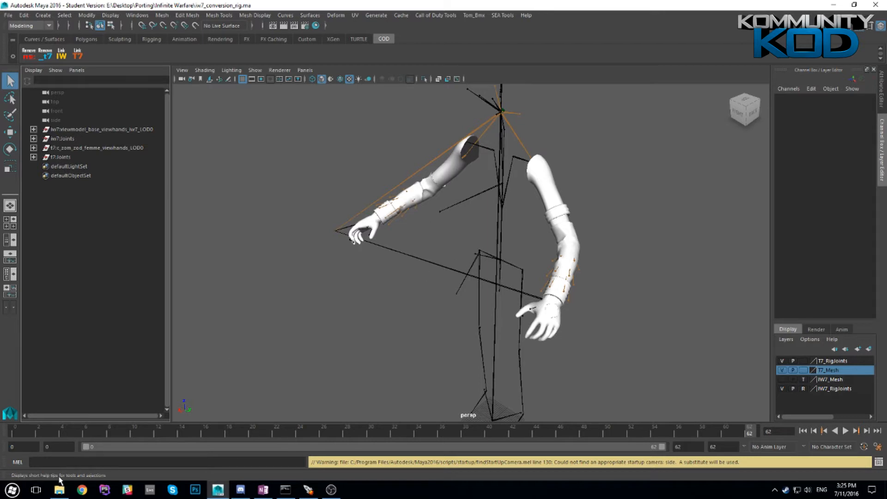
# Switch to File Explorer and open the weapon_nrgpistol_vm folder under Desktop, Porting, Infinite Warfare
pyautogui.moveTo(59, 489)
pyautogui.press('super')
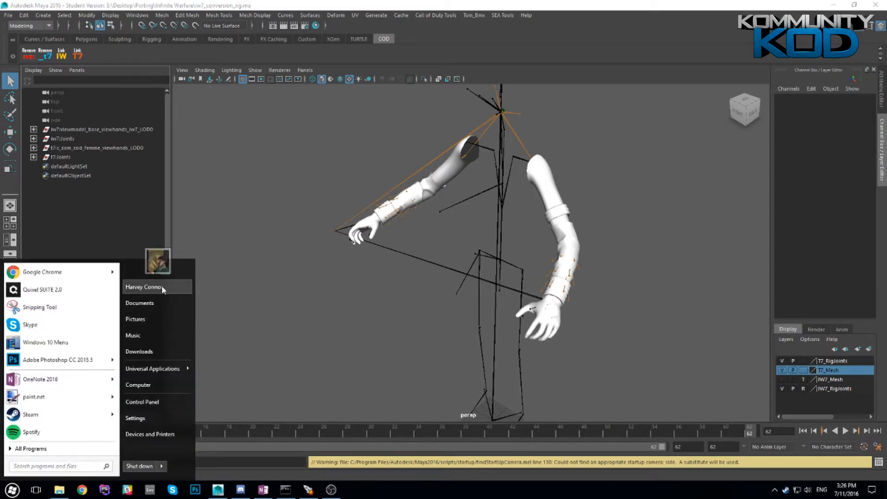
pyautogui.click(164, 293)
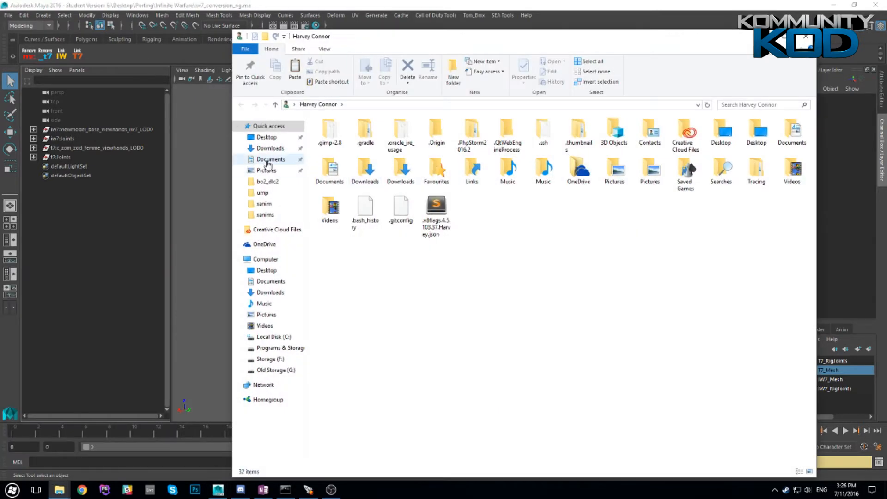
pyautogui.click(266, 137)
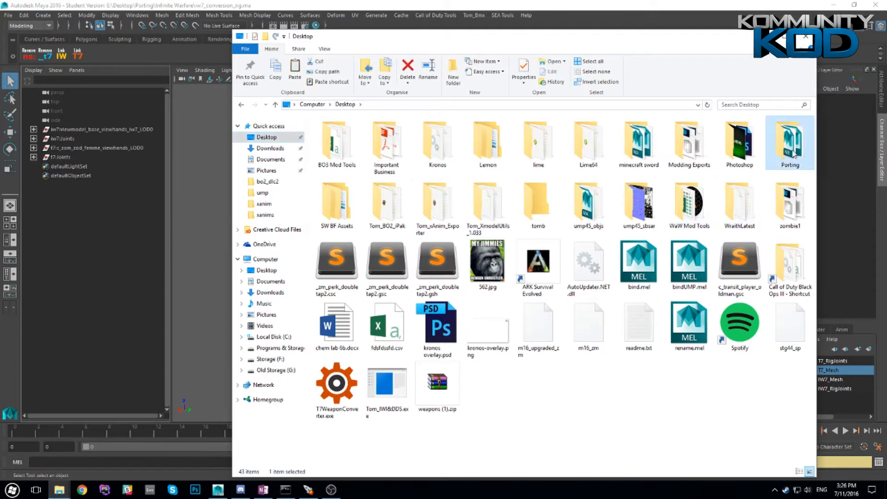
pyautogui.doubleClick(790, 142)
pyautogui.doubleClick(373, 182)
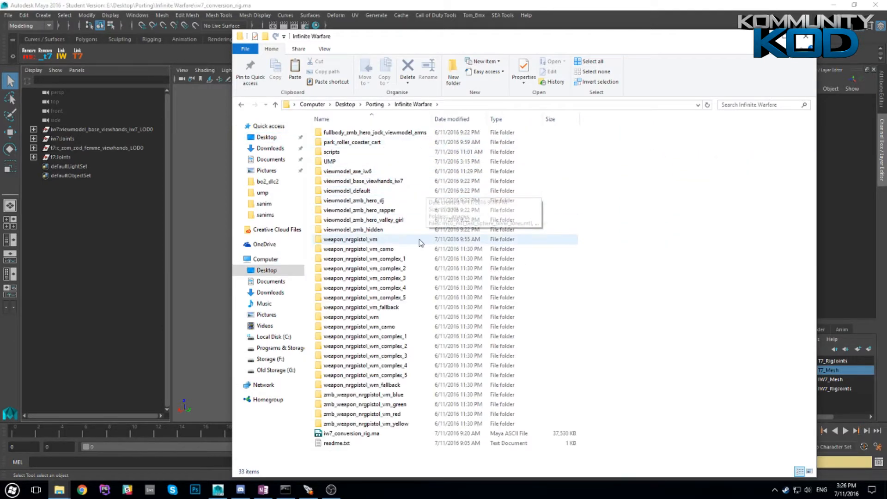
pyautogui.doubleClick(400, 239)
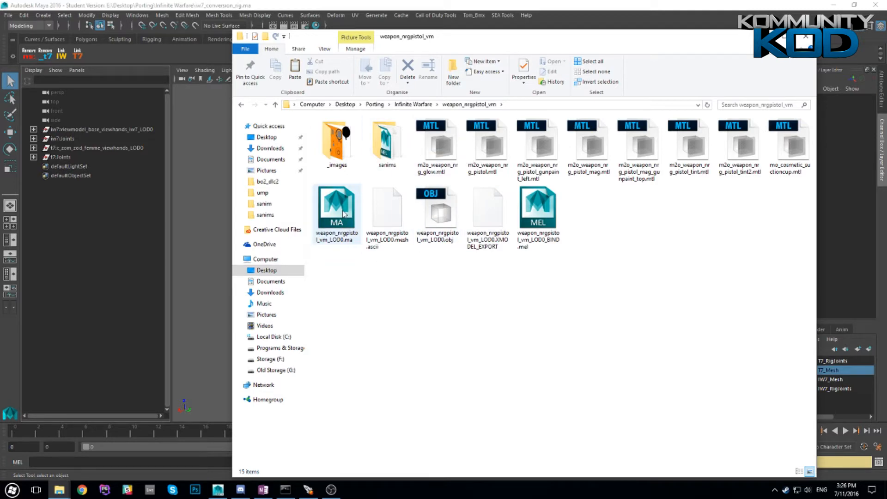
# Import weapon_nrgpistol_vm_LOD0.ma from the folder into the open Maya conversion rig scene
pyautogui.moveTo(457, 41); pyautogui.dragTo(698, 36)
pyautogui.moveTo(563, 212); pyautogui.dragTo(397, 246)
pyautogui.click(435, 6)
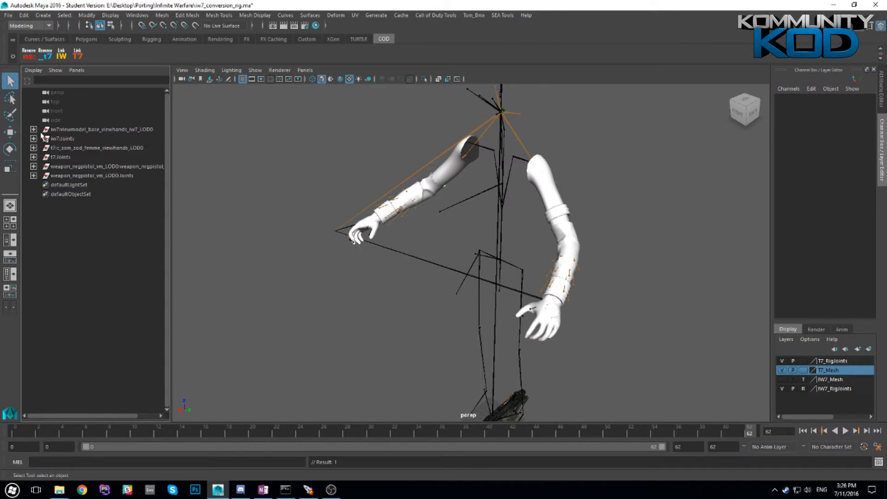
# Select the whole joint hierarchy under the imported weapon's j_gun and remove its namespace
pyautogui.click(33, 175)
pyautogui.click(109, 185)
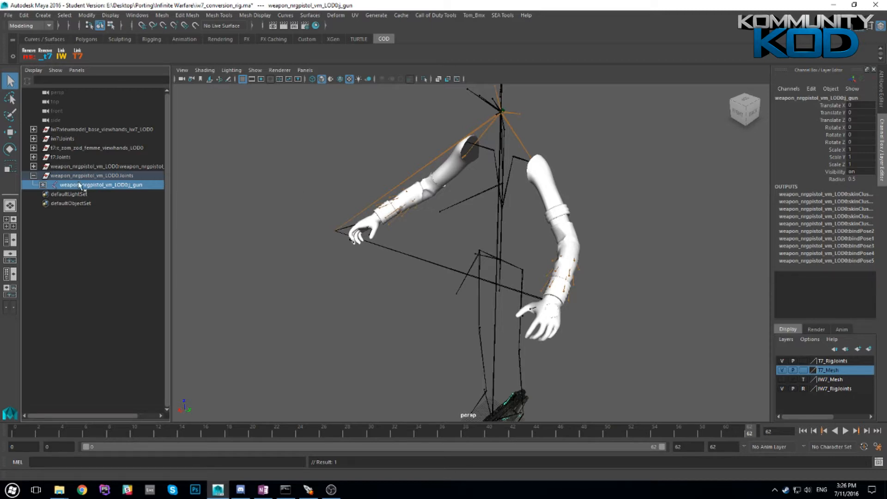
pyautogui.click(64, 14)
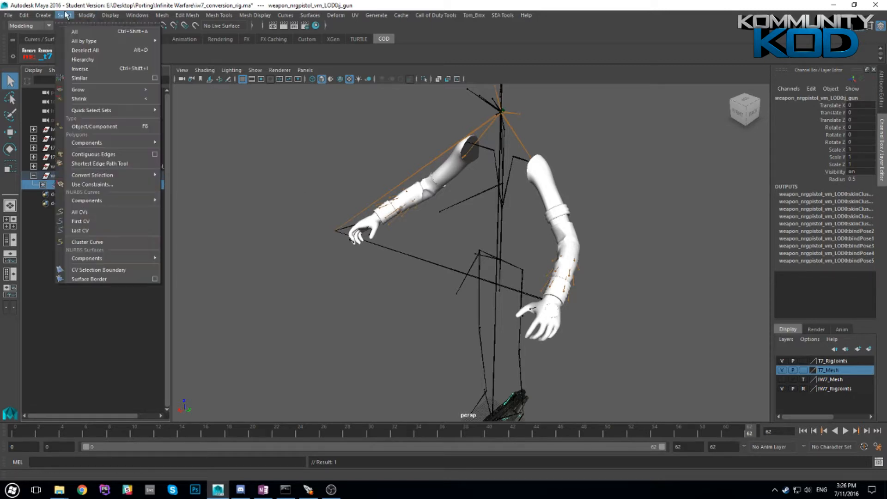
pyautogui.click(86, 60)
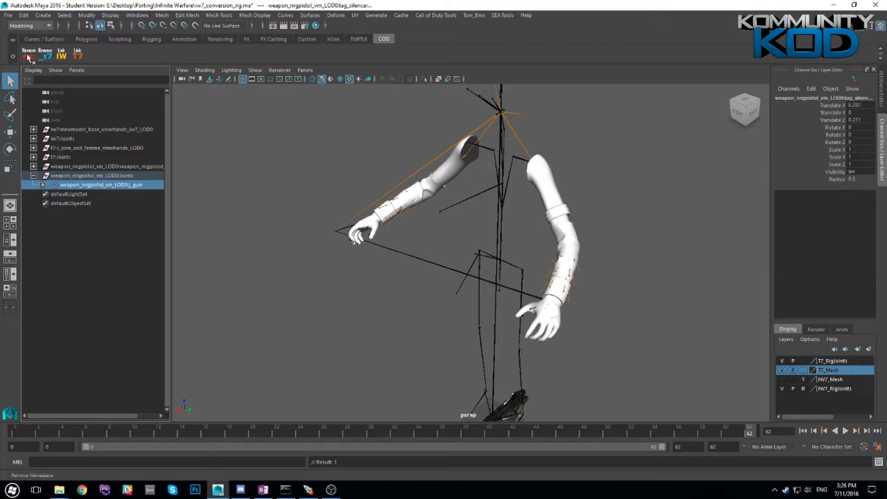
pyautogui.click(29, 56)
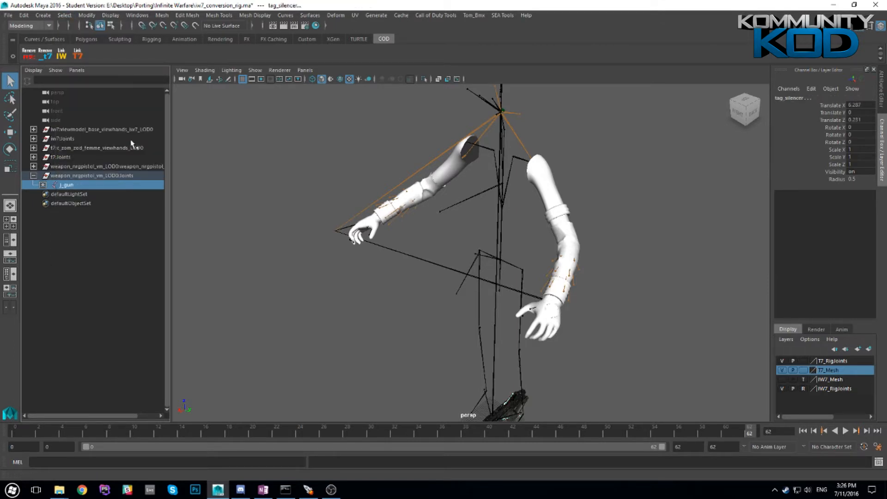
# Link the weapon's j_gun joint to the Infinite Warfare rig with the Link IW script
pyautogui.click(67, 186)
pyautogui.click(86, 271)
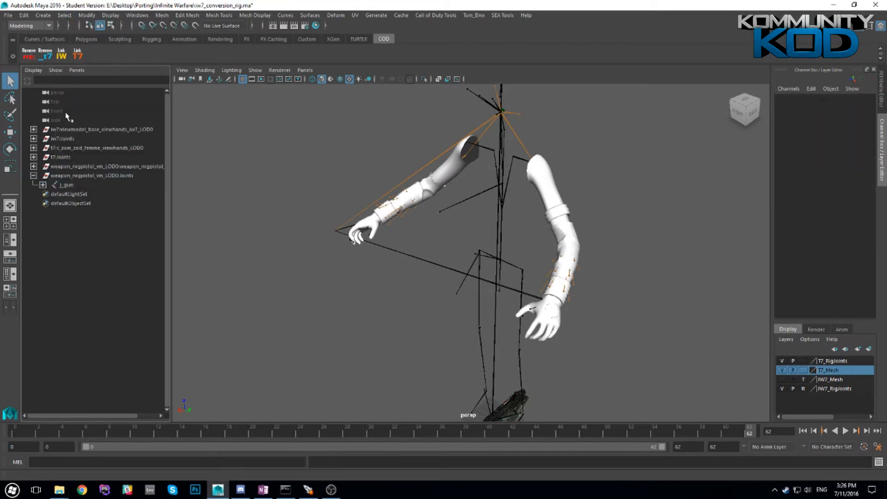
pyautogui.click(62, 57)
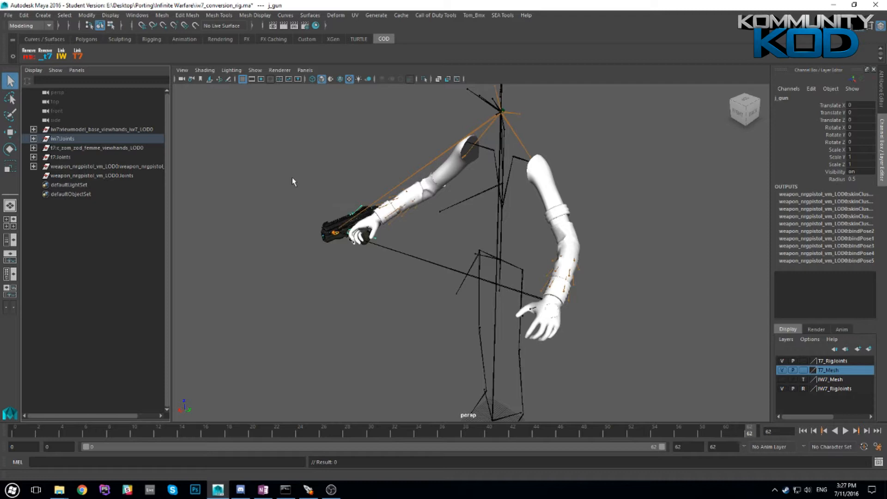
# Save the scene as iw7_conversion_rig_nrgpistol.ma in the weapon_nrgpistol_vm folder, continuing past the student version notice
pyautogui.click(8, 14)
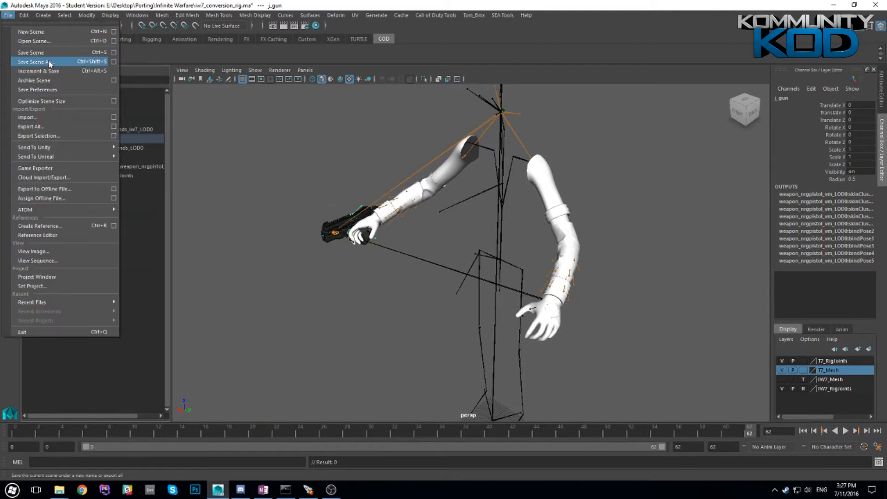
pyautogui.click(42, 115)
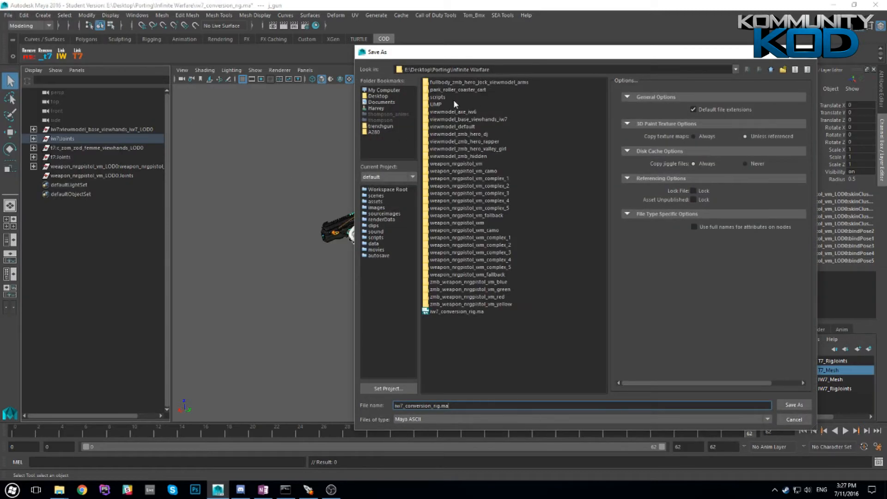
pyautogui.doubleClick(460, 164)
pyautogui.click(440, 405)
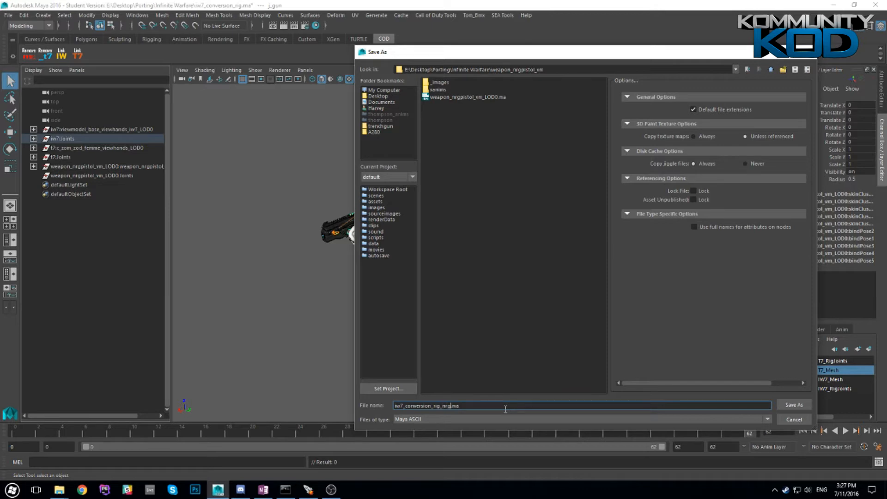
pyautogui.write('_nrgpistol')
pyautogui.press('Return')
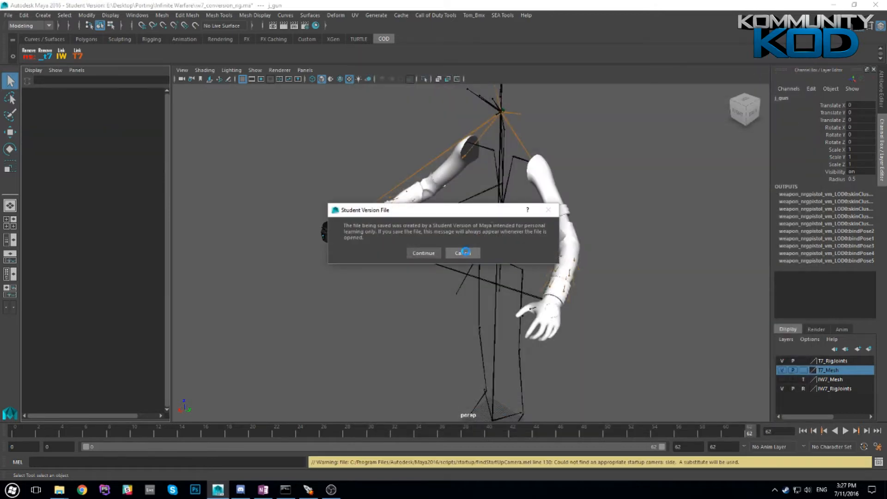
pyautogui.click(419, 253)
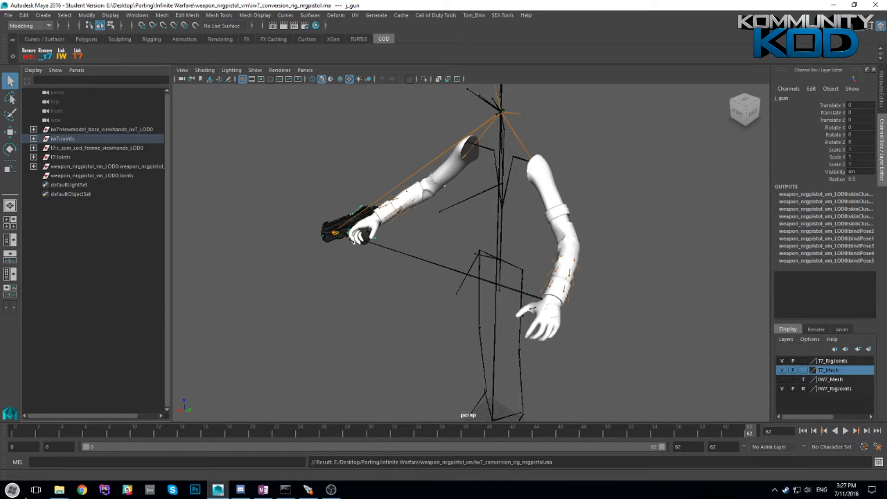
# Look through the pistol's xanims folder in File Explorer for the idle animation, and return to Maya
pyautogui.moveTo(59, 490)
pyautogui.click(114, 449)
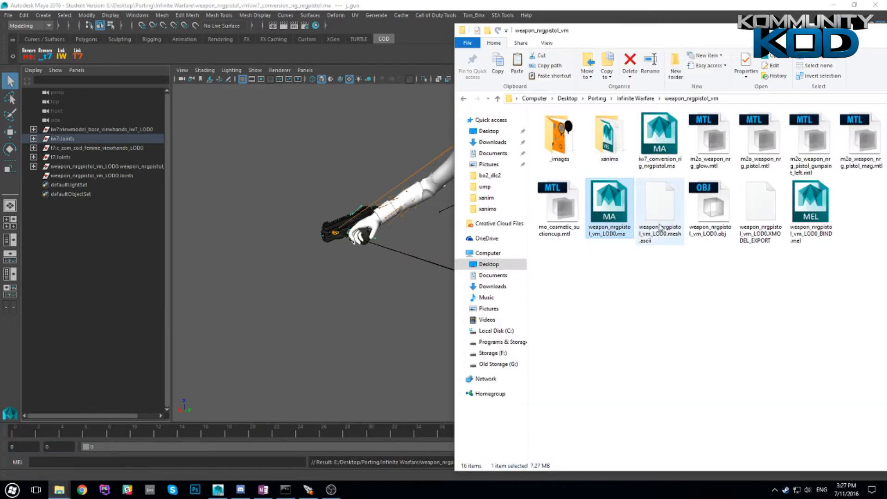
pyautogui.doubleClick(608, 138)
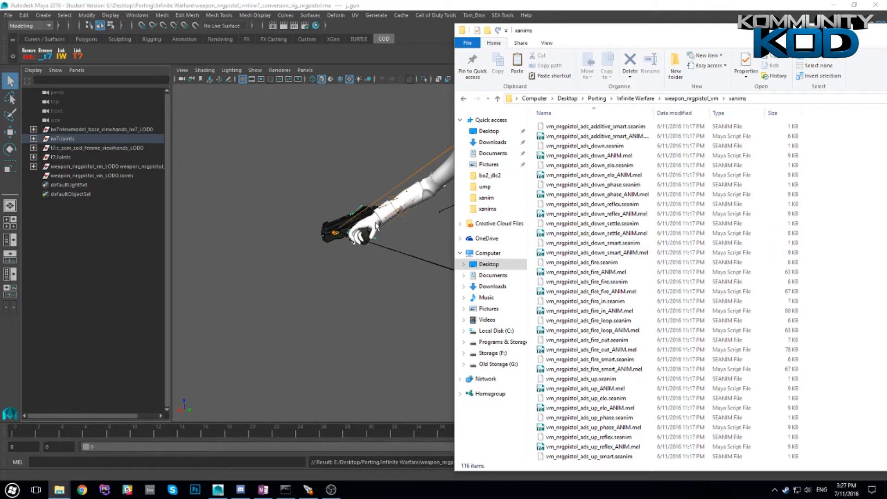
pyautogui.scroll(-5, 641, 240)
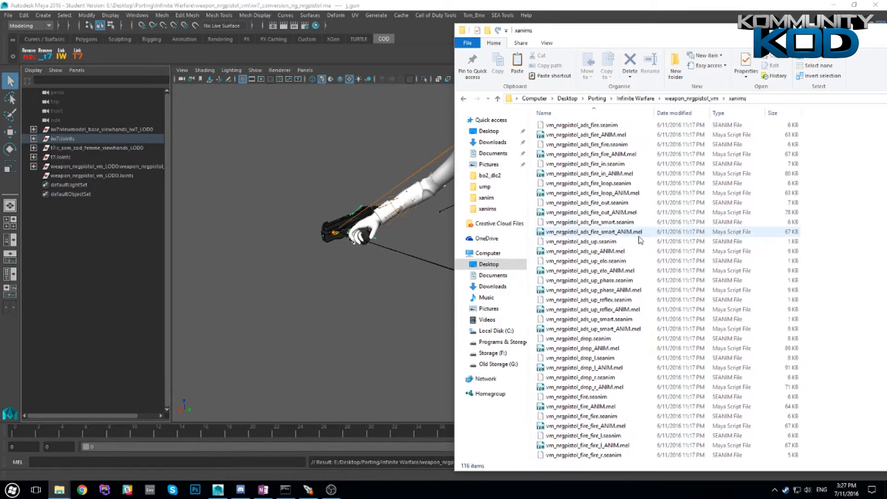
pyautogui.scroll(-12, 642, 243)
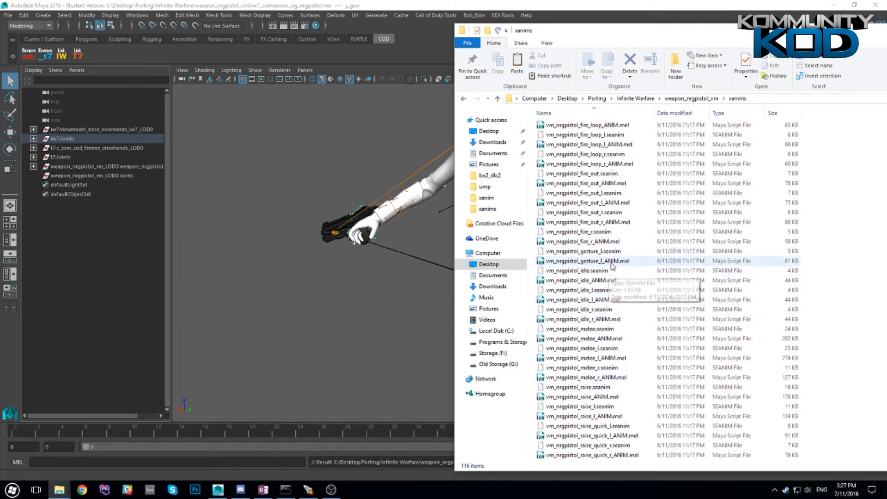
pyautogui.click(594, 271)
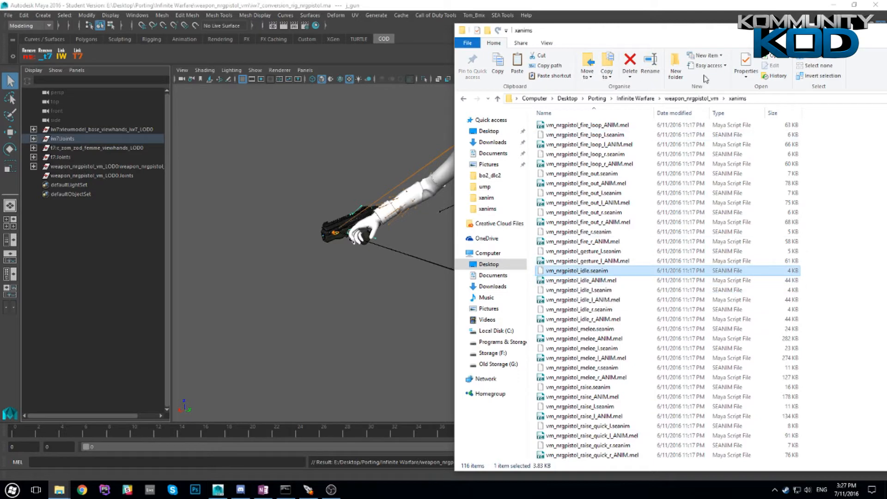
pyautogui.click(386, 6)
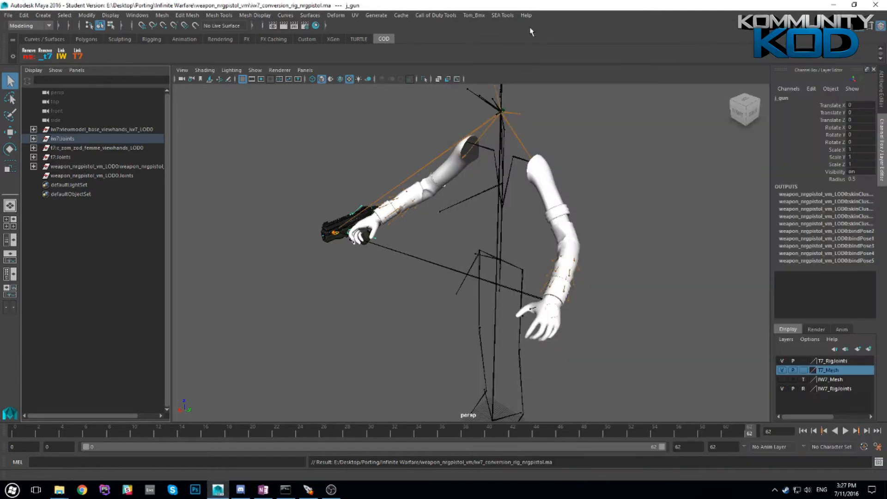
# Import the SEAnim file vm_nrgpistol_idle.seanim from the pistol's xanims folder onto the rig
pyautogui.click(503, 15)
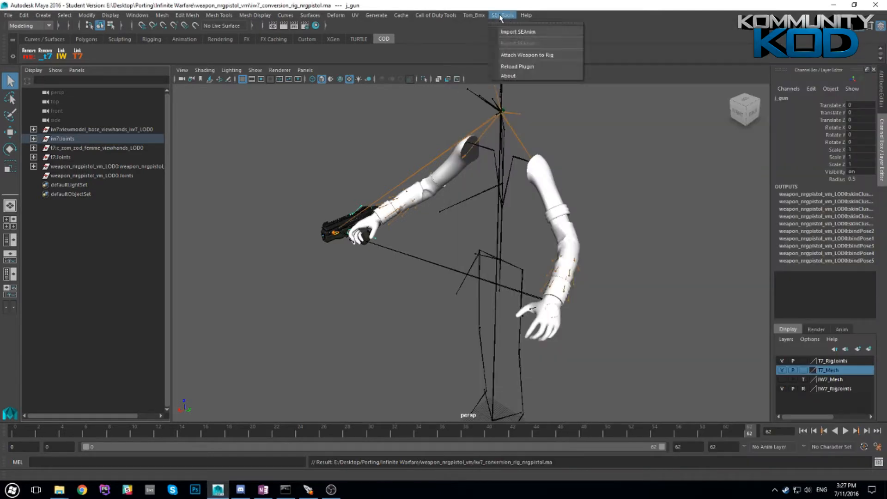
pyautogui.click(519, 31)
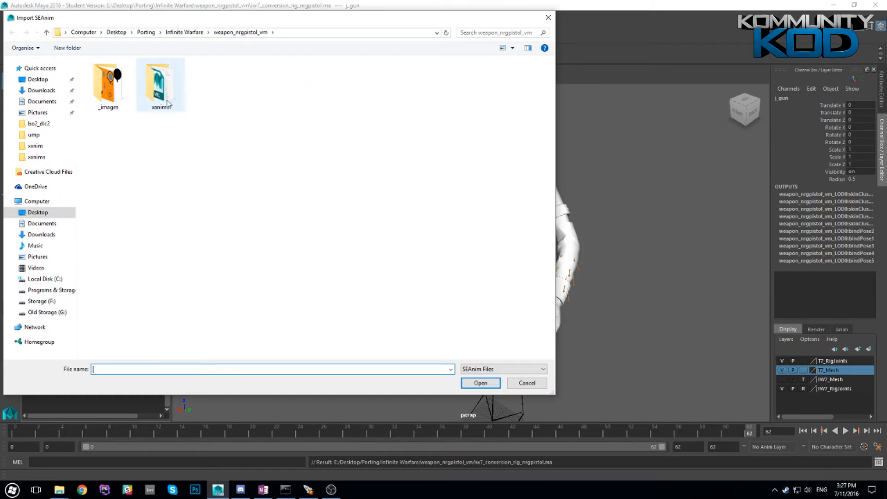
pyautogui.doubleClick(157, 92)
pyautogui.scroll(-6, 206, 231)
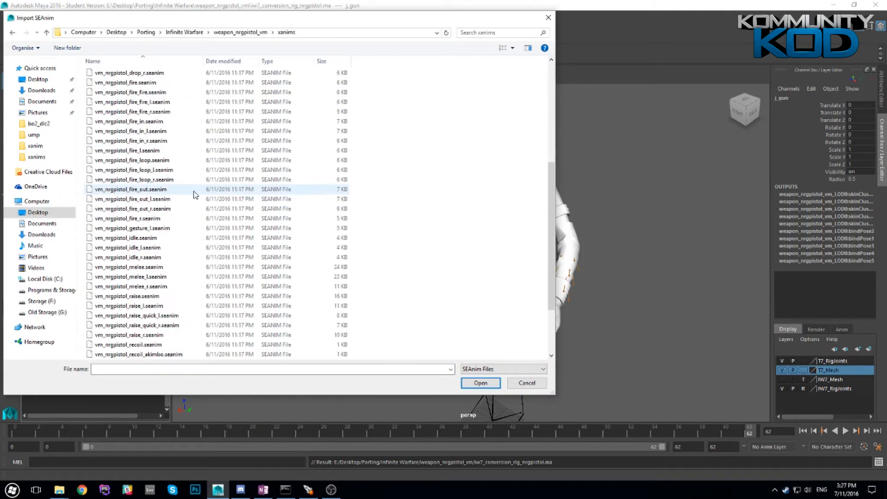
pyautogui.click(167, 180)
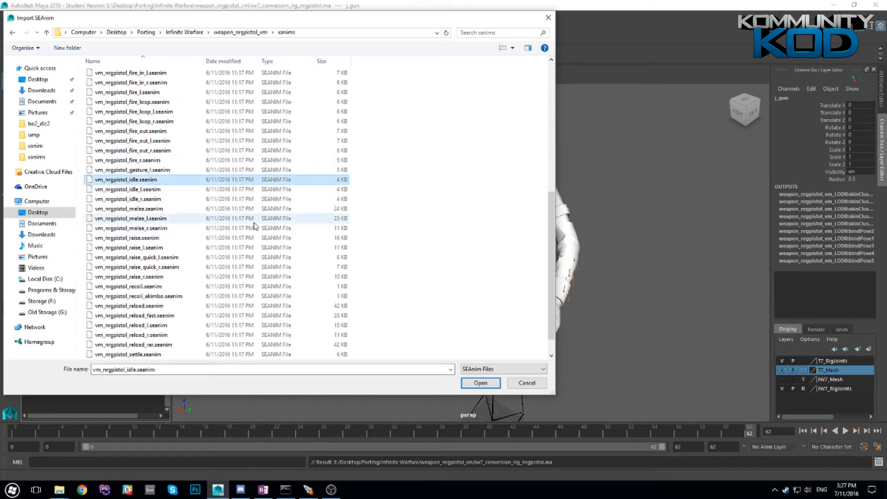
pyautogui.click(481, 383)
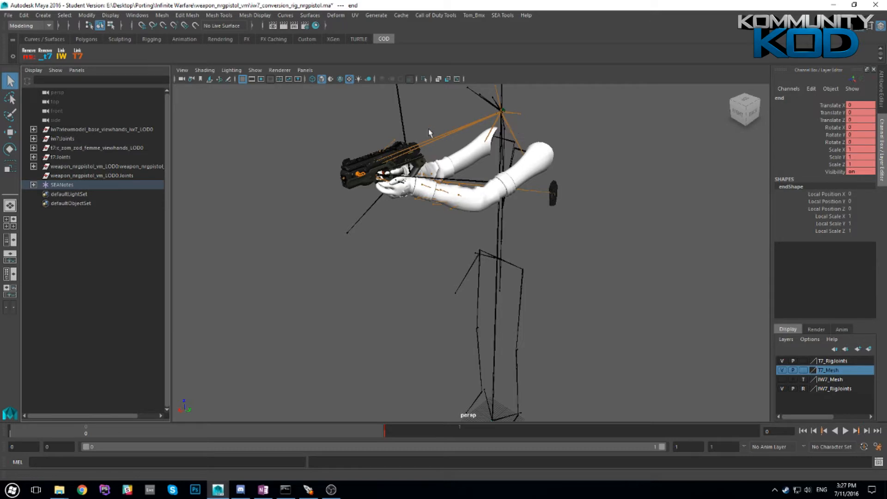
# Link the weapon to the T7 rig and select the full hierarchies of t7:tag_torso and t7:tag_cambone
pyautogui.click(77, 55)
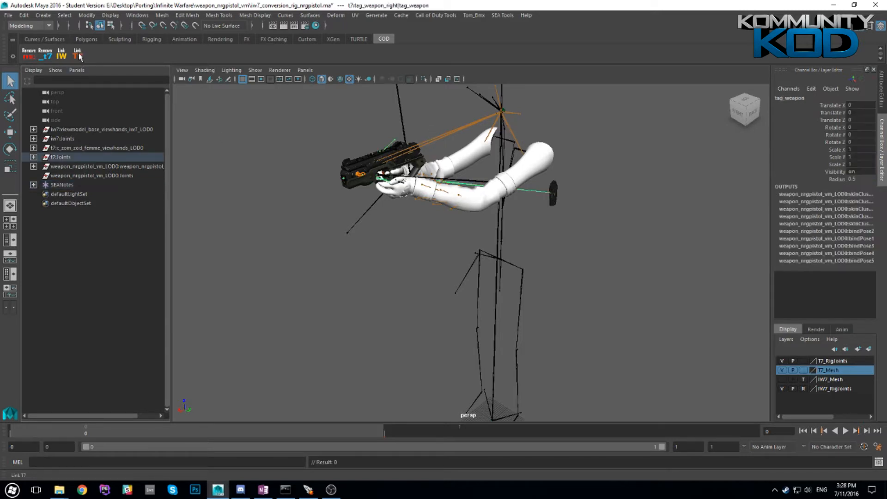
pyautogui.click(33, 156)
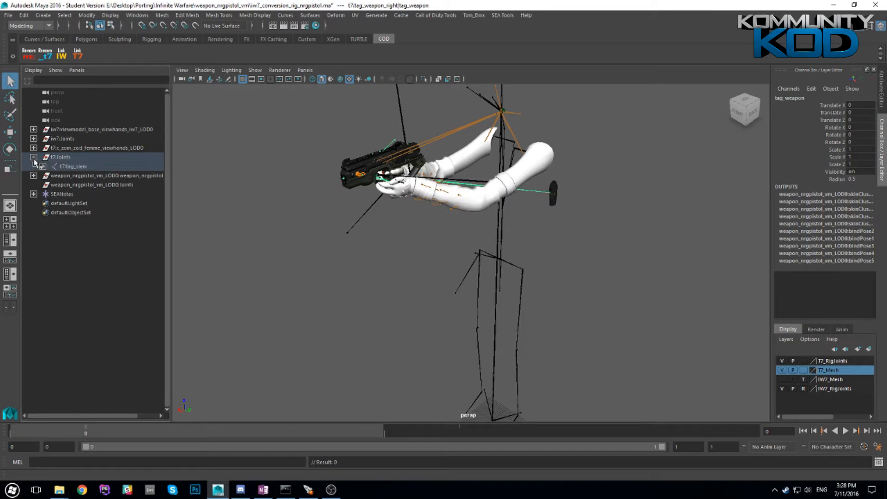
pyautogui.click(42, 166)
pyautogui.click(52, 175)
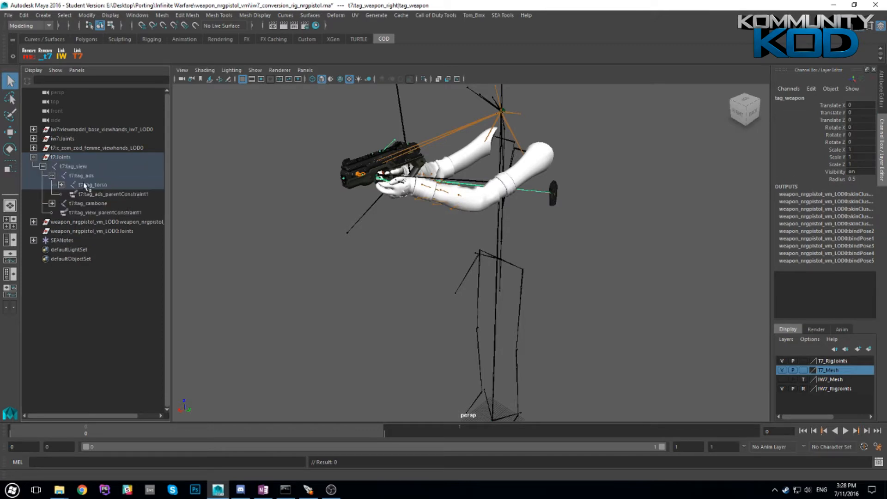
pyautogui.click(103, 185)
pyautogui.keyDown('ctrl'); pyautogui.click(97, 203); pyautogui.keyUp('ctrl')
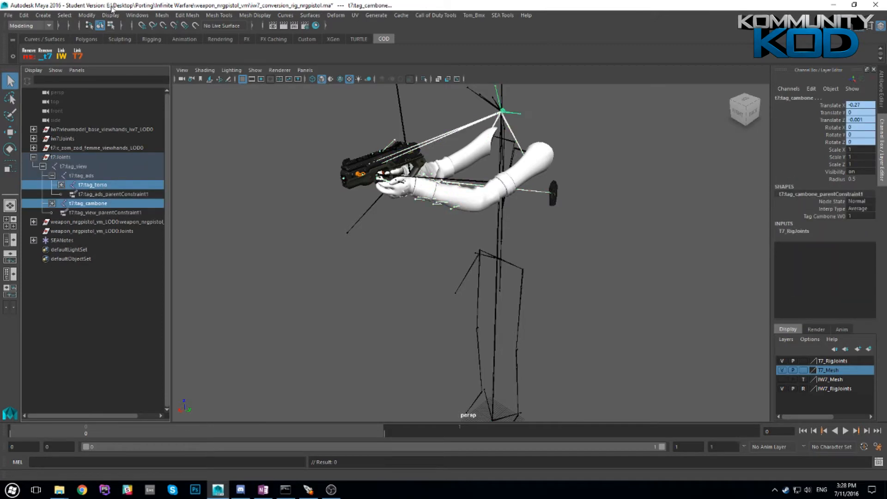
pyautogui.click(64, 17)
pyautogui.click(76, 59)
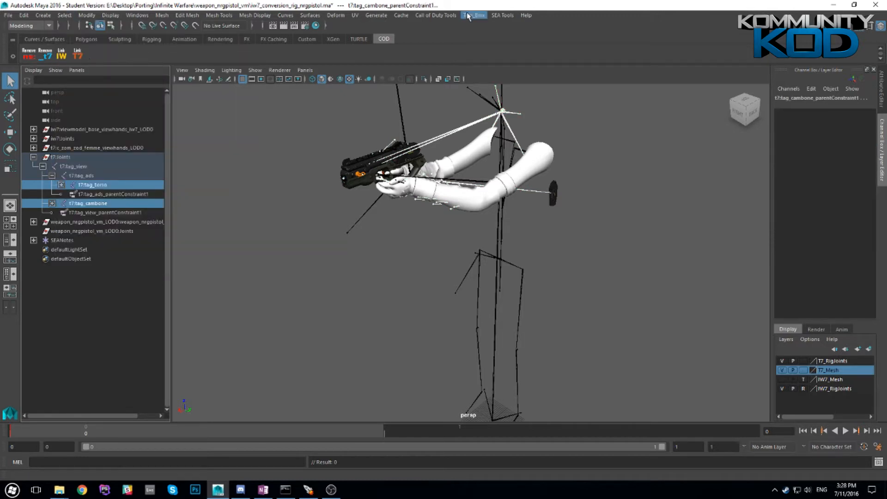
# Open the Call of Duty XAnim exporter and set the export frame range to 0 to 1
pyautogui.click(432, 16)
pyautogui.click(441, 41)
pyautogui.moveTo(286, 152); pyautogui.dragTo(103, 150)
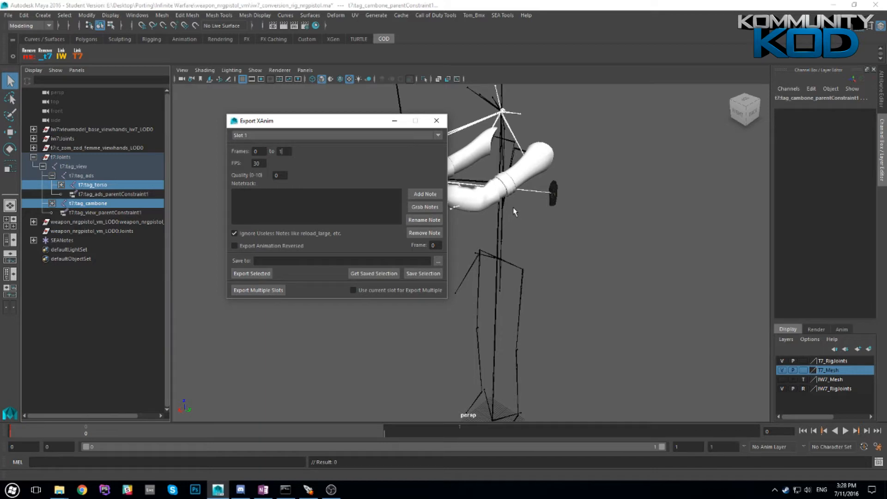
# Browse for the save location and create and enter a new folder named oni inside xanim_export's iw7_viewmodels folder
pyautogui.click(438, 264)
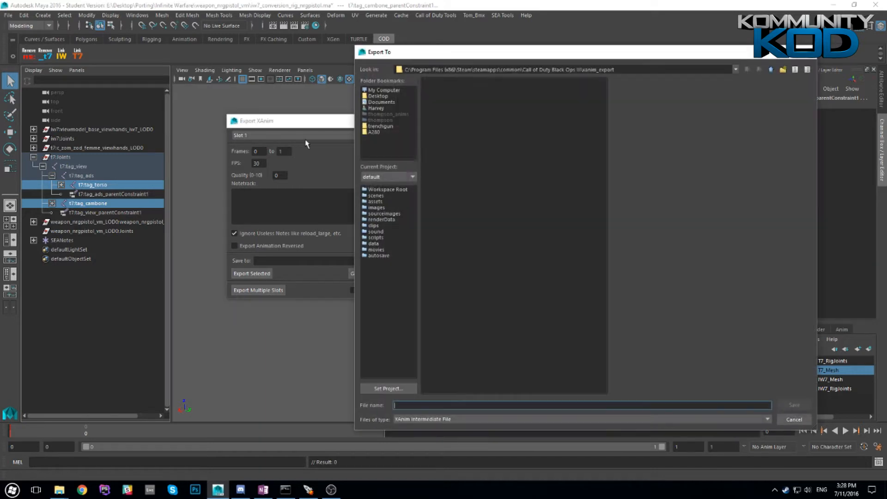
pyautogui.doubleClick(451, 97)
pyautogui.click(772, 70)
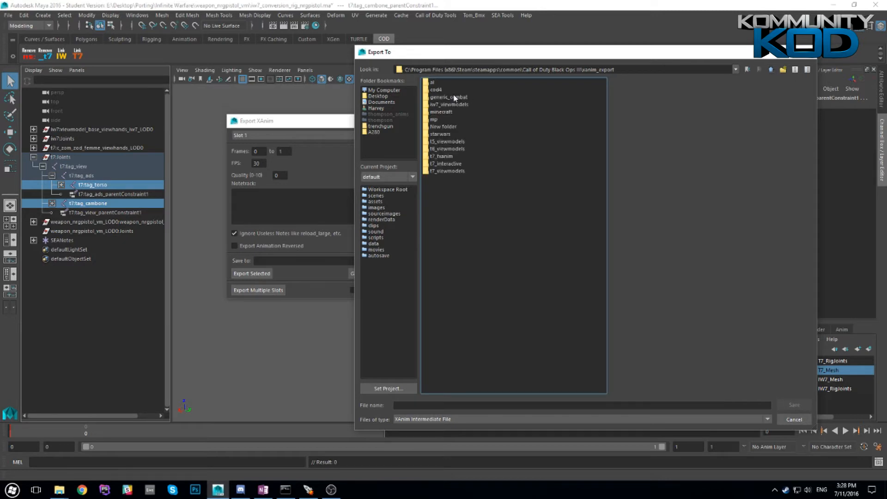
pyautogui.doubleClick(458, 104)
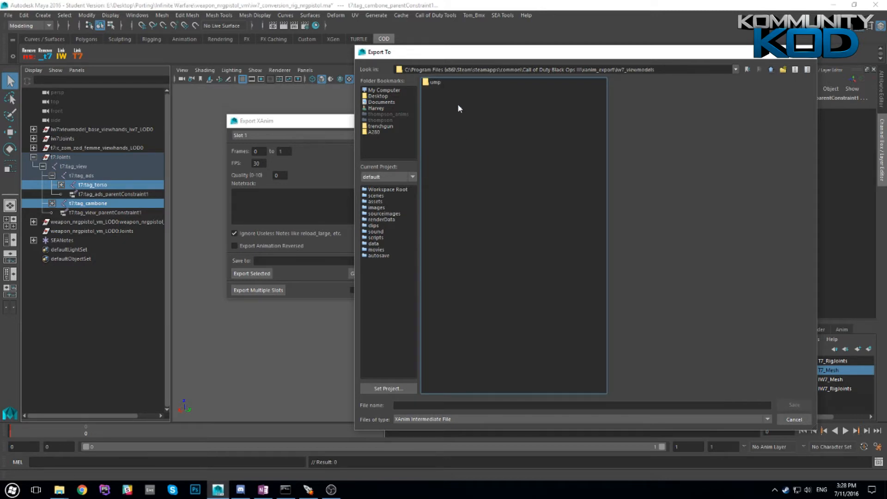
pyautogui.click(784, 70)
pyautogui.write('oni')
pyautogui.press('Return')
pyautogui.press('Return')
# Name the file oni_idle, export the selected joints as an XAnim, and close the exporter
pyautogui.click(443, 404)
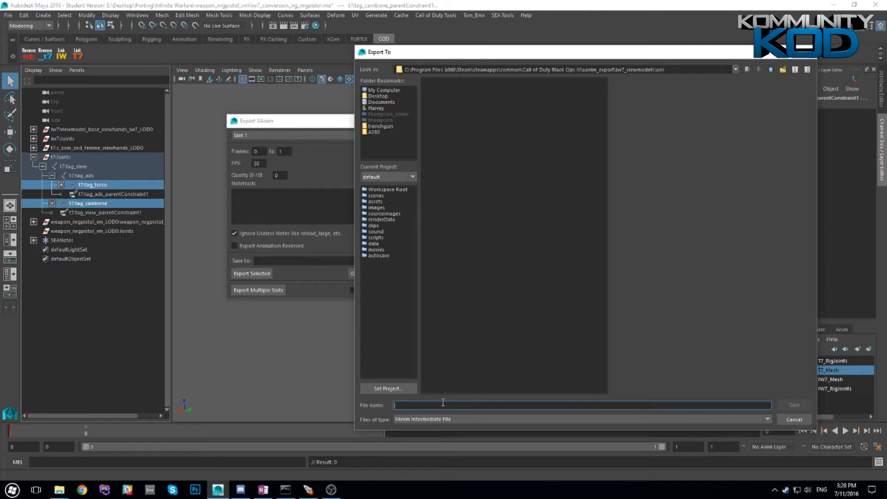
pyautogui.write('oni_idl')
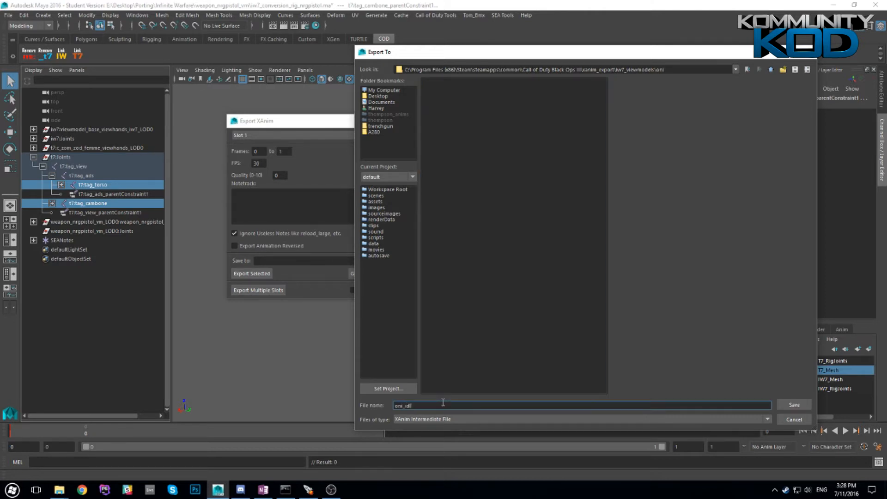
pyautogui.write('e')
pyautogui.press('Return')
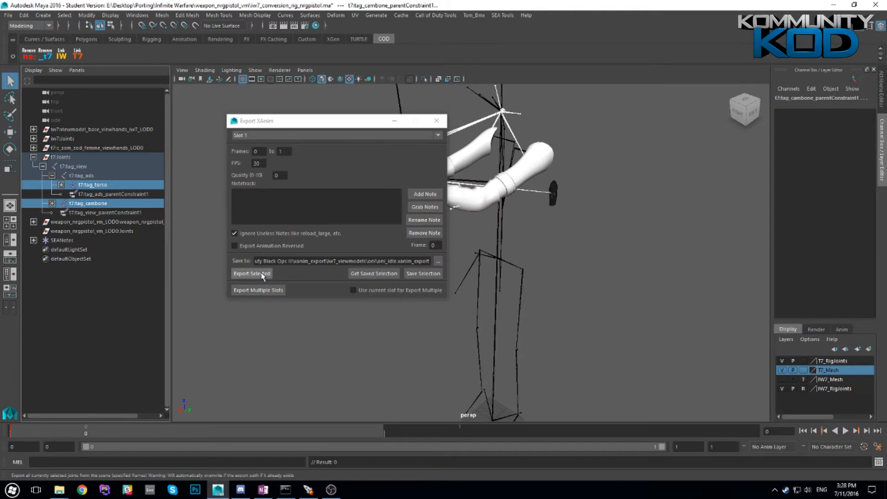
pyautogui.click(251, 273)
pyautogui.click(445, 251)
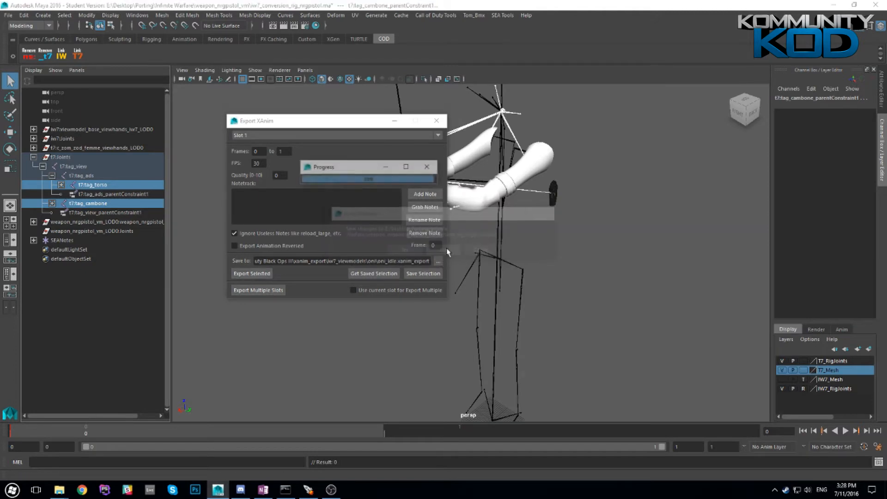
pyautogui.click(436, 121)
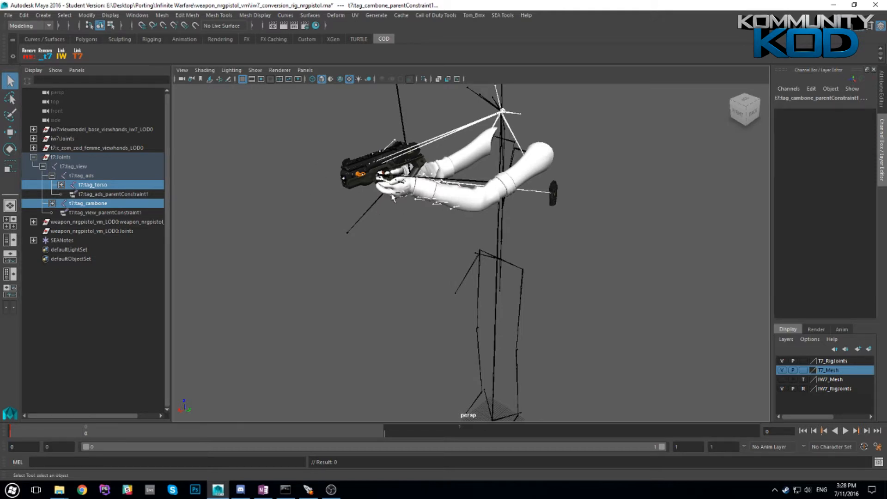
# Undo the joint selections and the weapon's link to the T7 rig
pyautogui.hotkey('ctrl', 'z')
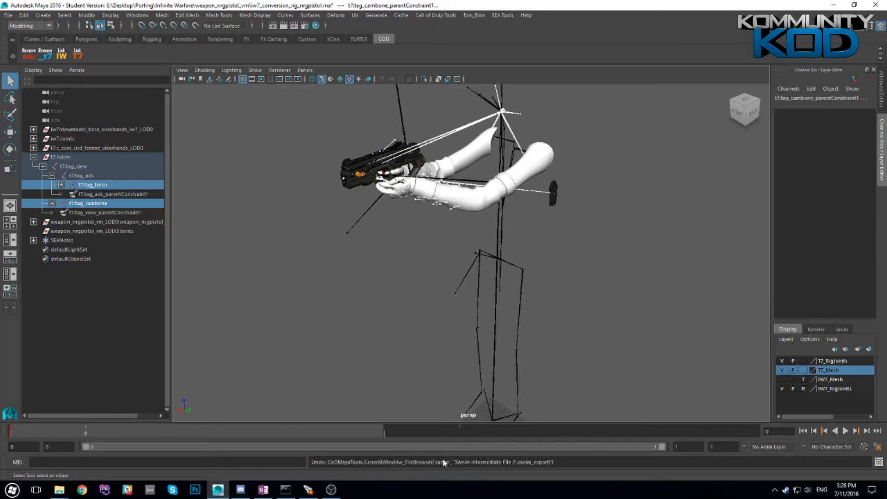
pyautogui.hotkey('ctrl', 'z')
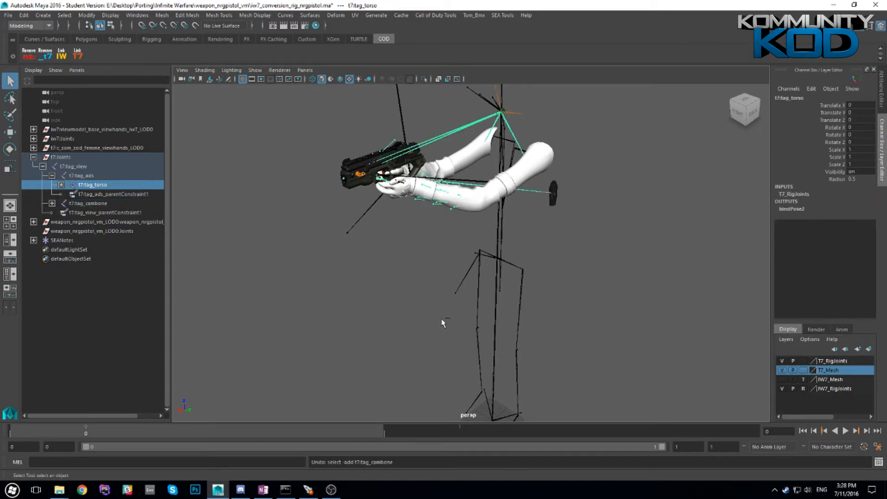
pyautogui.hotkey('ctrl', 'z')
pyautogui.hotkey('ctrl', 'z')
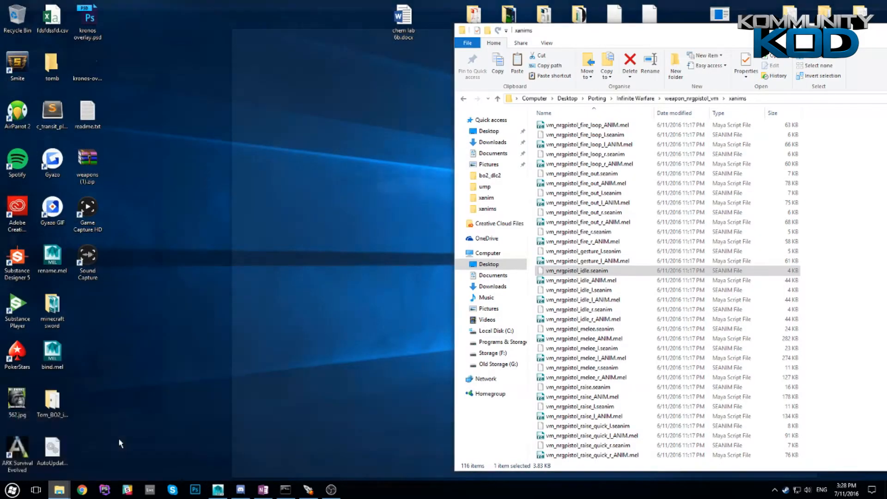
# Import the SEAnim file vm_nrgpistol_ads_up.seanim from the xanims folder in Infinite Warfare's weapon_nrgpistol_vm folder
pyautogui.click(123, 440)
pyautogui.click(388, 66)
pyautogui.click(502, 15)
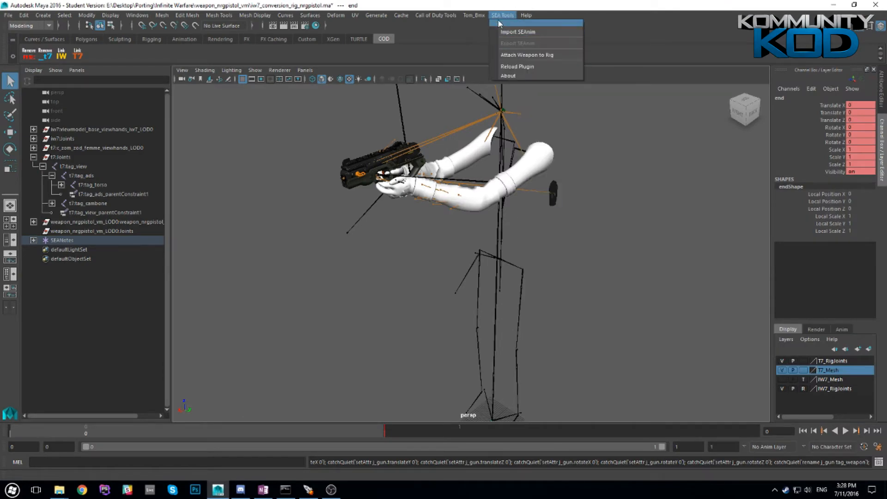
pyautogui.click(507, 31)
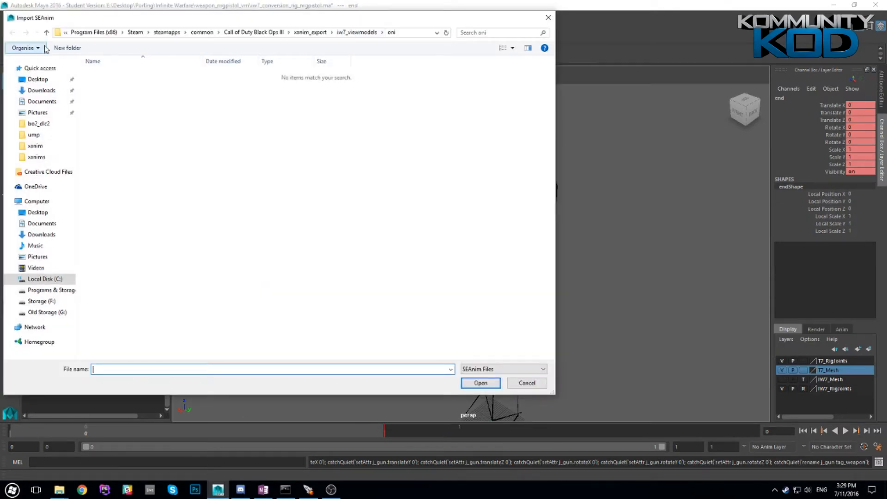
pyautogui.click(38, 79)
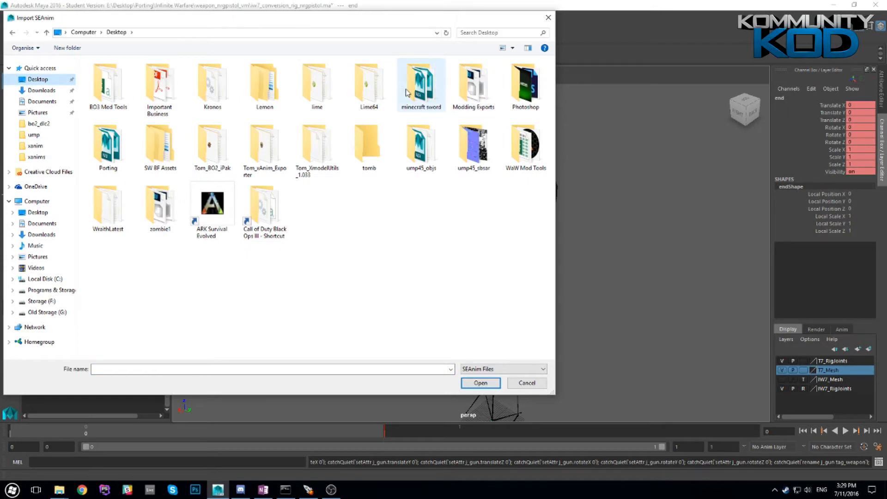
pyautogui.doubleClick(108, 146)
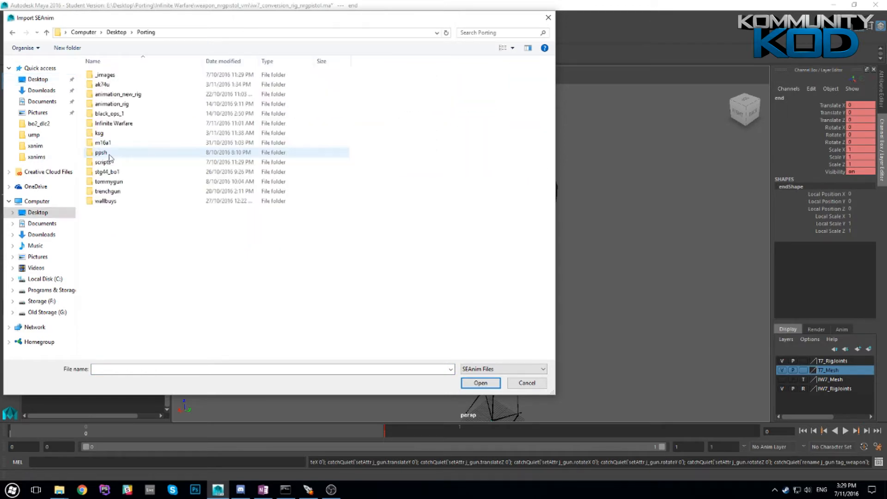
pyautogui.doubleClick(138, 123)
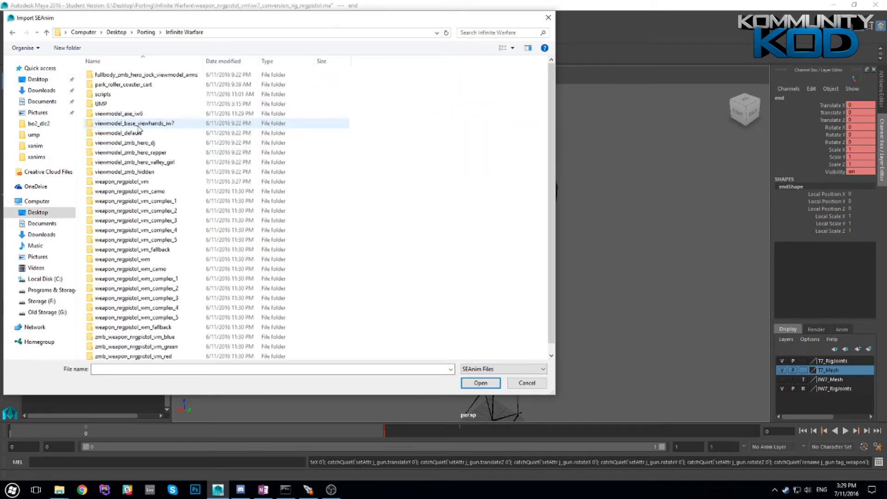
pyautogui.doubleClick(156, 183)
pyautogui.doubleClick(164, 86)
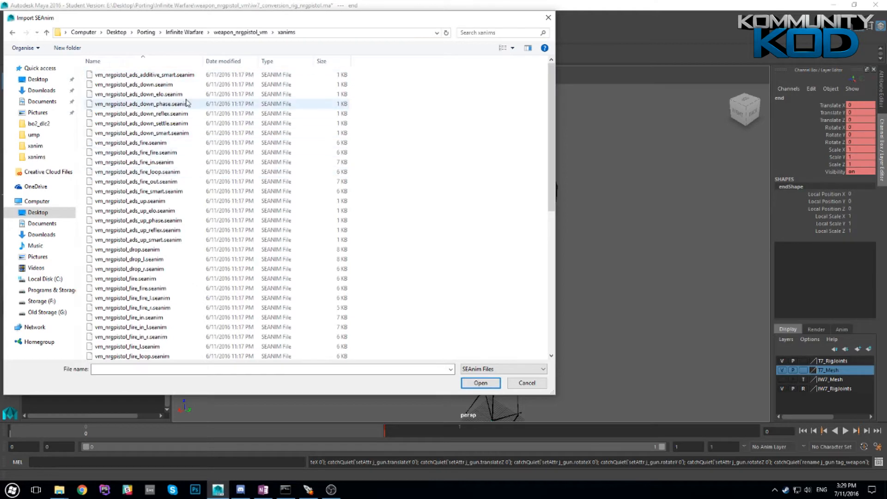
pyautogui.click(180, 201)
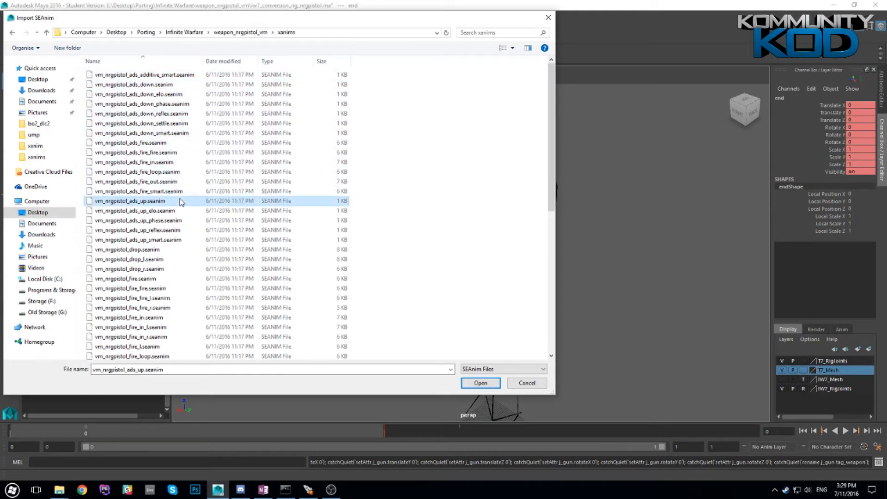
pyautogui.click(486, 384)
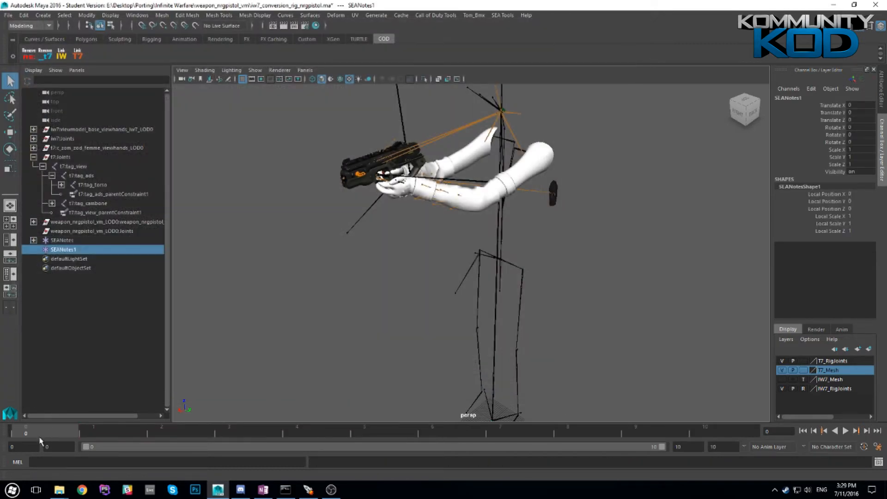
# Link the weapon to the T7 rig for the aim-up animation
pyautogui.hotkey('alt', 'v')
pyautogui.hotkey('alt', 'v')
pyautogui.click(79, 55)
pyautogui.moveTo(47, 431)
pyautogui.mouseDown()
pyautogui.moveTo(165, 438)
pyautogui.moveTo(713, 412)
pyautogui.moveTo(42, 448)
pyautogui.mouseUp()
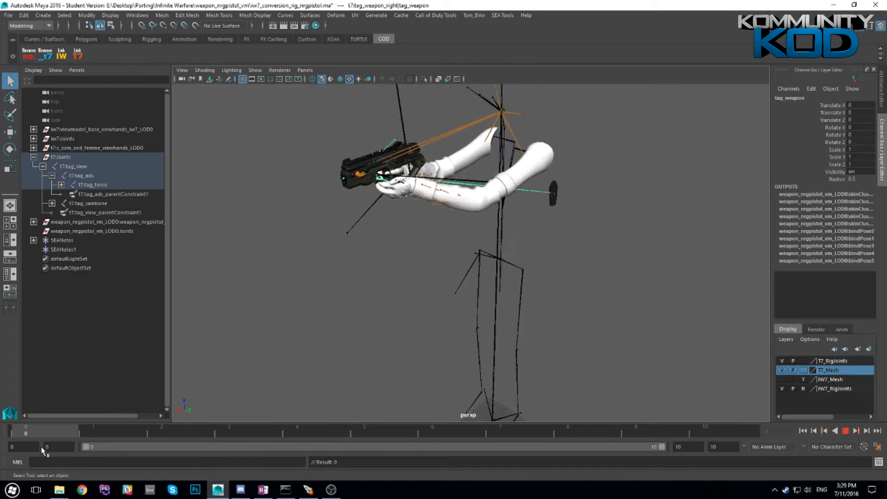
# Look through the FirstPerson90 camera and preview the aim-up animation between frames 0 and 10
pyautogui.click(305, 70)
pyautogui.moveTo(332, 82)
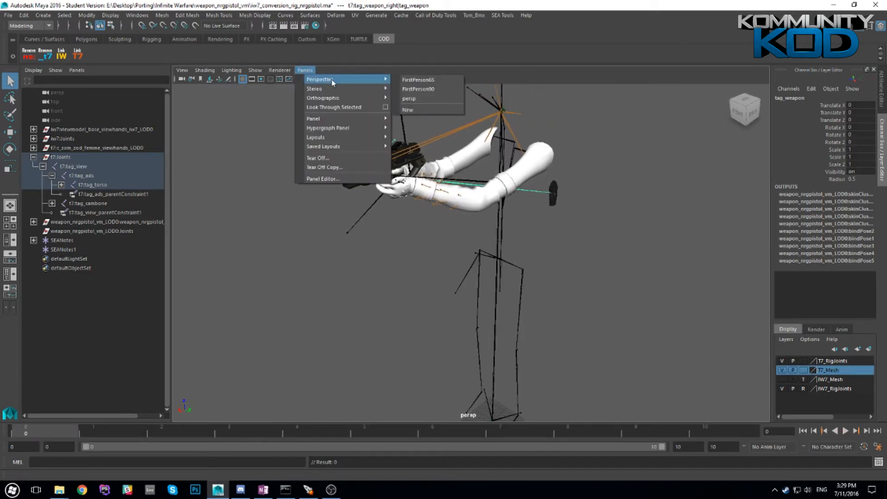
pyautogui.click(433, 92)
pyautogui.moveTo(55, 438); pyautogui.dragTo(726, 426)
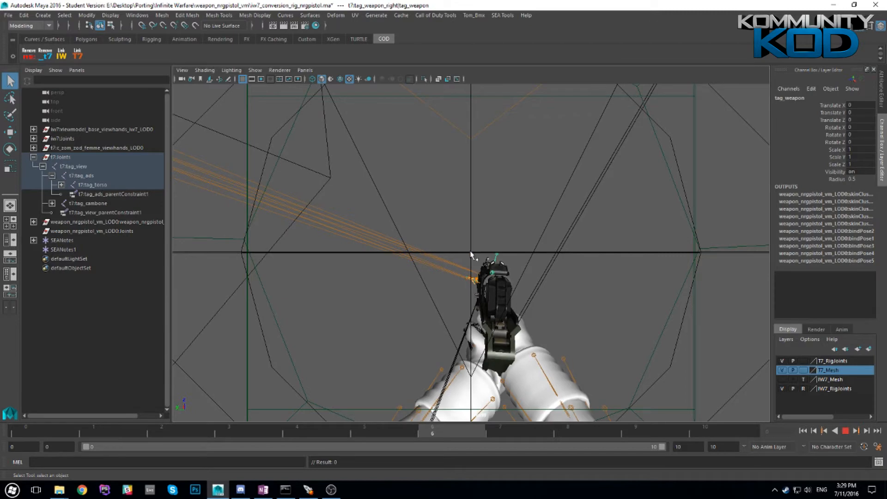
pyautogui.moveTo(428, 426); pyautogui.dragTo(806, 416)
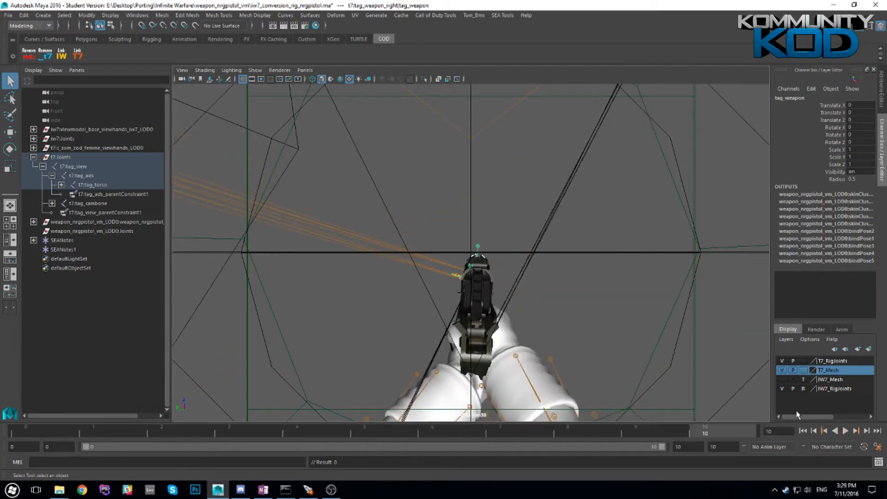
pyautogui.moveTo(714, 430); pyautogui.dragTo(19, 432)
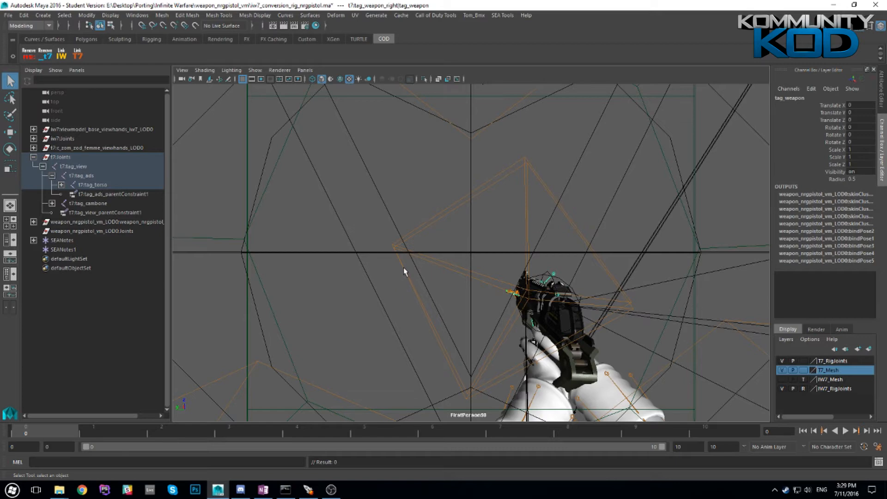
pyautogui.hotkey('alt', 'v')
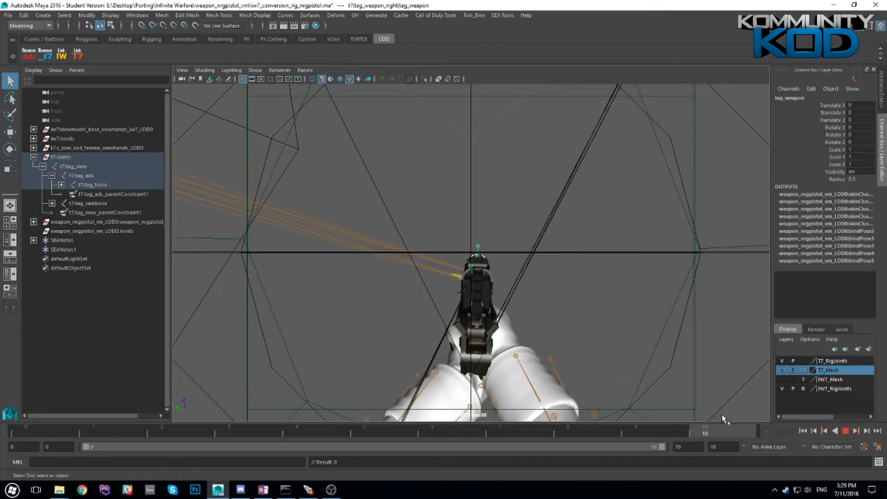
pyautogui.hotkey('alt', 'v')
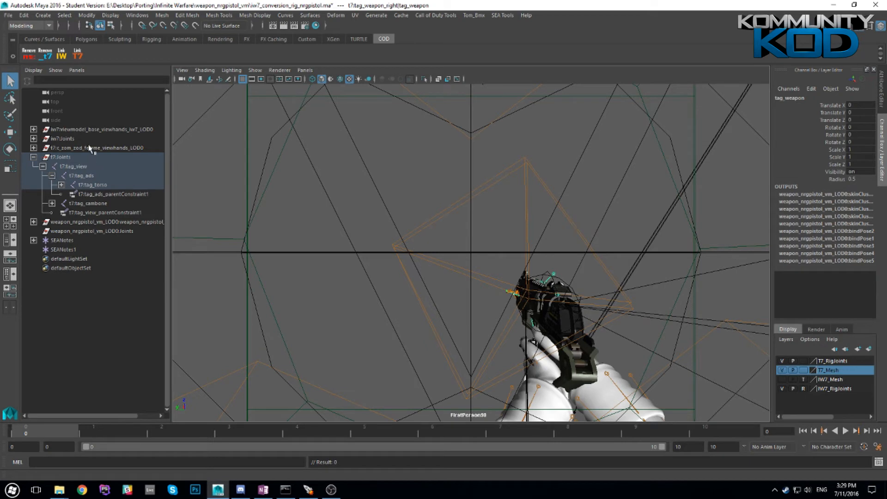
# Select tag_ads under tag_view in the iw7:Joints hierarchy and scrub its keyed motion from frame 0 to 10
pyautogui.click(34, 157)
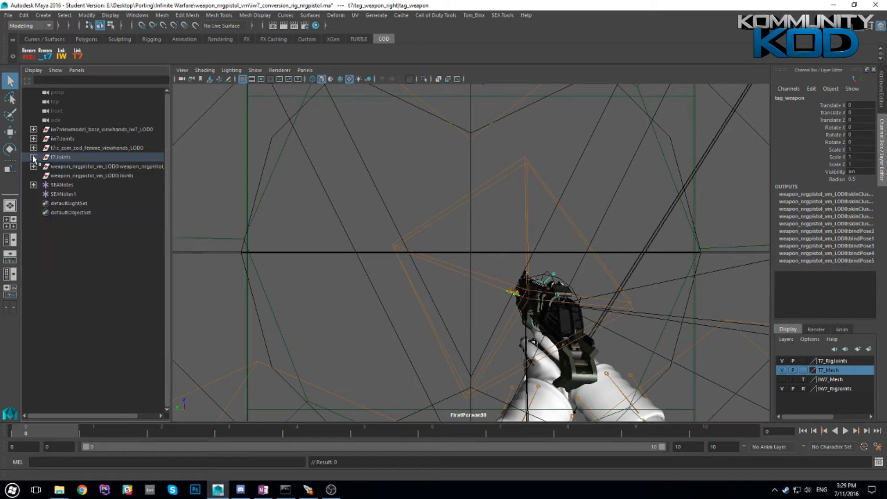
pyautogui.click(62, 139)
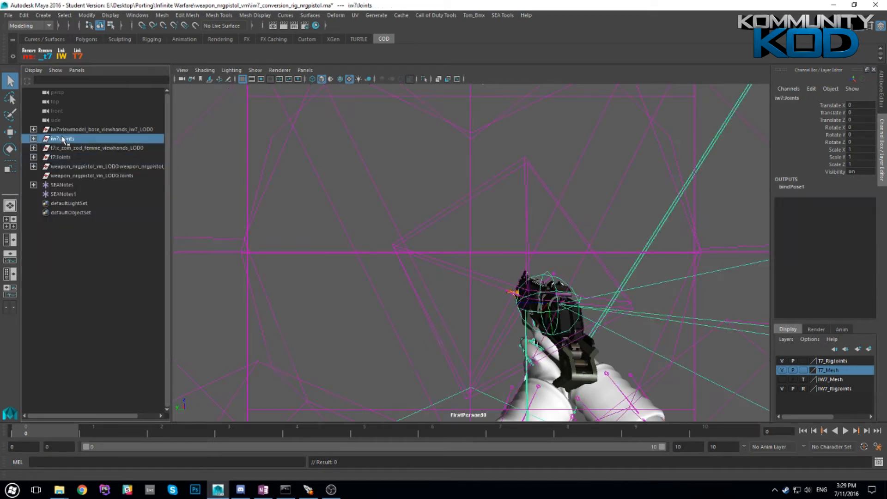
pyautogui.click(34, 139)
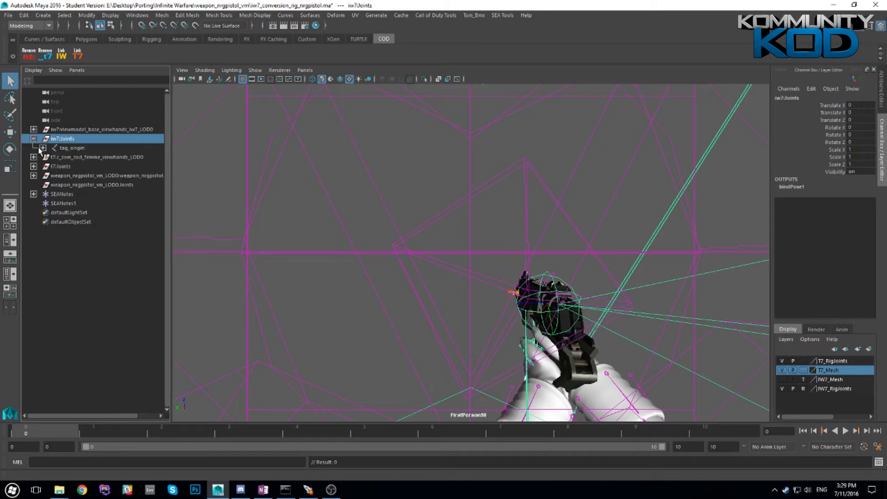
pyautogui.click(42, 148)
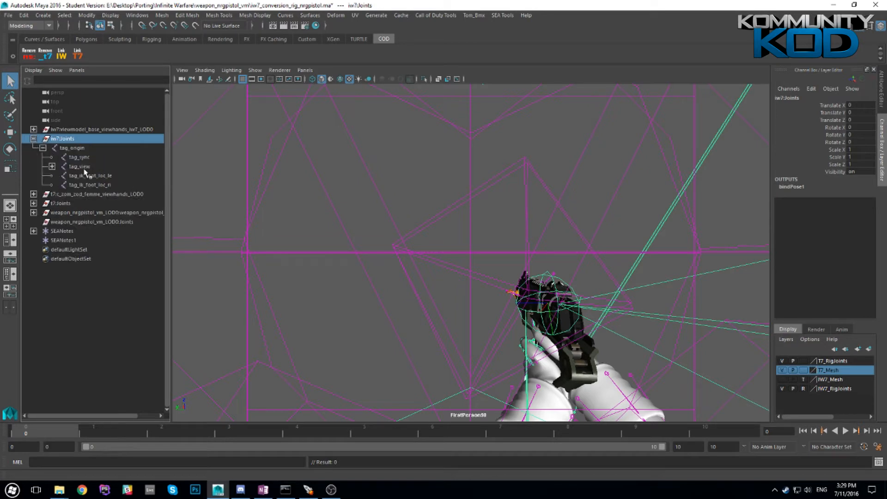
pyautogui.click(52, 166)
pyautogui.click(90, 176)
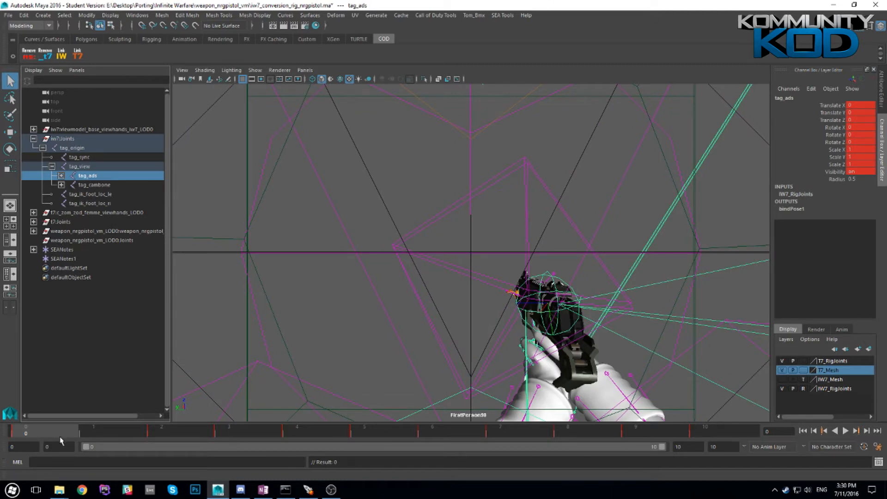
pyautogui.moveTo(36, 434); pyautogui.dragTo(740, 430)
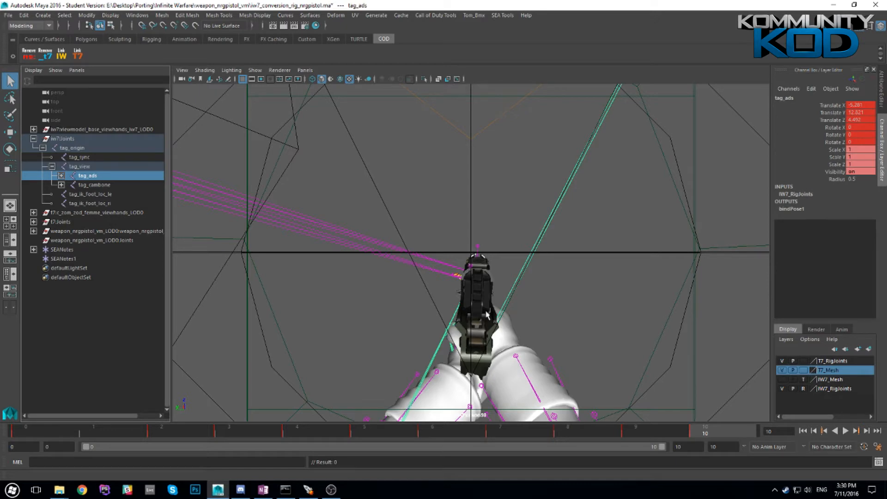
# Snap the Maya window to the left half of the desktop
pyautogui.click(304, 70)
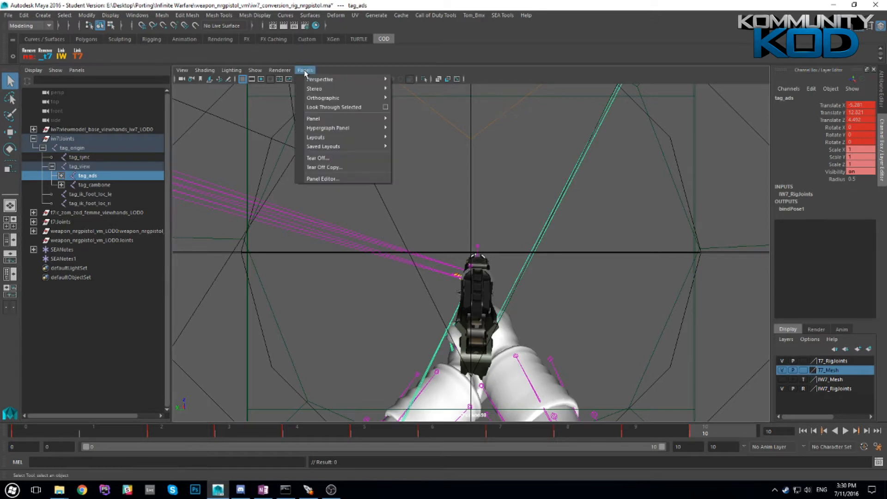
pyautogui.click(397, 14)
pyautogui.click(387, 2)
pyautogui.press('super+Left')
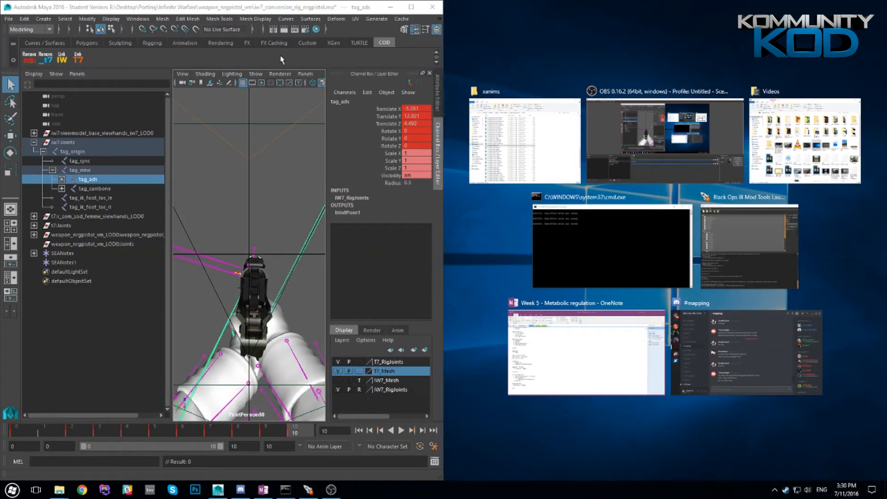
# Tear off a copy of the FirstPerson90 viewport and snap it to the right half of the desktop
pyautogui.click(306, 74)
pyautogui.moveTo(330, 84)
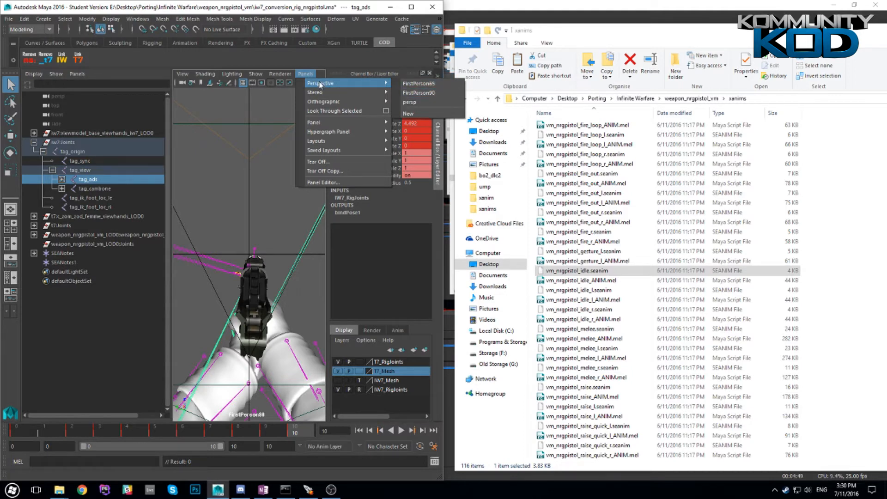
pyautogui.click(342, 170)
pyautogui.moveTo(886, 74); pyautogui.dragTo(771, 0)
pyautogui.moveTo(241, 2); pyautogui.dragTo(886, 152)
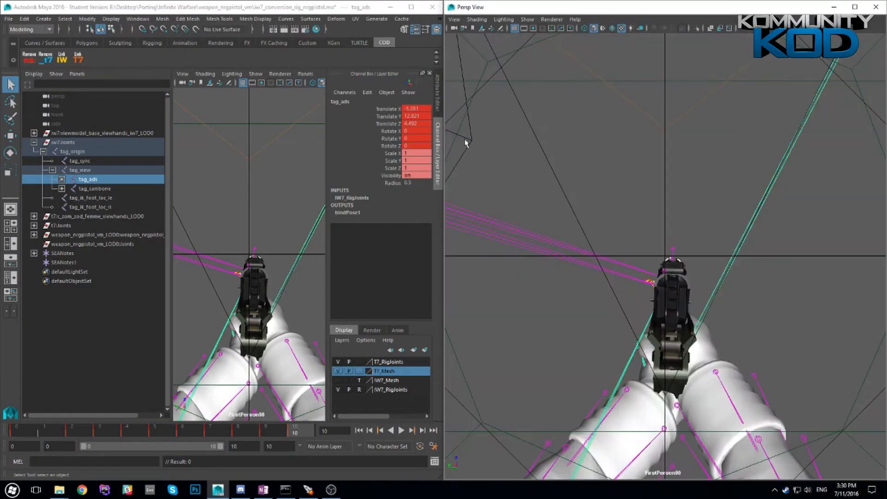
pyautogui.click(267, 9)
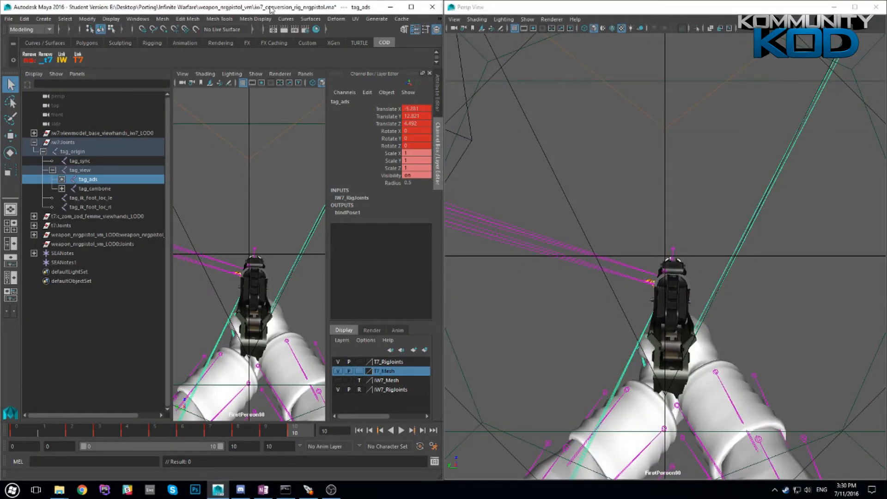
# Narrow the torn-off camera view to about a third of the desktop and widen the main Maya window to meet it
pyautogui.click(305, 74)
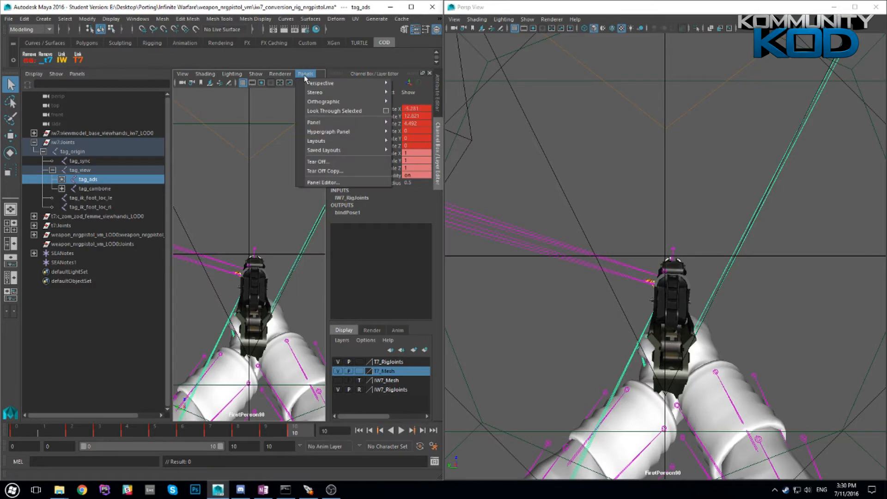
pyautogui.click(541, 8)
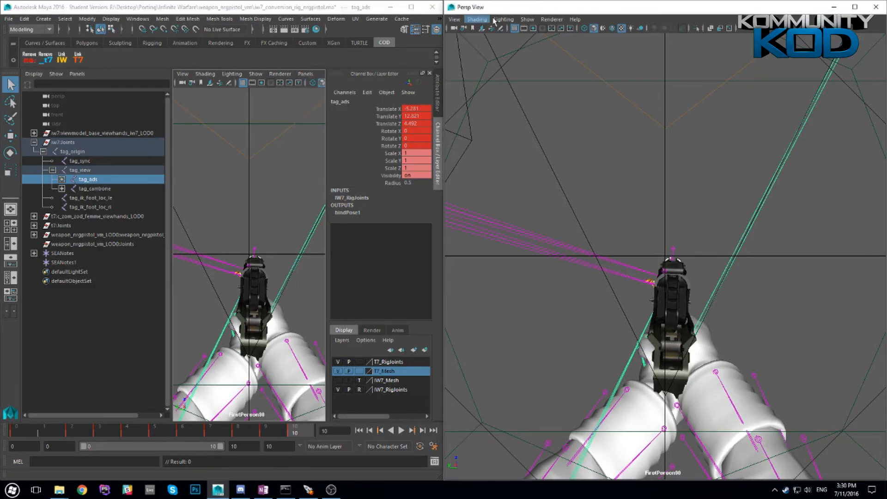
pyautogui.moveTo(443, 45); pyautogui.dragTo(586, 52)
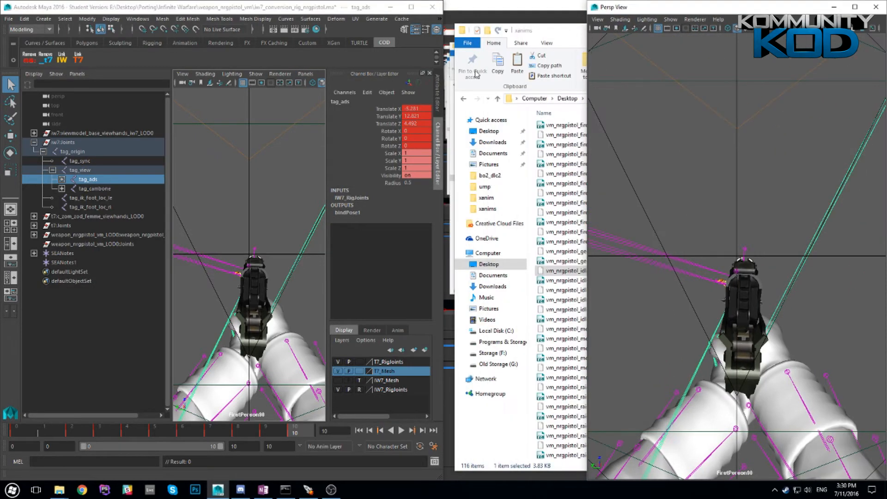
pyautogui.moveTo(444, 82); pyautogui.dragTo(588, 94)
# Switch the main Maya viewport to the persp camera, keeping FirstPerson90 in the torn-off view
pyautogui.click(305, 74)
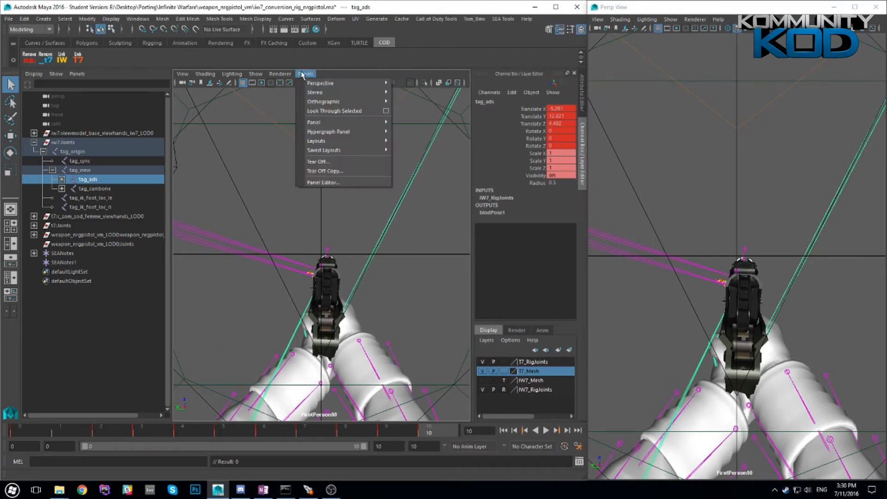
pyautogui.moveTo(332, 92)
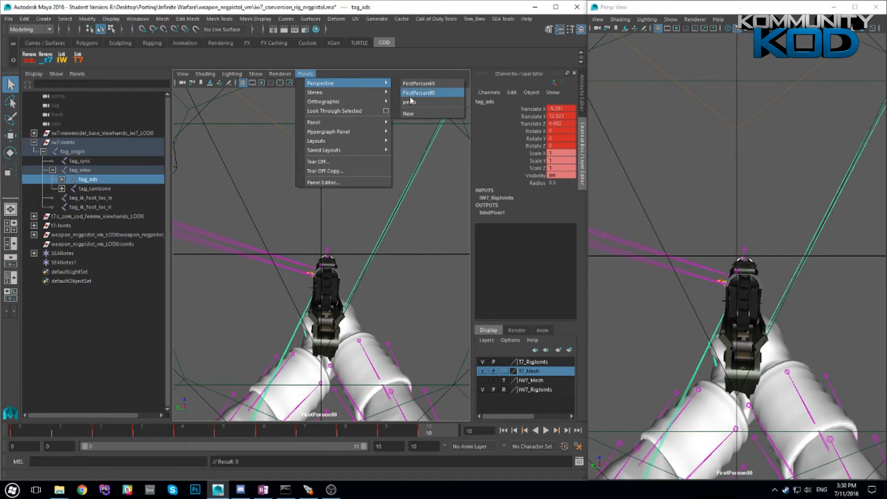
pyautogui.click(416, 88)
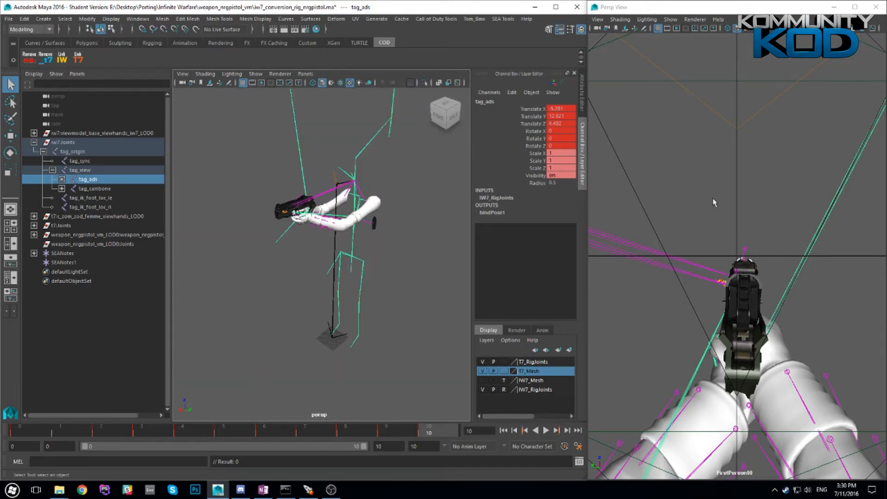
pyautogui.click(708, 11)
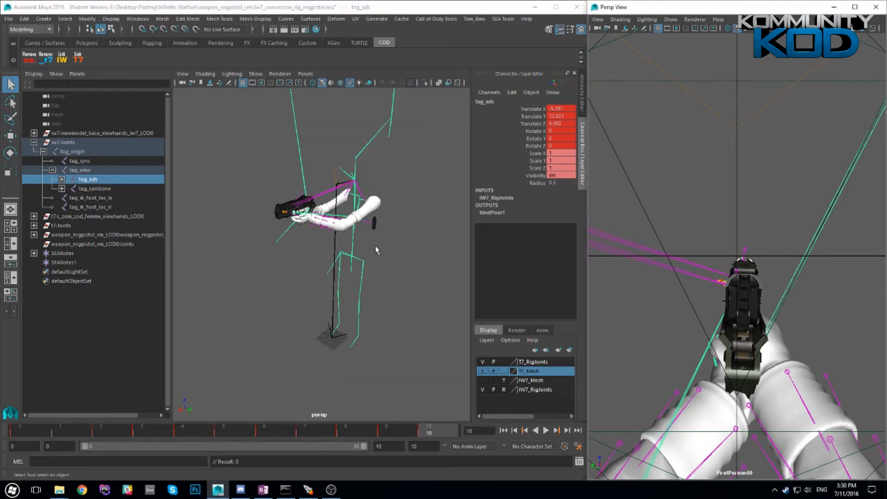
pyautogui.click(280, 197)
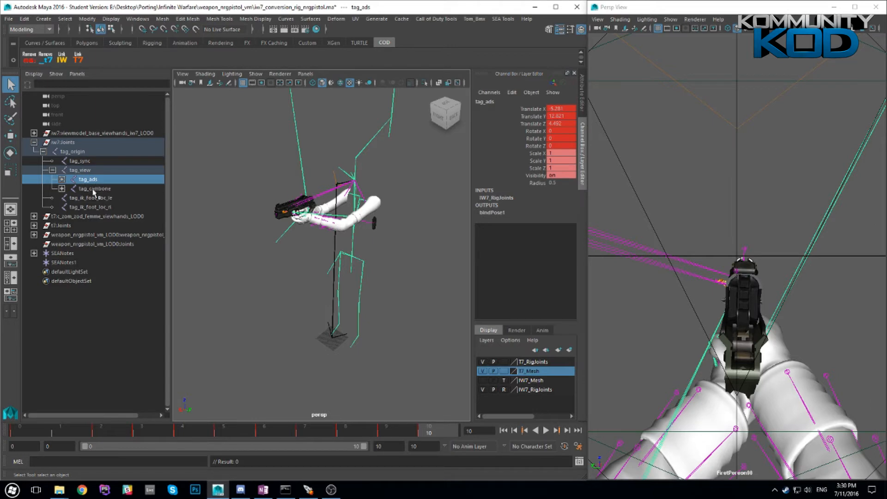
# Try moving tag_ads along its Y axis to about 13.18, and undo the move
pyautogui.scroll(7, 288, 198)
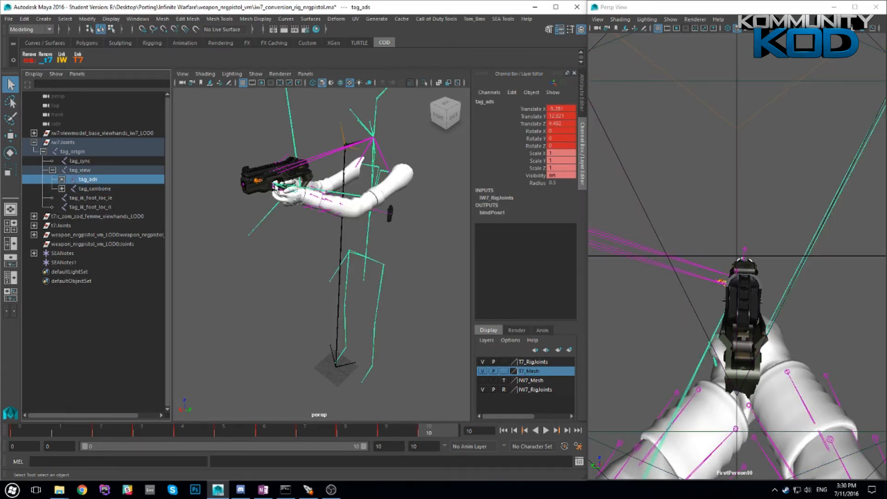
pyautogui.keyDown('alt'); pyautogui.moveTo(295, 139); pyautogui.dragTo(341, 211, button='middle'); pyautogui.keyUp('alt')
pyautogui.keyDown('alt'); pyautogui.moveTo(340, 211); pyautogui.dragTo(292, 201); pyautogui.keyUp('alt')
pyautogui.click(11, 135)
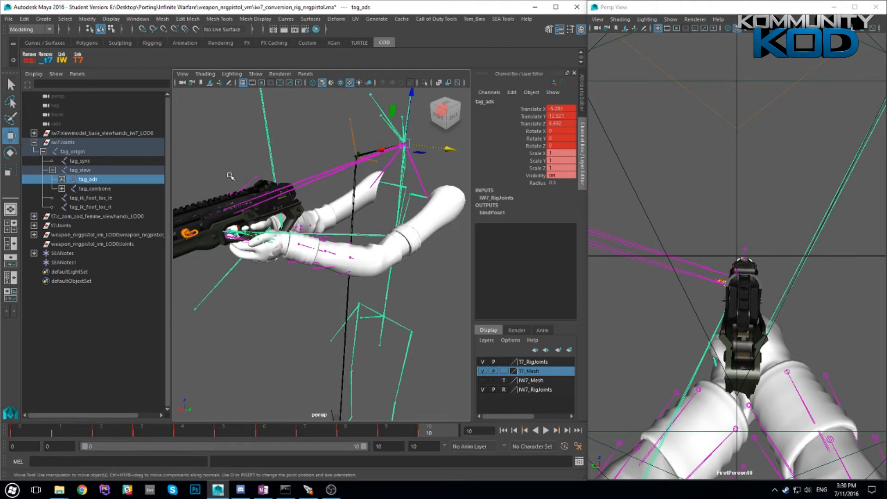
pyautogui.moveTo(457, 147); pyautogui.dragTo(442, 170)
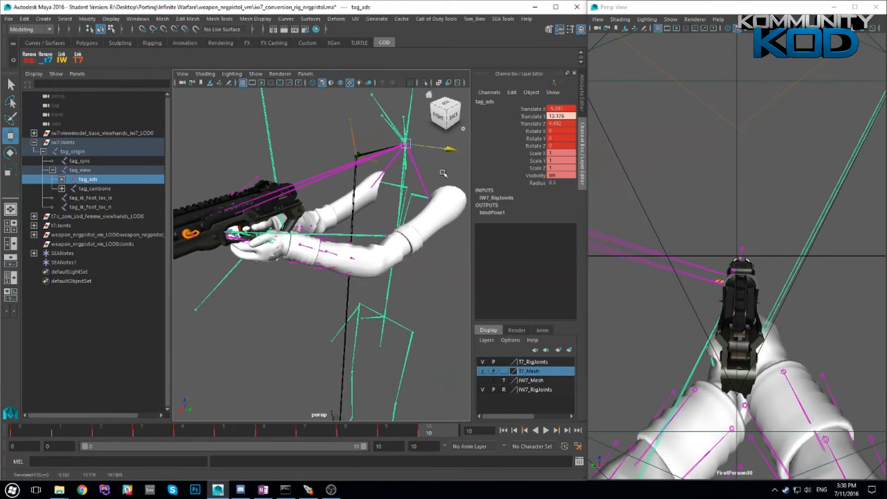
pyautogui.hotkey('ctrl', 'z')
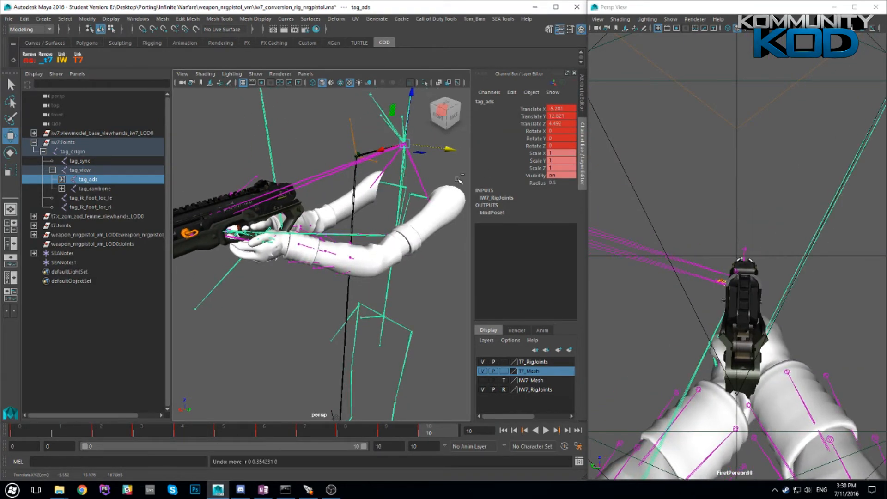
# Rotate tag_ads about its X axis to about -3 degrees at frame 10 to level the pistol sights
pyautogui.click(10, 153)
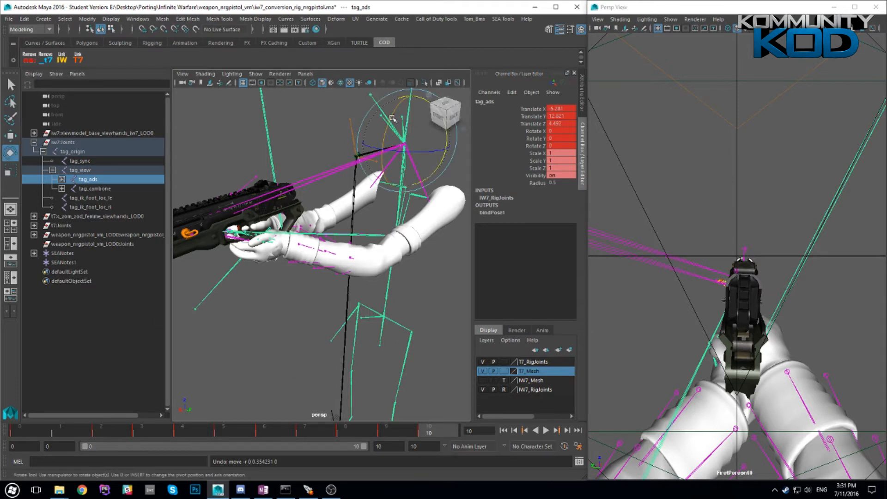
pyautogui.moveTo(420, 98); pyautogui.dragTo(420, 98)
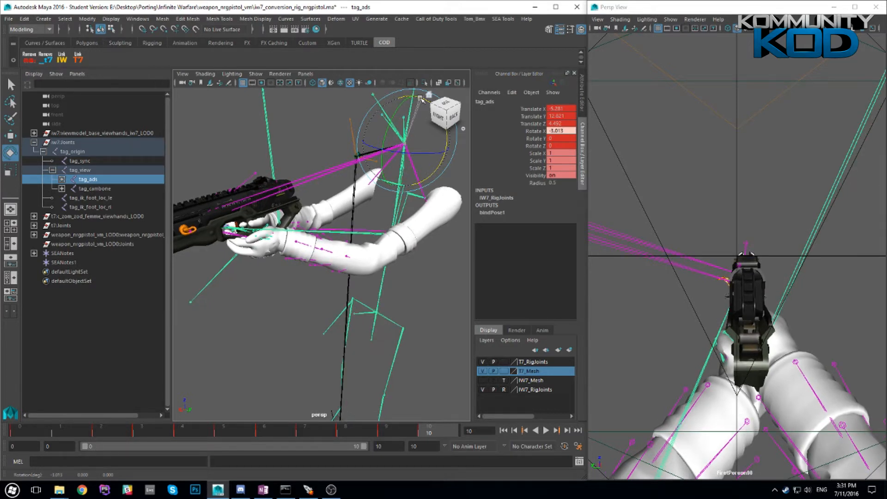
pyautogui.moveTo(419, 97); pyautogui.dragTo(419, 97)
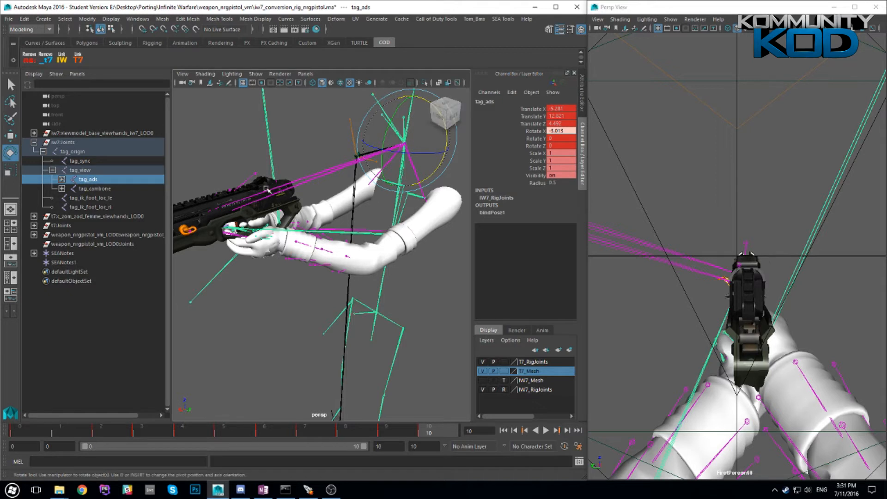
# Move tag_ads along Y to about 13.94 to line up the sights, and key its channels at frame 10
pyautogui.click(10, 135)
pyautogui.moveTo(450, 150); pyautogui.dragTo(456, 153)
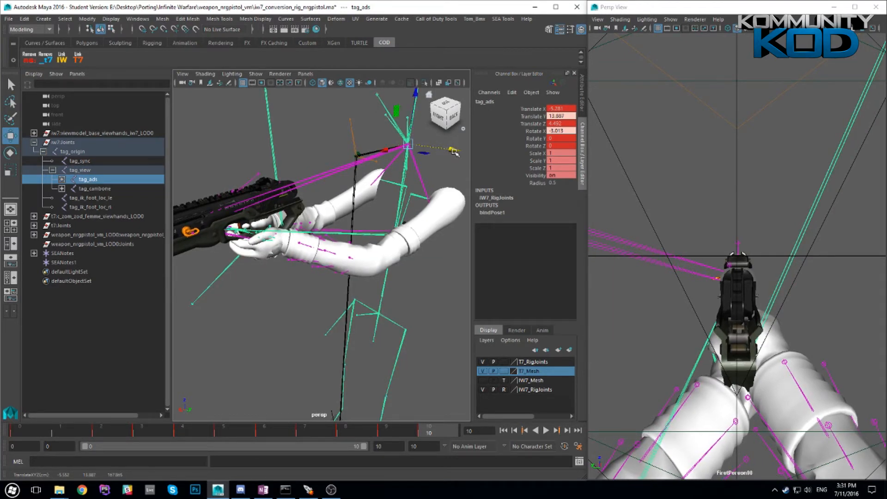
pyautogui.scroll(6, 368, 184)
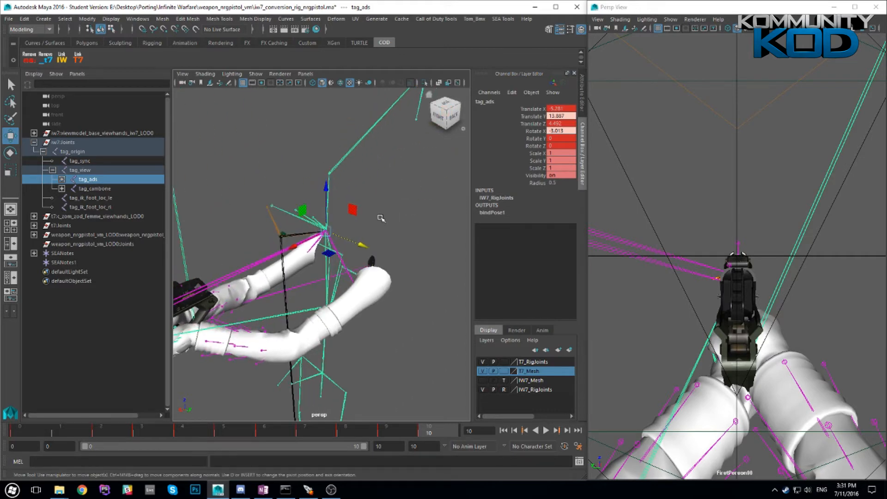
pyautogui.keyDown('alt'); pyautogui.moveTo(428, 140); pyautogui.dragTo(380, 316, button='middle'); pyautogui.keyUp('alt')
pyautogui.scroll(-3, 337, 263)
pyautogui.keyDown('alt'); pyautogui.moveTo(341, 289); pyautogui.dragTo(358, 227, button='middle'); pyautogui.keyUp('alt')
pyautogui.moveTo(378, 221); pyautogui.dragTo(378, 221)
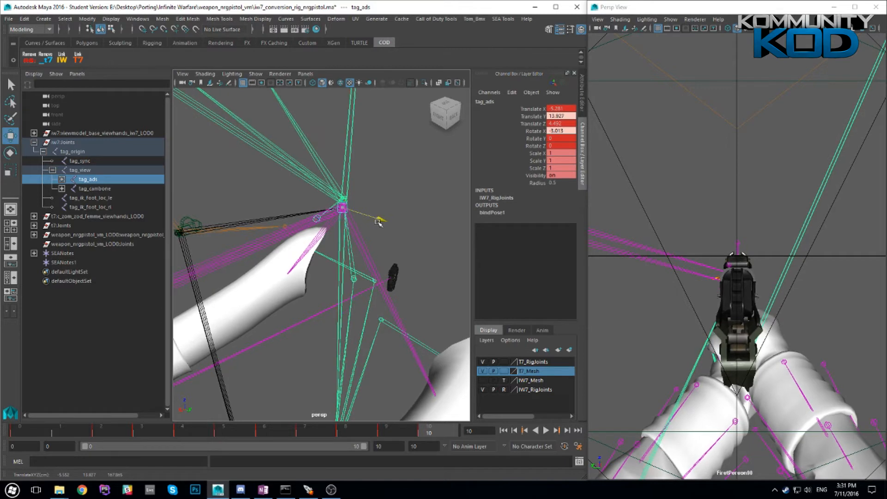
pyautogui.moveTo(378, 221); pyautogui.dragTo(379, 222)
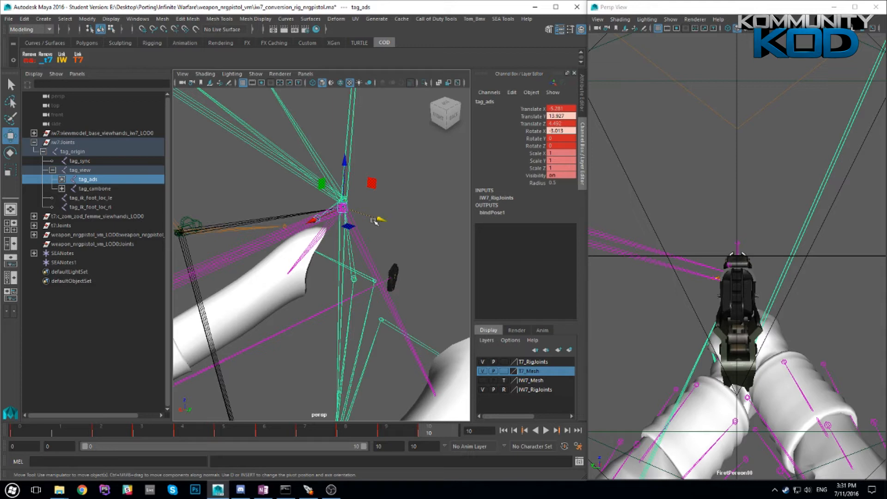
pyautogui.moveTo(381, 220); pyautogui.dragTo(382, 222)
pyautogui.click(439, 435)
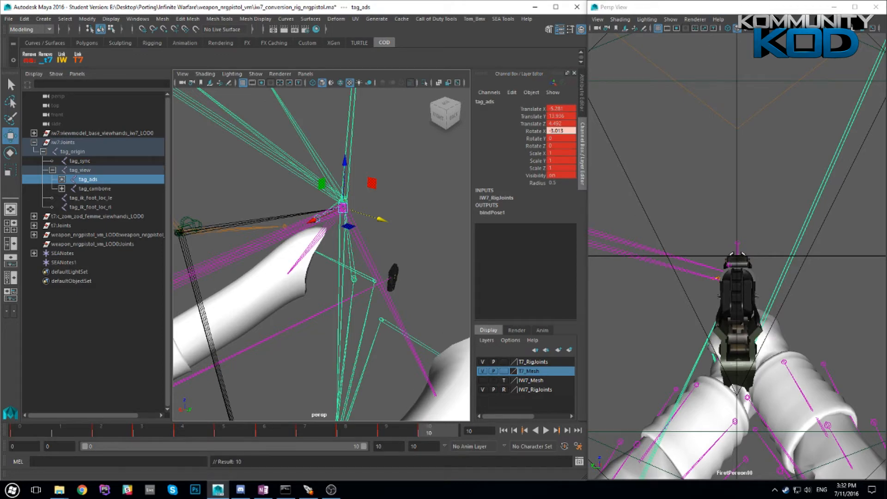
# Preview the adjusted aim-up animation, stop at frame 9, and display all of tag_ads's curves in the Graph Editor
pyautogui.hotkey('alt', 'v')
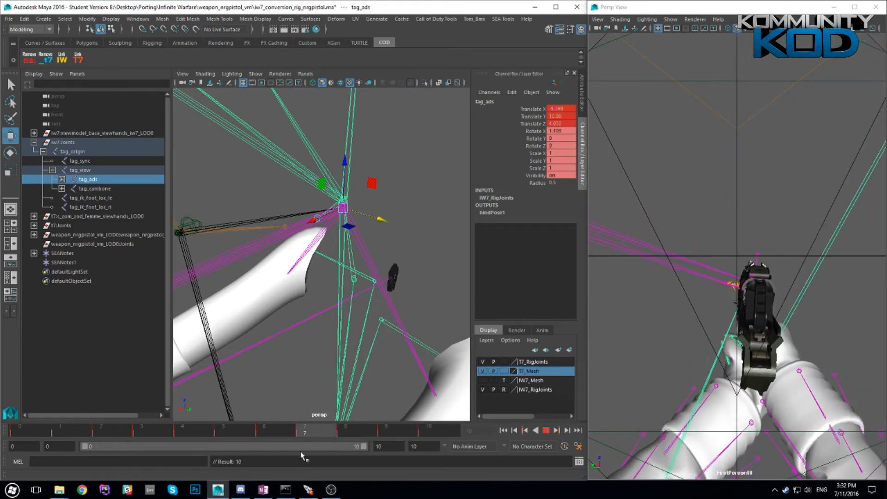
pyautogui.moveTo(442, 437); pyautogui.dragTo(405, 437)
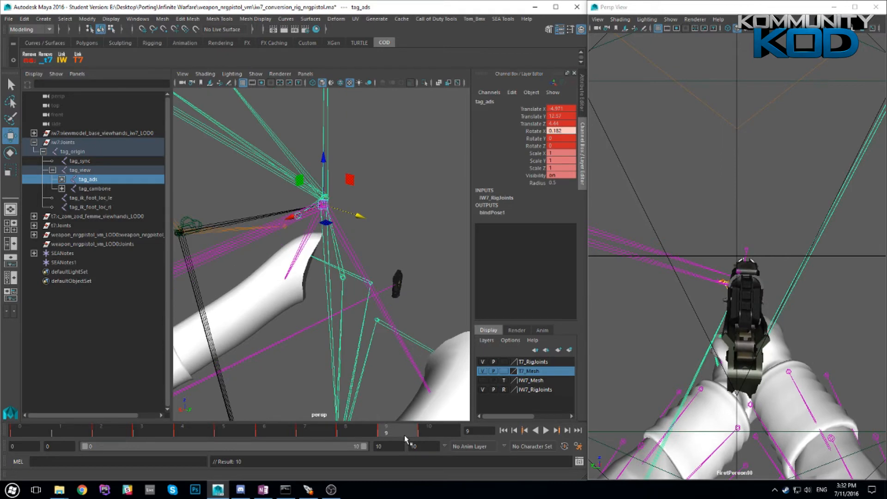
pyautogui.click(138, 19)
pyautogui.moveTo(204, 43)
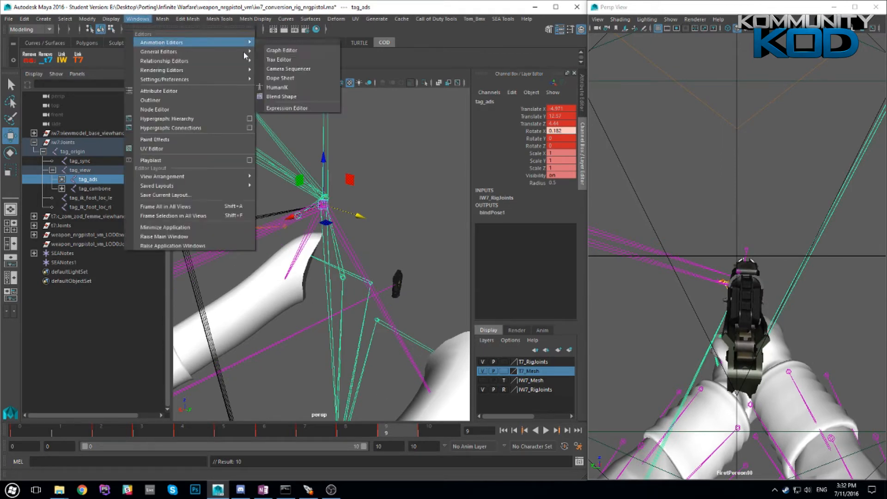
pyautogui.click(304, 52)
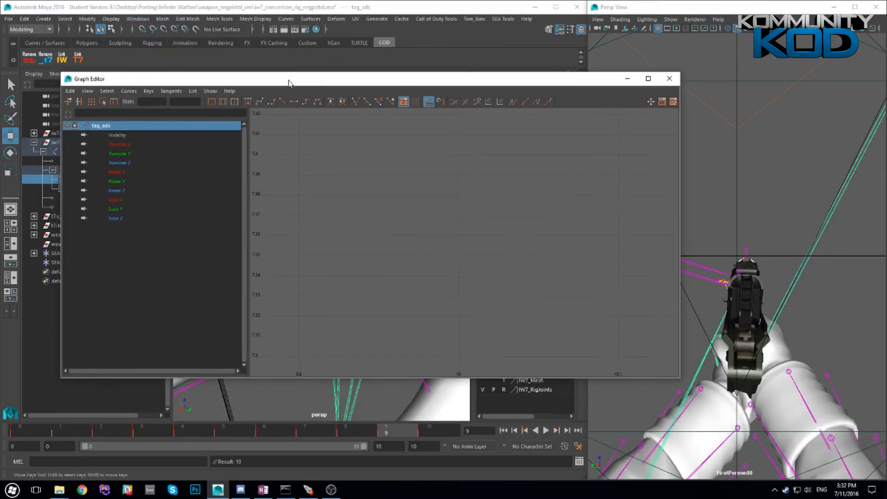
pyautogui.moveTo(292, 79); pyautogui.dragTo(310, 54)
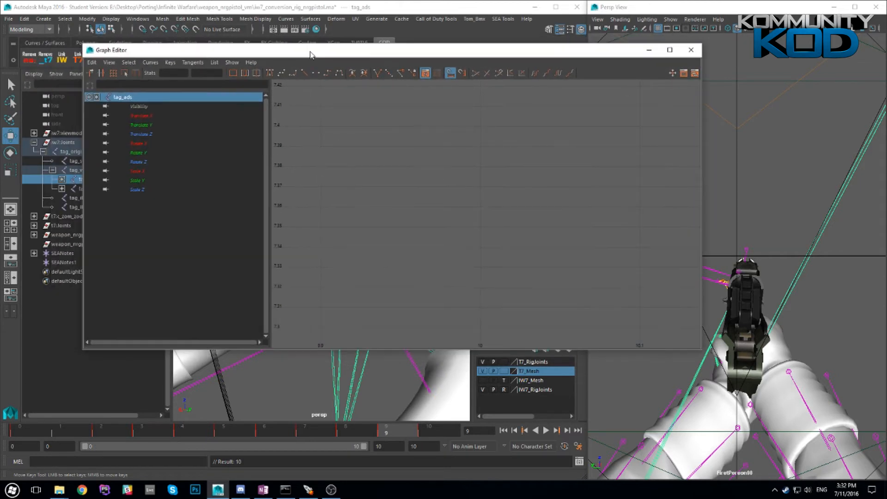
pyautogui.press('f')
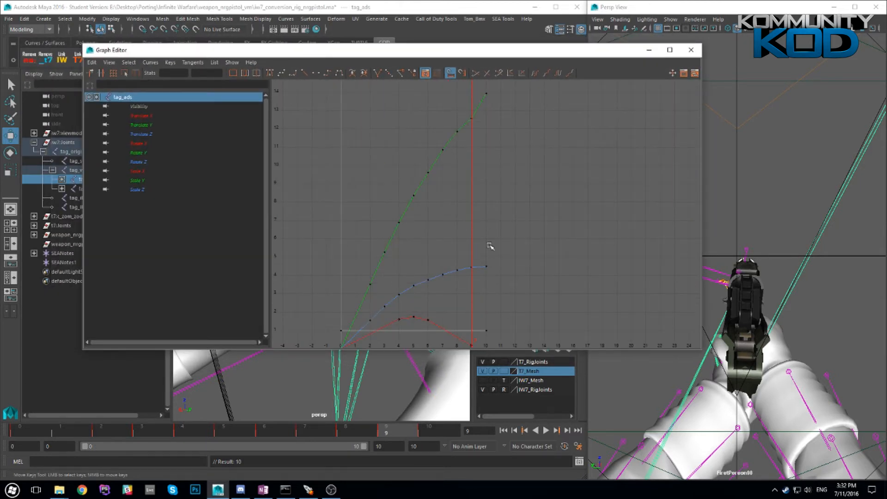
# Delete the frame 9 key from tag_ads's Translate Y curve
pyautogui.keyDown('alt'); pyautogui.moveTo(495, 109); pyautogui.dragTo(529, 175, button='middle'); pyautogui.keyUp('alt')
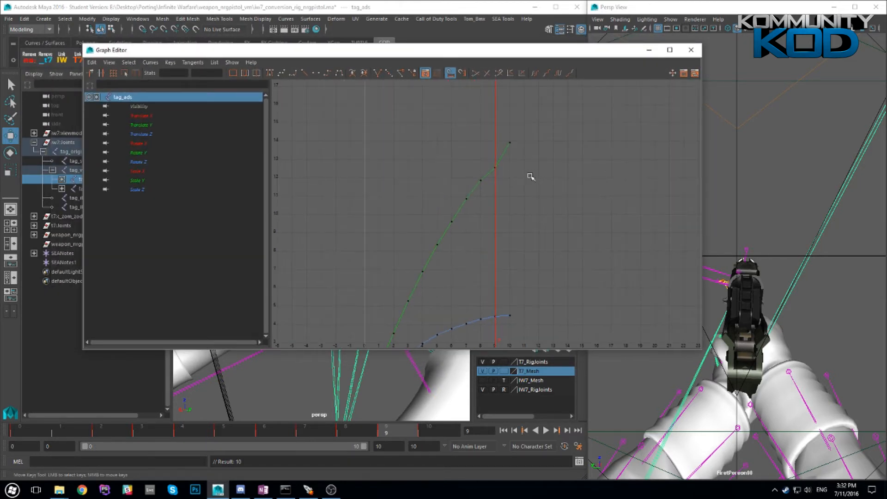
pyautogui.keyDown('alt'); pyautogui.moveTo(499, 162); pyautogui.dragTo(526, 151, button='right'); pyautogui.keyUp('alt')
pyautogui.keyDown('alt'); pyautogui.moveTo(555, 117); pyautogui.dragTo(522, 245, button='middle'); pyautogui.keyUp('alt')
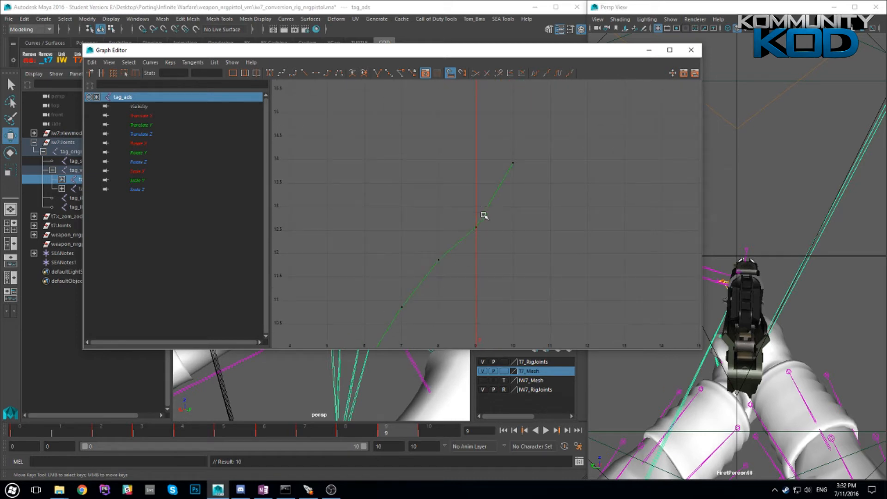
pyautogui.moveTo(481, 228); pyautogui.dragTo(469, 213)
pyautogui.click(499, 247)
pyautogui.moveTo(483, 240); pyautogui.dragTo(461, 217)
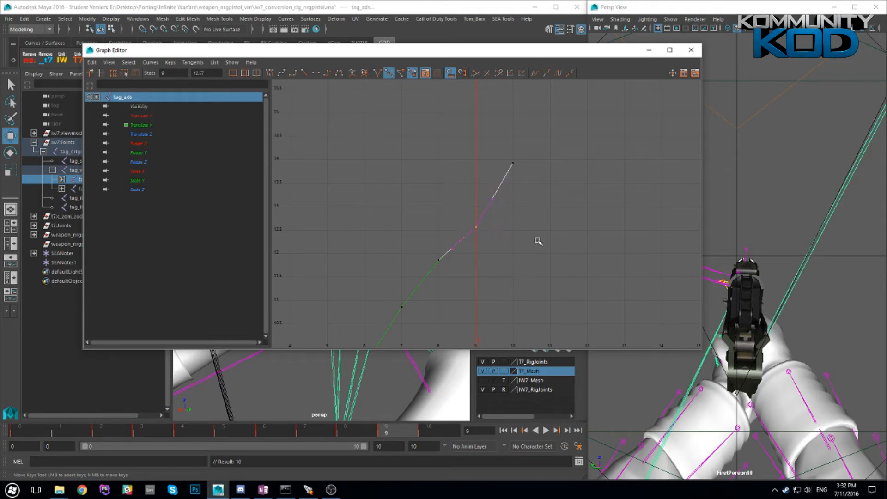
pyautogui.press('Delete')
# Delete the frame 9 key from tag_ads's Rotate X curve
pyautogui.scroll(-3, 536, 233)
pyautogui.keyDown('alt'); pyautogui.moveTo(527, 309); pyautogui.dragTo(528, 120, button='middle'); pyautogui.keyUp('alt')
pyautogui.keyDown('alt'); pyautogui.moveTo(540, 301); pyautogui.dragTo(550, 162, button='middle'); pyautogui.keyUp('alt')
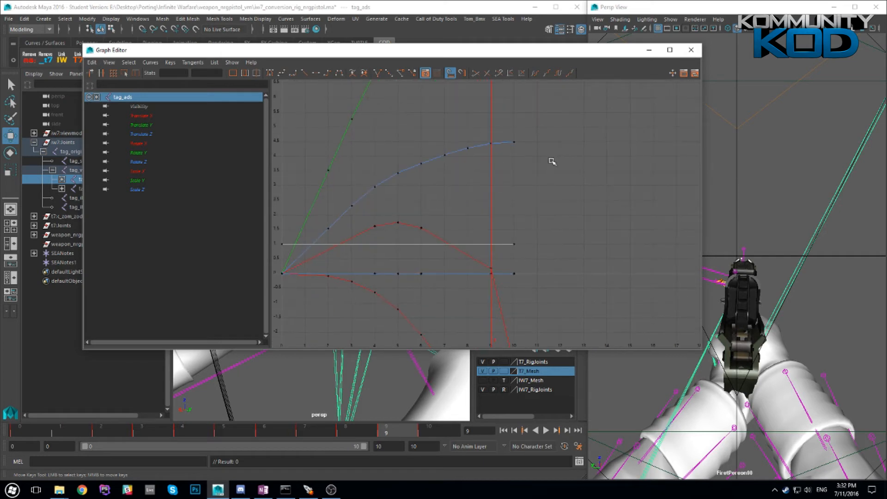
pyautogui.keyDown('alt'); pyautogui.moveTo(555, 289); pyautogui.dragTo(574, 201, button='middle'); pyautogui.keyUp('alt')
pyautogui.scroll(3, 512, 180)
pyautogui.scroll(-1, 642, 147)
pyautogui.keyDown('alt'); pyautogui.moveTo(601, 133); pyautogui.dragTo(577, 177, button='middle'); pyautogui.keyUp('alt')
pyautogui.moveTo(514, 183); pyautogui.dragTo(531, 197)
pyautogui.press('Delete')
# Smooth the tangents of the frame 6 key on tag_ads's Rotate X curve
pyautogui.keyDown('alt'); pyautogui.moveTo(530, 219); pyautogui.dragTo(462, 227, button='right'); pyautogui.keyUp('alt')
pyautogui.moveTo(394, 125); pyautogui.dragTo(415, 145)
pyautogui.rightClick(397, 134)
pyautogui.moveTo(434, 159)
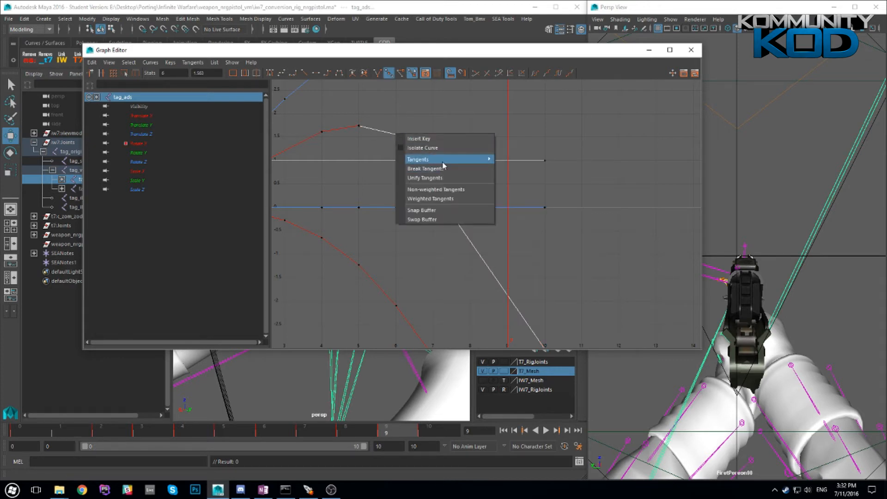
pyautogui.click(529, 166)
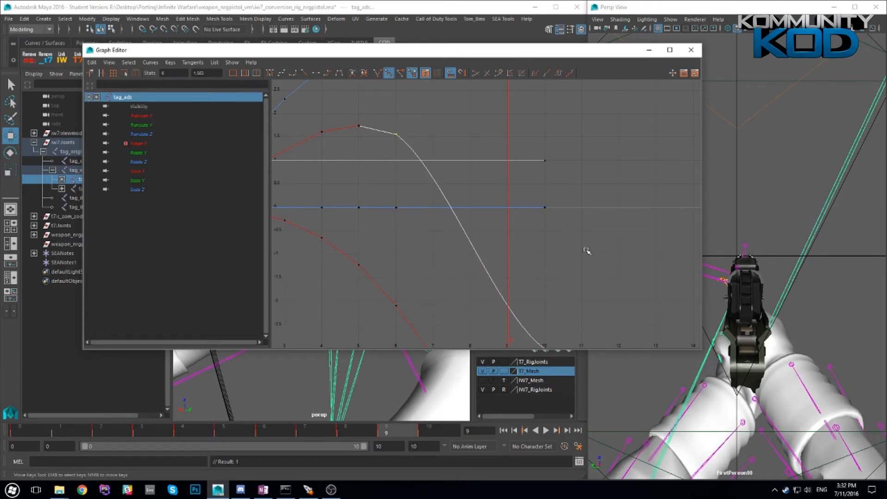
# Set the tangents of the frame 10 key on tag_ads's Rotate X curve to Auto
pyautogui.keyDown('alt'); pyautogui.moveTo(595, 302); pyautogui.dragTo(597, 257, button='middle'); pyautogui.keyUp('alt')
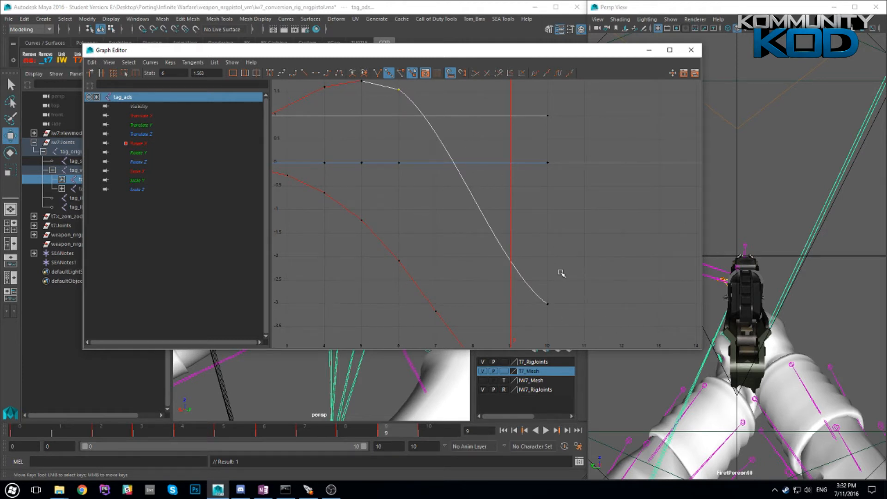
pyautogui.moveTo(535, 281); pyautogui.dragTo(551, 309)
pyautogui.rightClick(548, 308)
pyautogui.moveTo(585, 334)
pyautogui.click(665, 342)
pyautogui.moveTo(547, 302); pyautogui.dragTo(555, 303, button='middle')
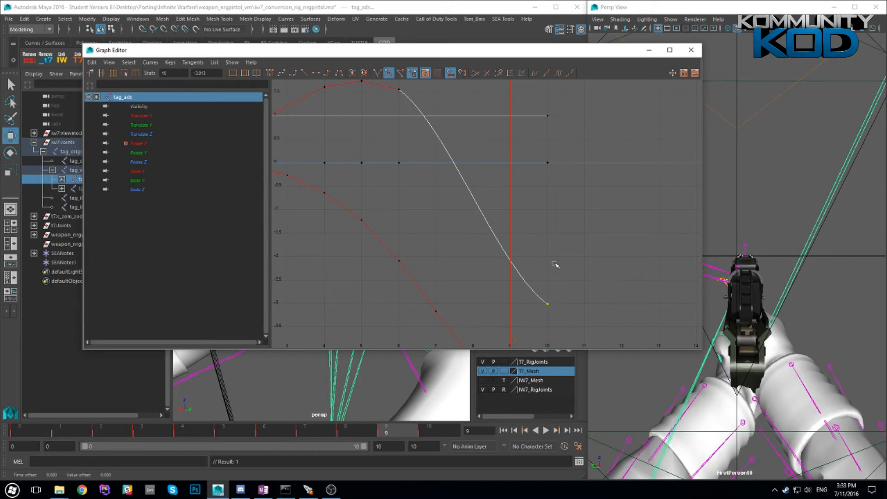
pyautogui.click(573, 254)
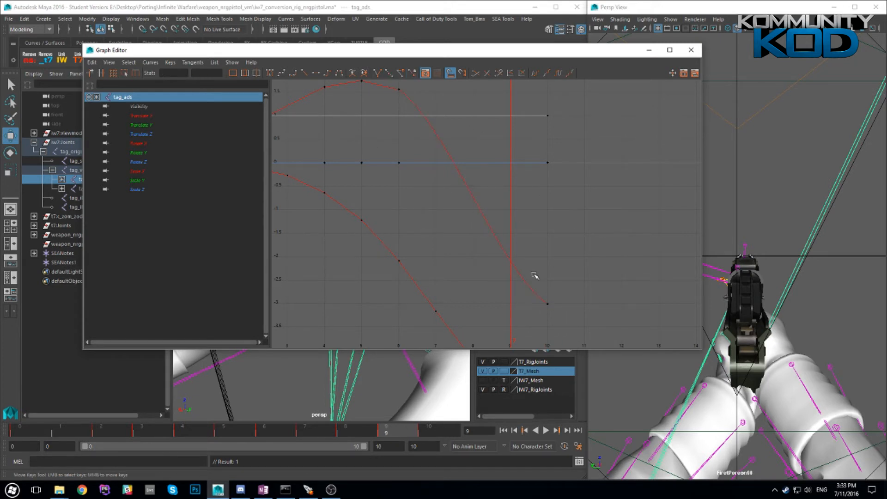
# Try raising the frame 10 key on tag_ads's Rotate X curve, and undo the move
pyautogui.click(547, 304)
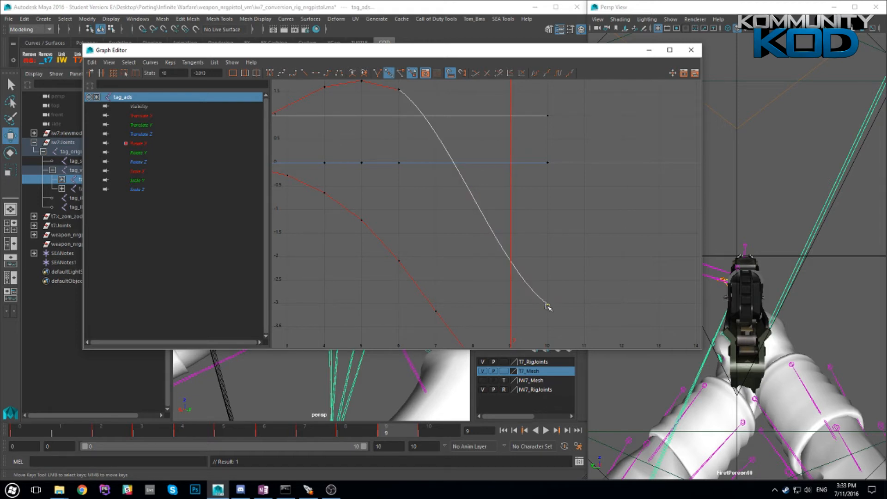
pyautogui.moveTo(548, 304); pyautogui.dragTo(550, 287, button='middle')
pyautogui.hotkey('ctrl', 'z')
# Set the tangents of the frame 10 key on tag_ads's Rotate X curve to Linear
pyautogui.rightClick(549, 301)
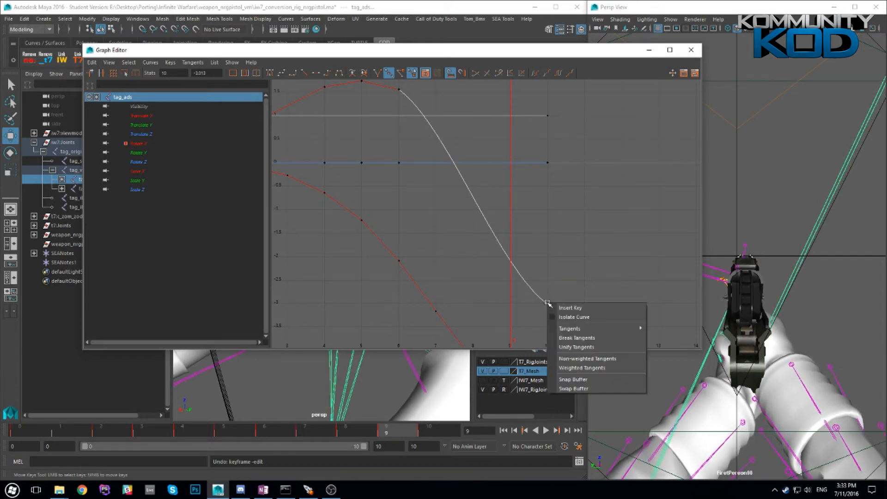
pyautogui.moveTo(581, 333)
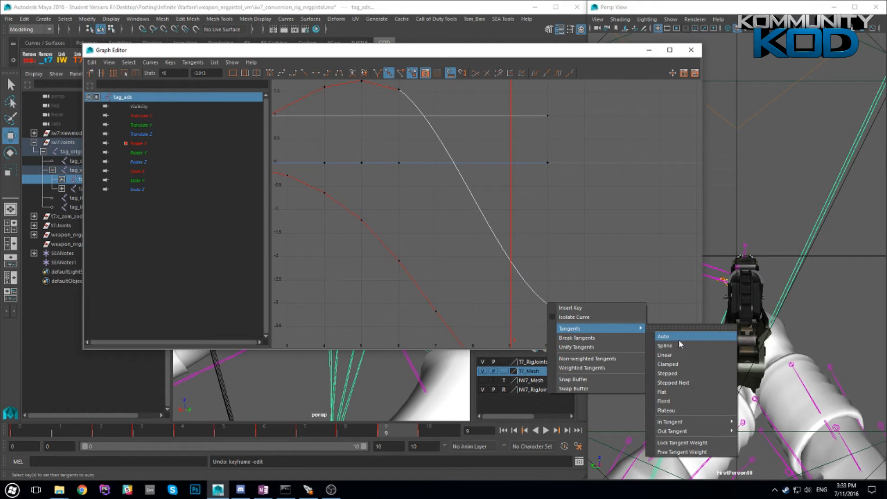
pyautogui.click(682, 356)
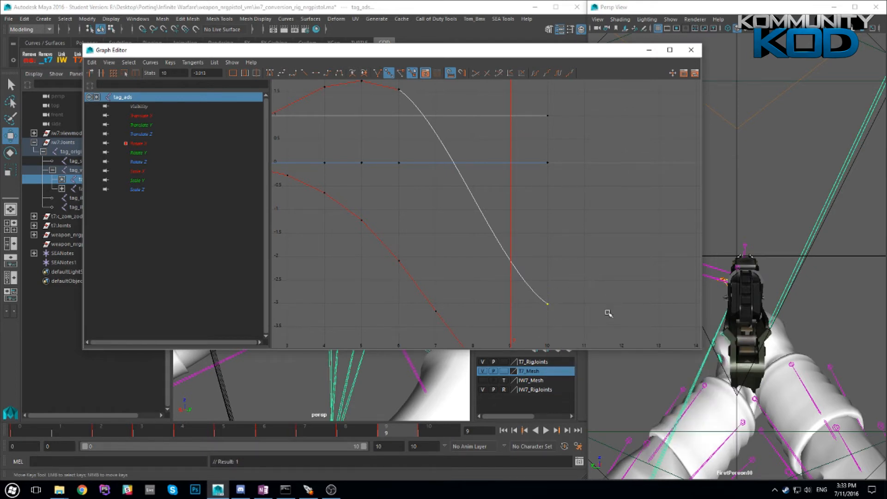
# Set the tangents of the frame 9 key on tag_ads's Translate X curve to Auto
pyautogui.keyDown('alt'); pyautogui.moveTo(609, 314); pyautogui.dragTo(579, 175, button='middle'); pyautogui.keyUp('alt')
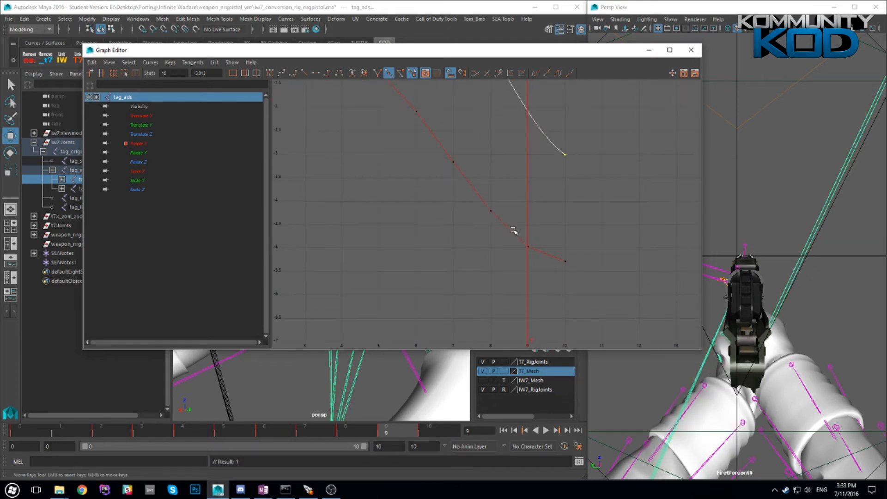
pyautogui.moveTo(533, 256); pyautogui.dragTo(533, 254)
pyautogui.rightClick(530, 246)
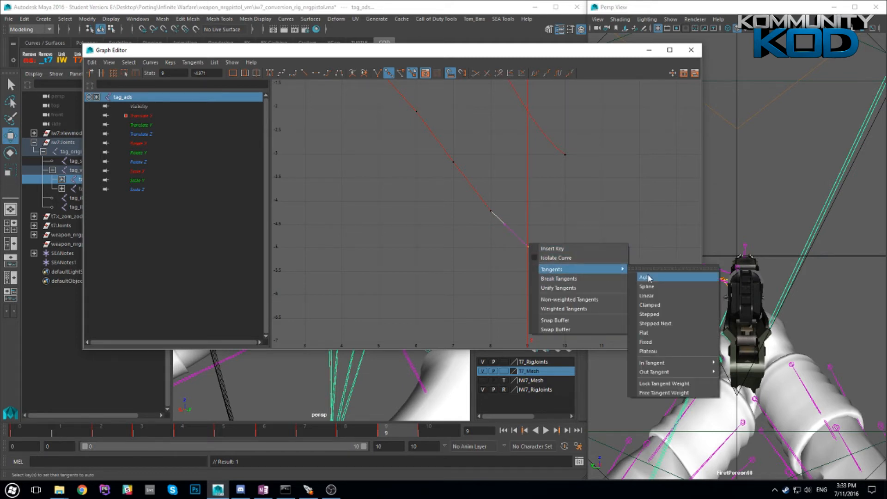
pyautogui.click(640, 272)
pyautogui.click(599, 164)
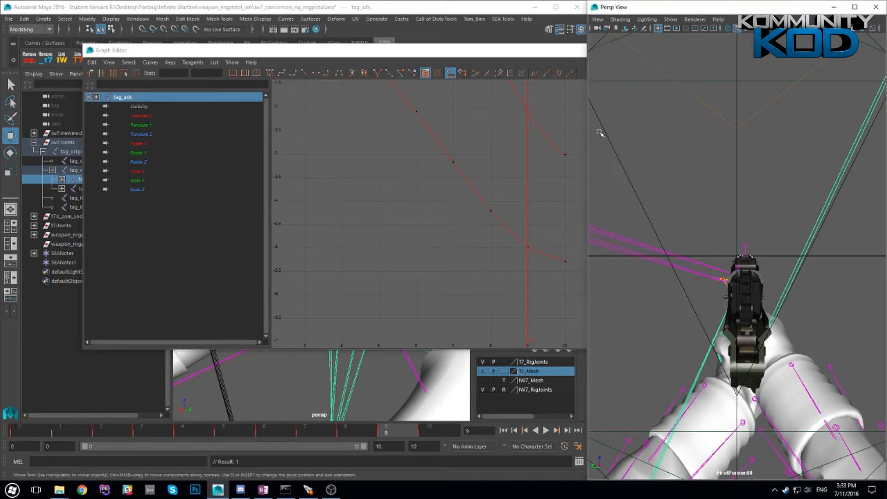
# Close the Graph Editor and play back the adjusted aim-up animation in the first-person view
pyautogui.click(560, 171)
pyautogui.keyDown('alt'); pyautogui.moveTo(570, 160); pyautogui.dragTo(564, 288, button='middle'); pyautogui.keyUp('alt')
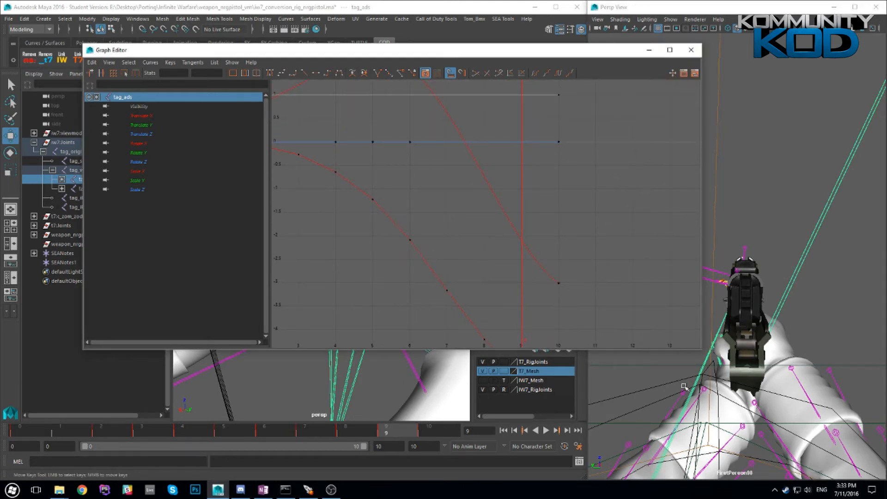
pyautogui.click(421, 6)
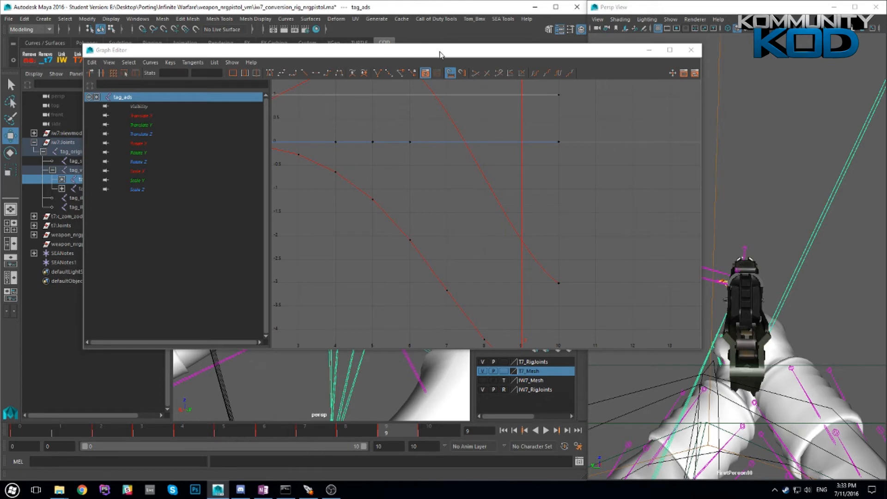
pyautogui.click(692, 50)
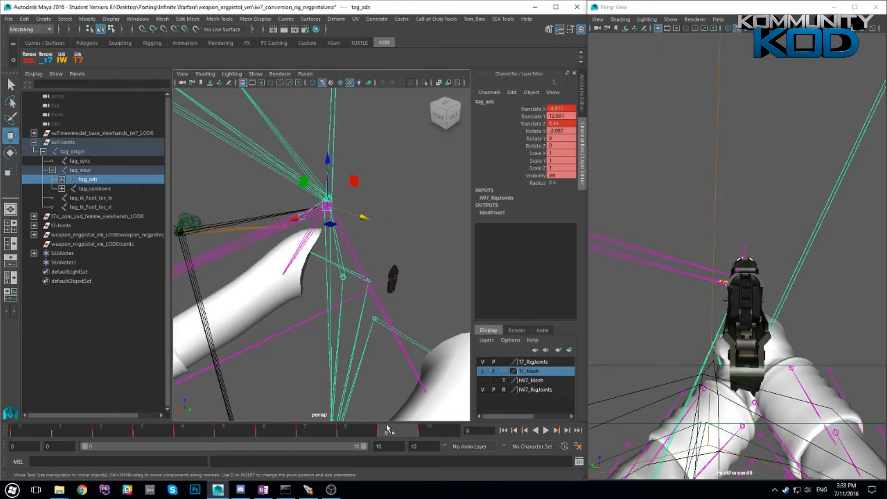
pyautogui.moveTo(388, 430); pyautogui.dragTo(183, 430)
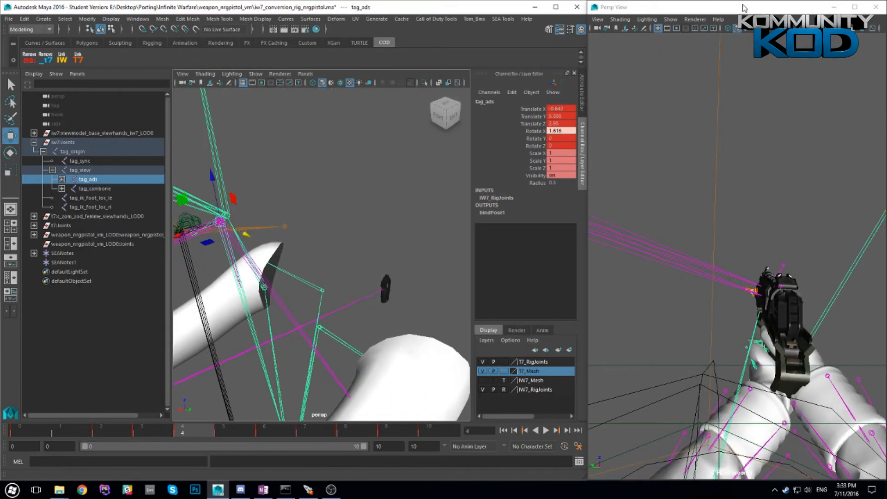
pyautogui.hotkey('alt', 'v')
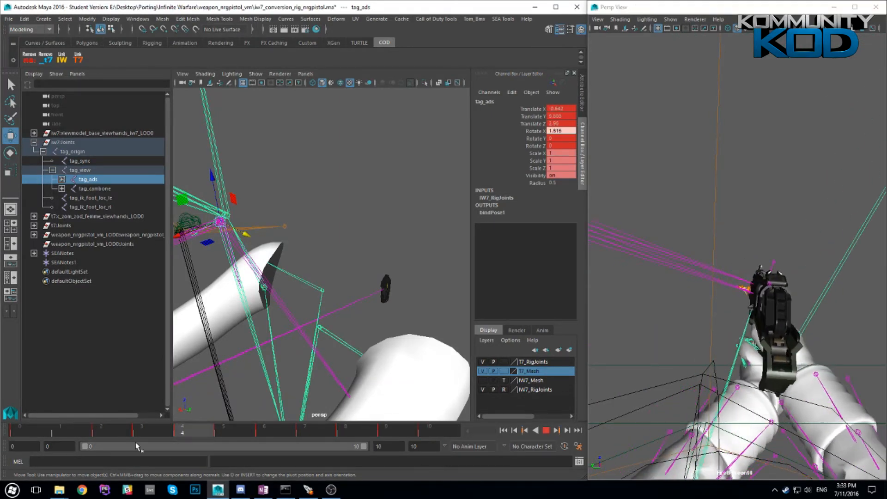
pyautogui.hotkey('alt', 'v')
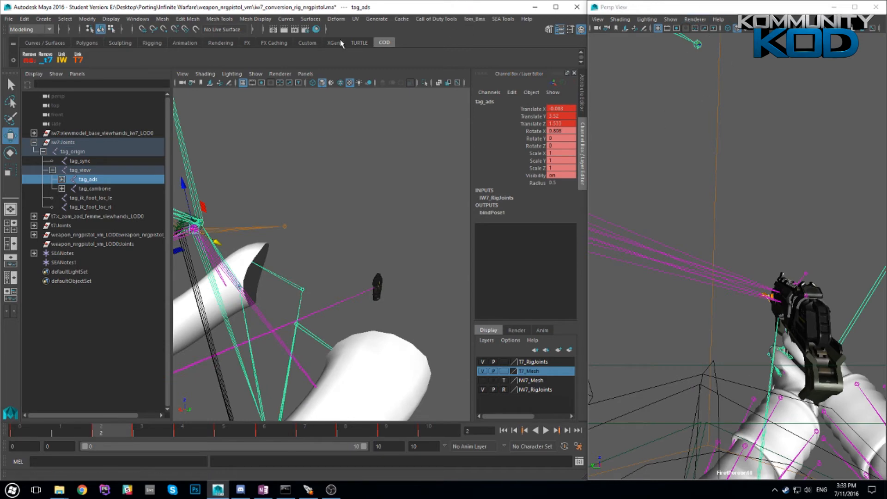
# Replace the torn-off first-person view with a torn-off copy of the perspective view, placed beside the main window
pyautogui.click(876, 8)
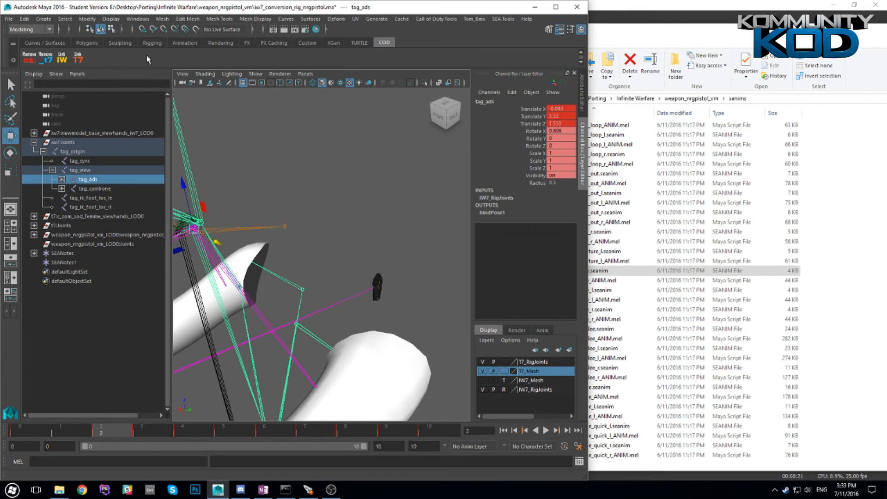
pyautogui.click(306, 74)
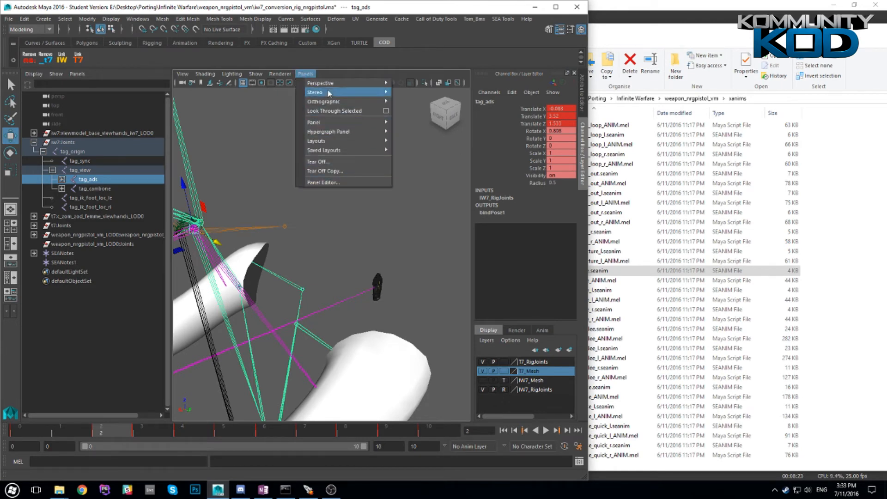
pyautogui.moveTo(328, 85)
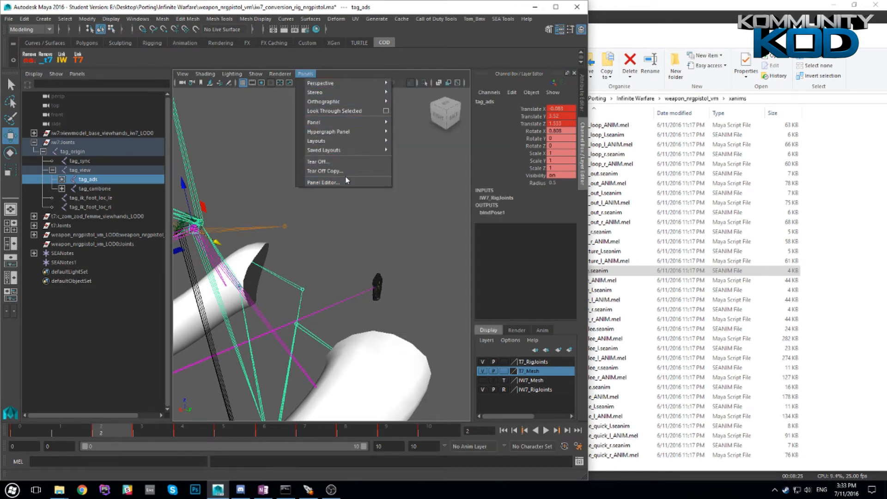
pyautogui.click(342, 171)
pyautogui.moveTo(418, 70); pyautogui.dragTo(885, 98)
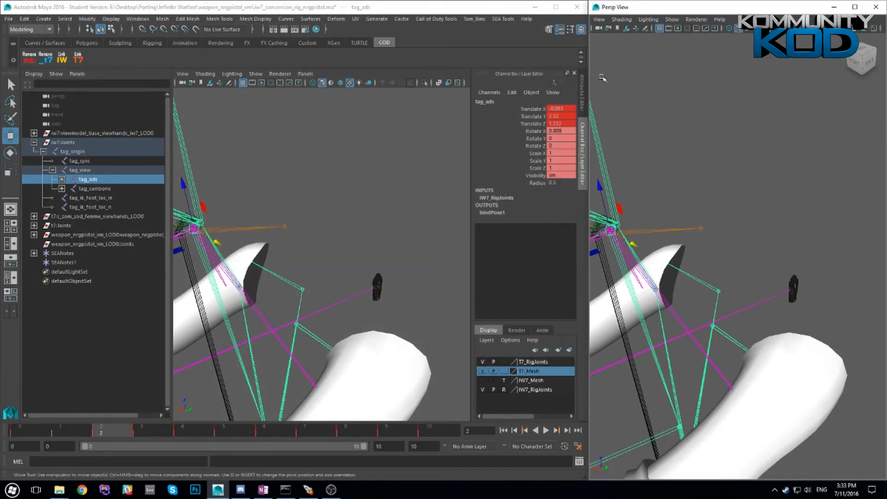
# Show the FirstPerson65 camera in the main viewport and preview the aim-up animation, stopping at frame 10
pyautogui.click(305, 73)
pyautogui.moveTo(342, 83)
pyautogui.click(447, 96)
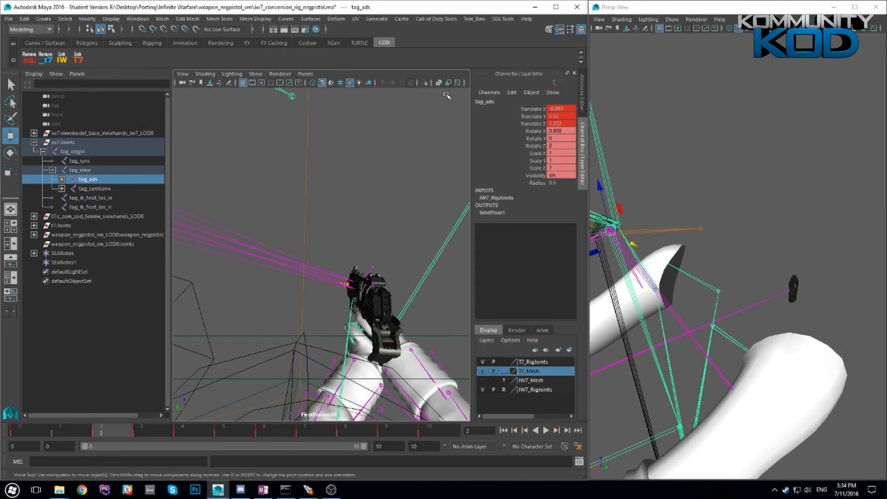
pyautogui.click(305, 74)
pyautogui.moveTo(372, 83)
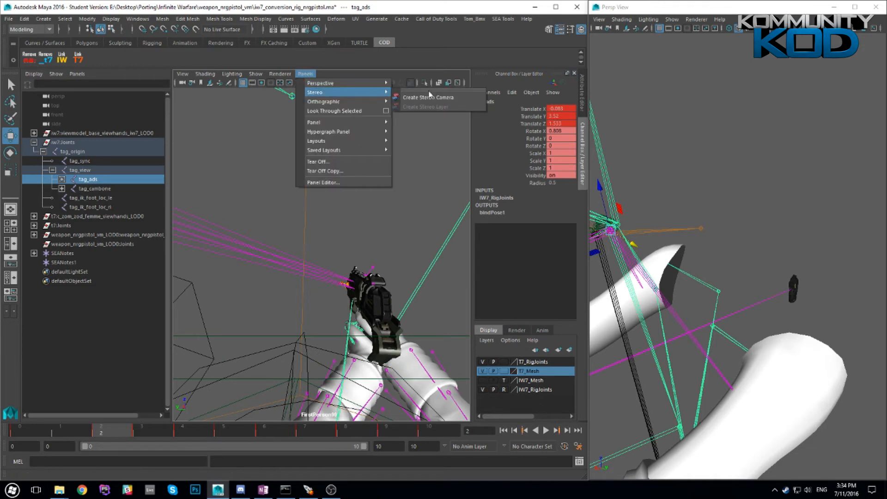
pyautogui.click(443, 84)
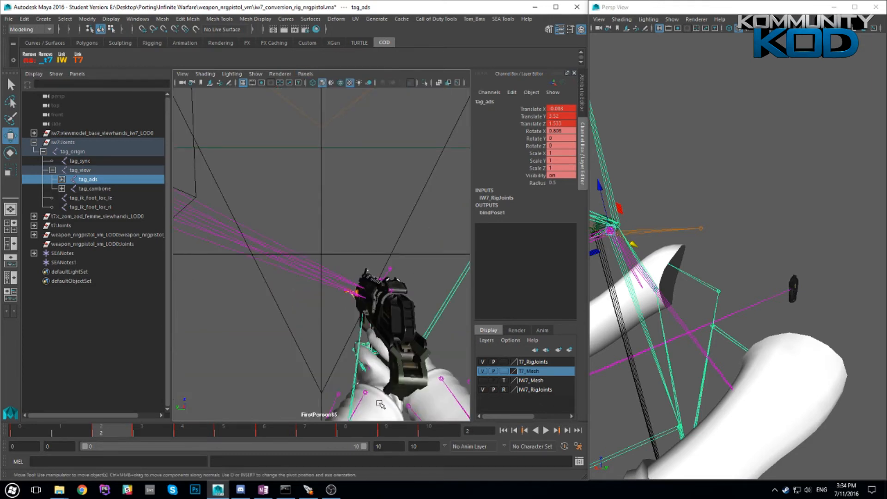
pyautogui.moveTo(111, 433); pyautogui.dragTo(381, 431)
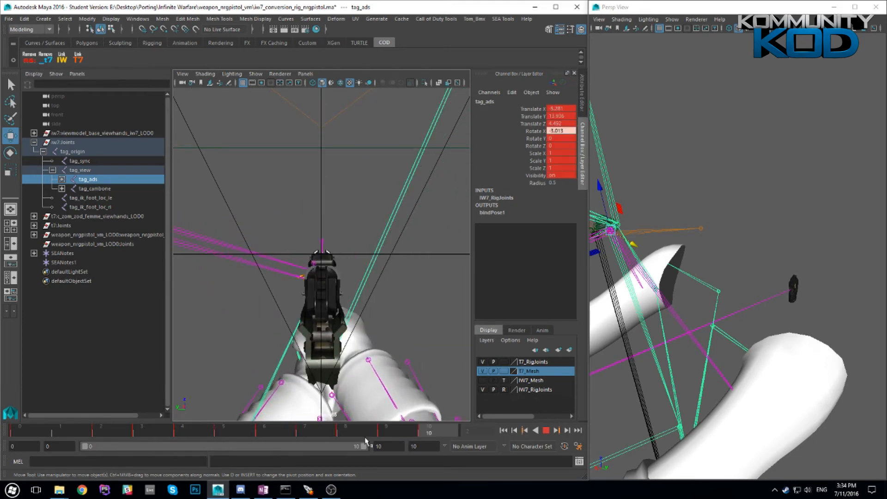
pyautogui.moveTo(418, 433); pyautogui.dragTo(453, 430)
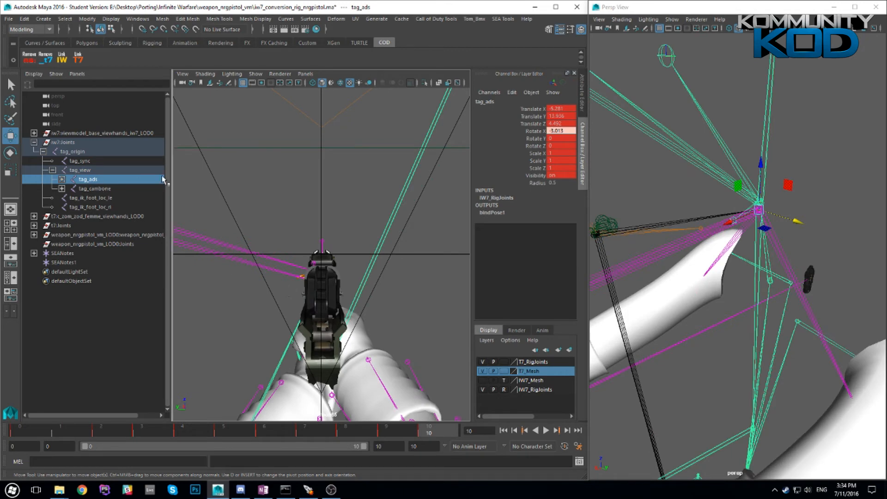
# Reopen the Graph Editor for tag_ads's animation curves
pyautogui.click(138, 19)
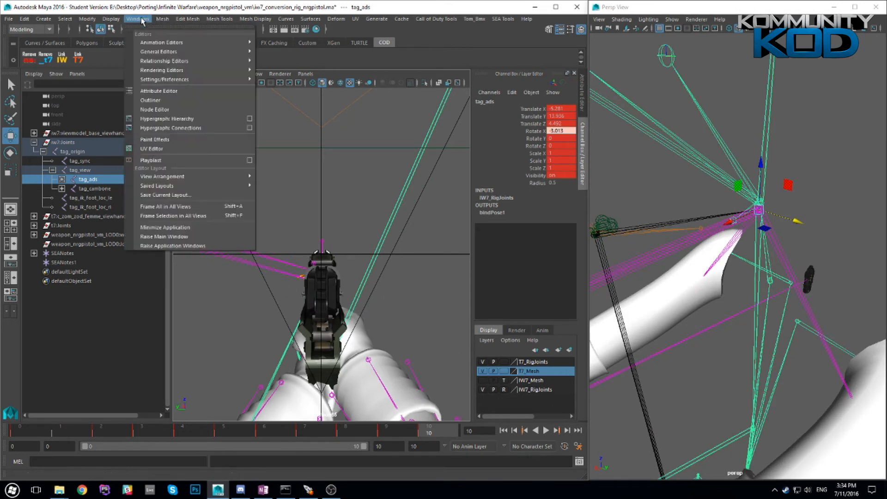
pyautogui.moveTo(162, 42)
pyautogui.click(282, 50)
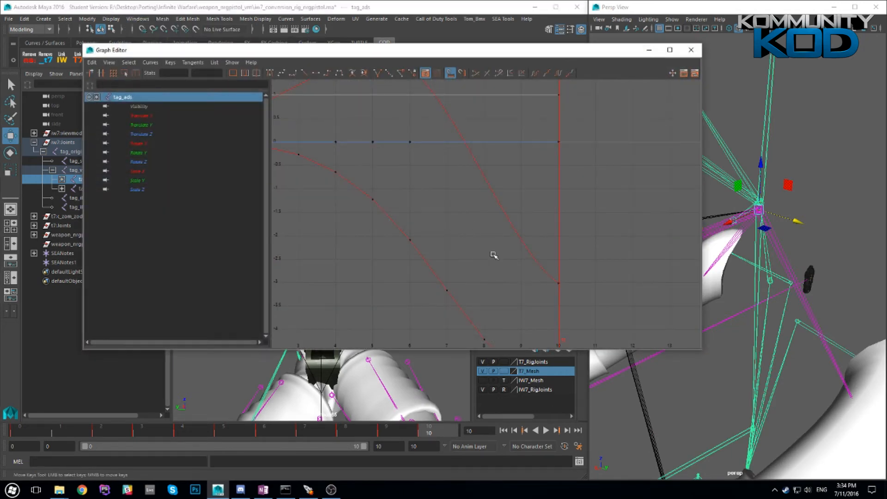
# Try deleting the frame 8 and 9 keys from tag_ads's Translate X curve
pyautogui.keyDown('alt'); pyautogui.moveTo(511, 148); pyautogui.dragTo(536, 179, button='middle'); pyautogui.keyUp('alt')
pyautogui.click(508, 208)
pyautogui.click(522, 212)
pyautogui.moveTo(525, 217); pyautogui.dragTo(568, 268)
pyautogui.press('Delete')
# Try setting the tangents of the frame 7 key on tag_ads's Translate X curve to Auto
pyautogui.click(474, 166)
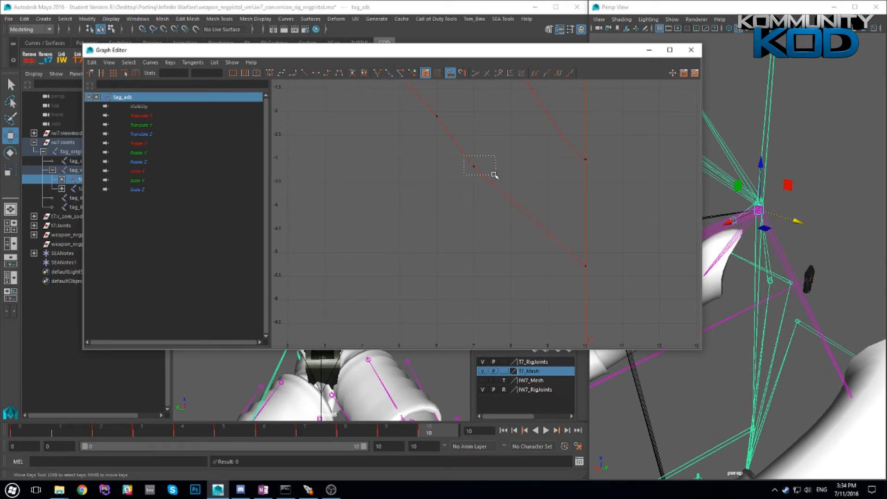
pyautogui.rightClick(475, 170)
pyautogui.moveTo(569, 194)
pyautogui.click(611, 203)
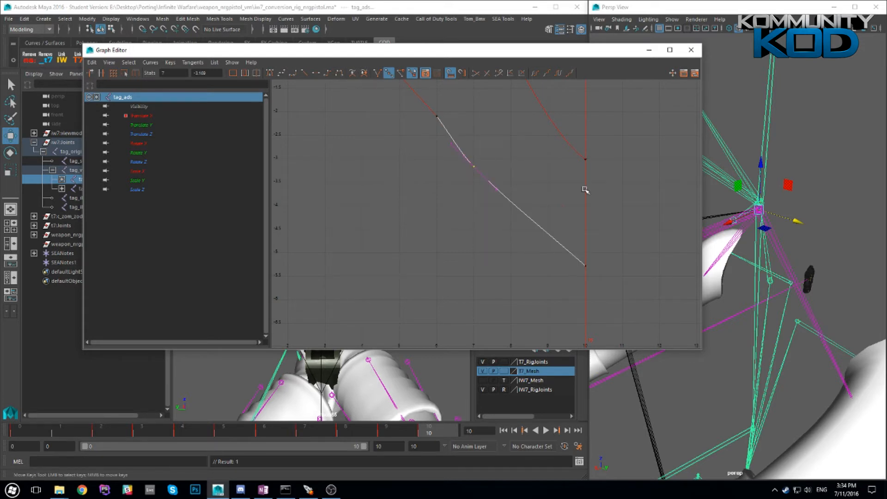
pyautogui.click(502, 168)
# Undo the frame 7 tangent change and the deletion of the frame 8 and 9 keys on Translate X
pyautogui.hotkey('ctrl', 'z')
pyautogui.hotkey('ctrl', 'z')
pyautogui.hotkey('ctrl', 'z')
pyautogui.hotkey('ctrl', 'z')
pyautogui.click(540, 188)
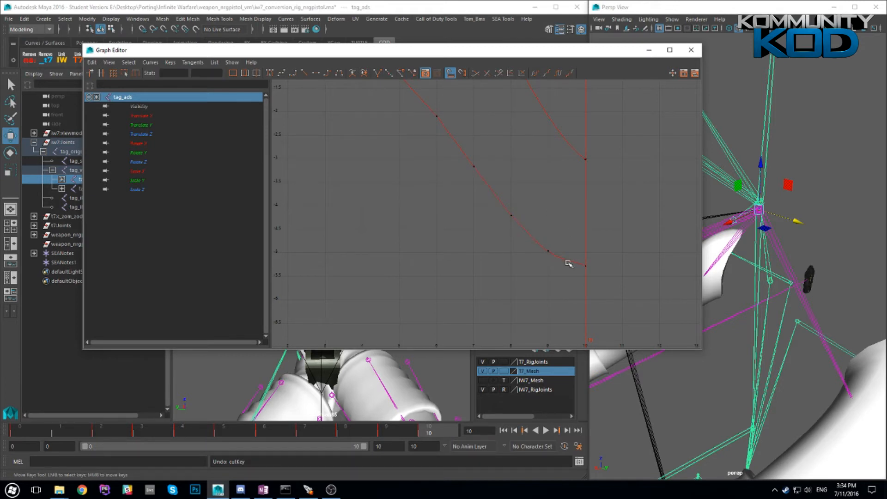
# Change the tangent type of the frame 5 key on tag_ads's Rotate X curve
pyautogui.press('a')
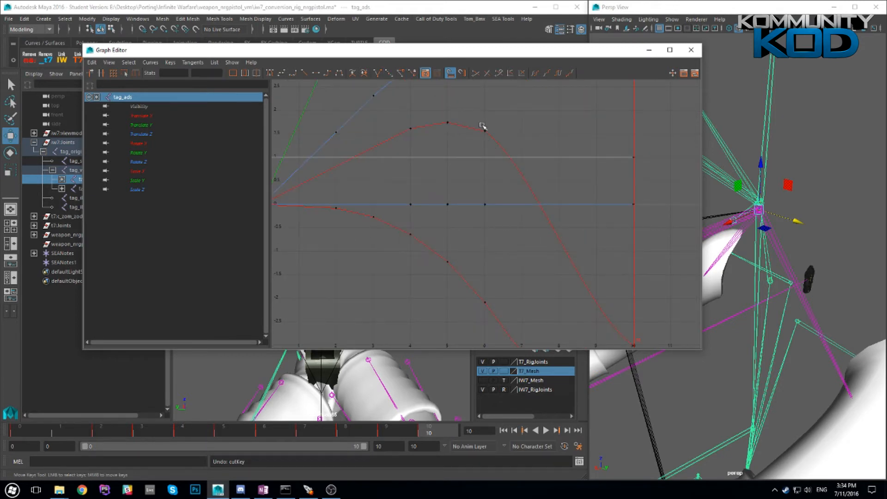
pyautogui.click(494, 138)
pyautogui.click(548, 136)
pyautogui.keyDown('alt'); pyautogui.moveTo(573, 134); pyautogui.dragTo(580, 225, button='middle'); pyautogui.keyUp('alt')
pyautogui.click(503, 236)
pyautogui.rightClick(456, 214)
pyautogui.moveTo(512, 242)
pyautogui.click(573, 240)
pyautogui.click(465, 224)
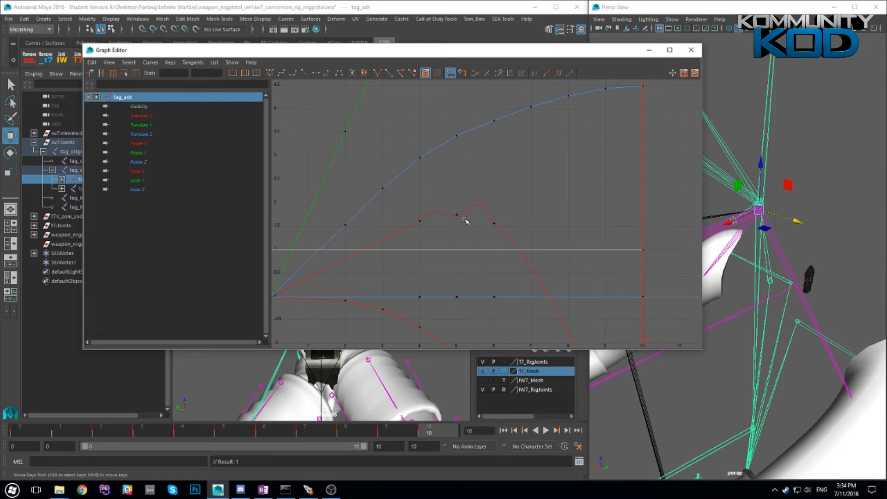
# Delete the frame 5 and frame 6 keys from tag_ads's Rotate X curve
pyautogui.moveTo(450, 210); pyautogui.dragTo(459, 218)
pyautogui.press('Delete')
pyautogui.keyDown('alt'); pyautogui.moveTo(573, 242); pyautogui.dragTo(532, 178, button='middle'); pyautogui.keyUp('alt')
pyautogui.click(458, 161)
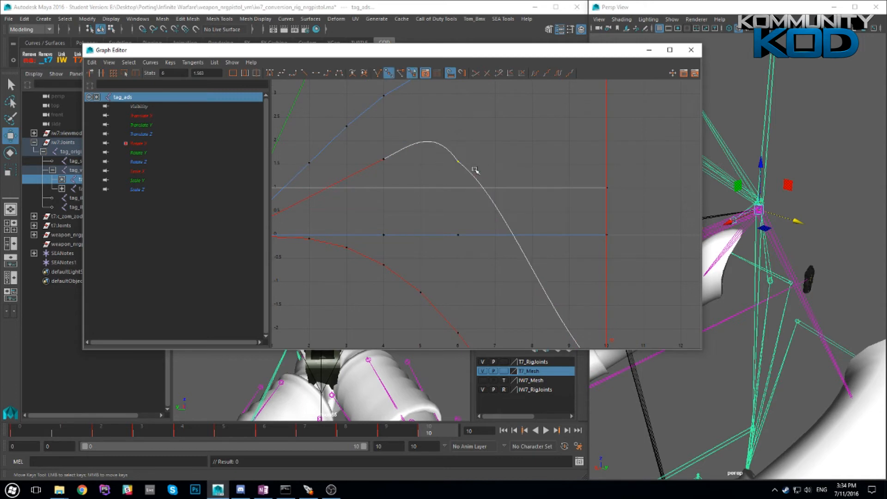
pyautogui.press('Delete')
# Try moving the frame 4 key on tag_ads's Rotate X curve
pyautogui.moveTo(376, 155); pyautogui.dragTo(404, 175)
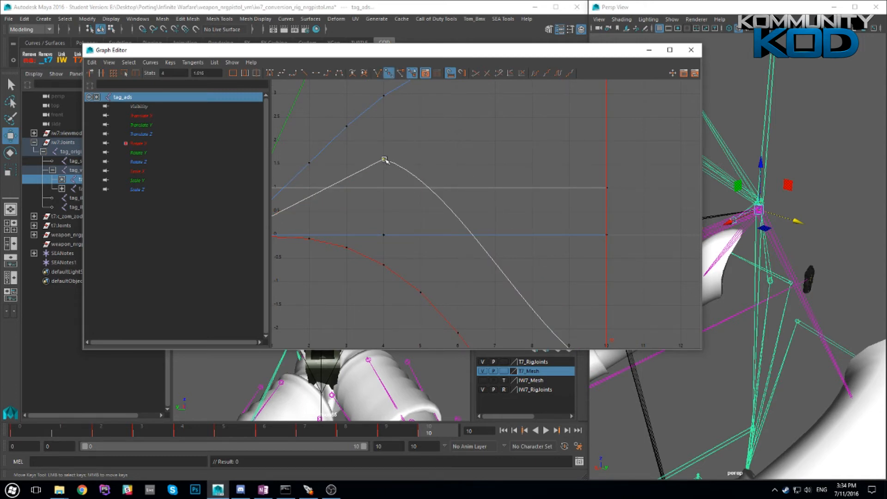
pyautogui.click(401, 154)
pyautogui.click(384, 160)
pyautogui.middleClick(387, 160)
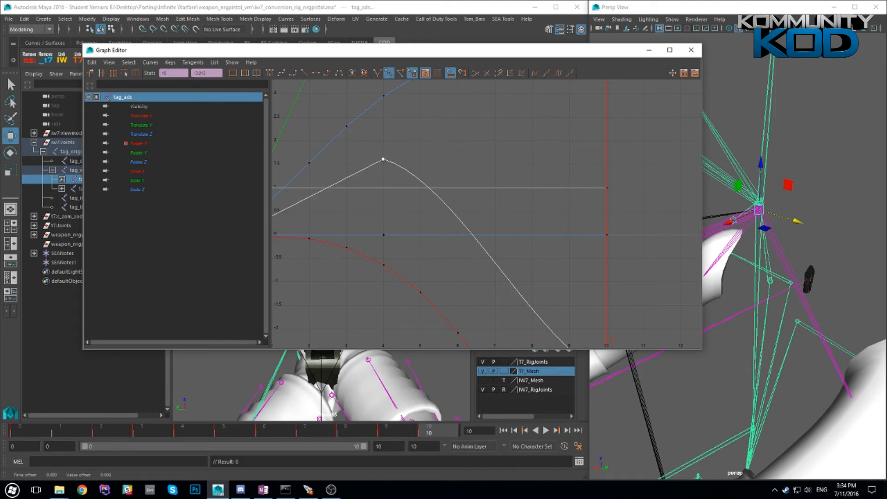
pyautogui.click(426, 139)
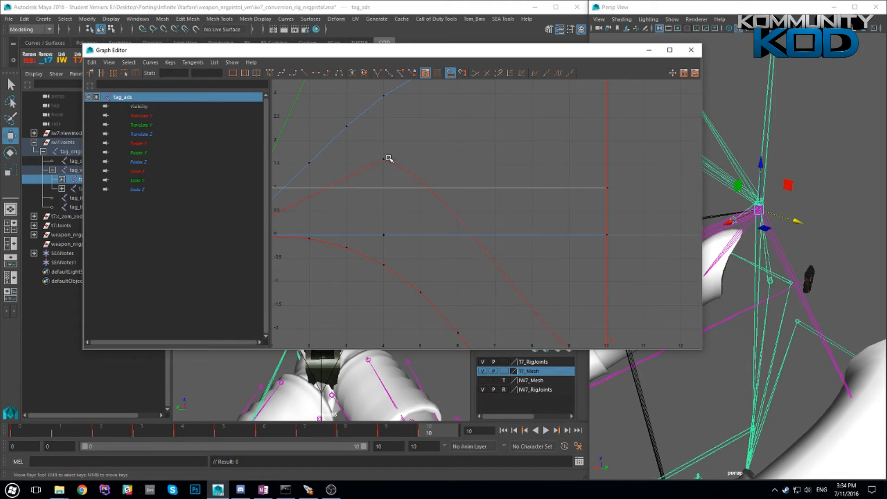
pyautogui.click(407, 170)
pyautogui.click(443, 141)
# Show only the Rotate X curve and try setting its frame 4 key's tangents to Auto
pyautogui.click(140, 144)
pyautogui.click(384, 159)
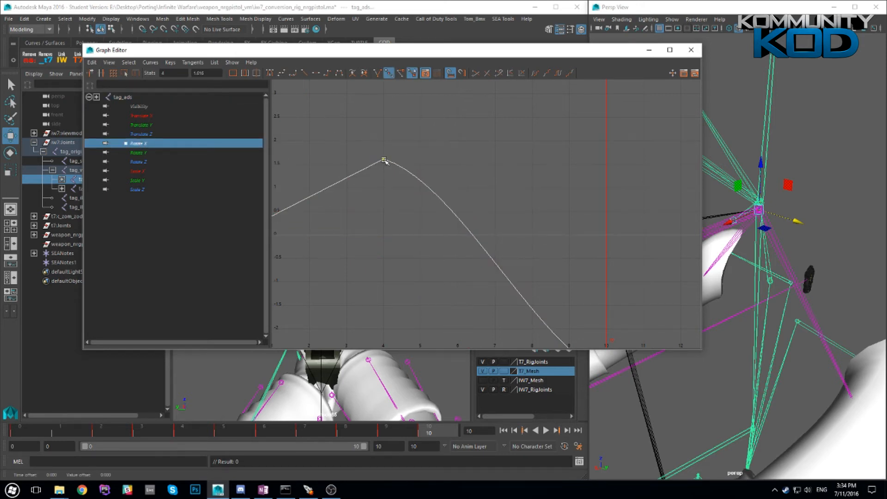
pyautogui.click(453, 146)
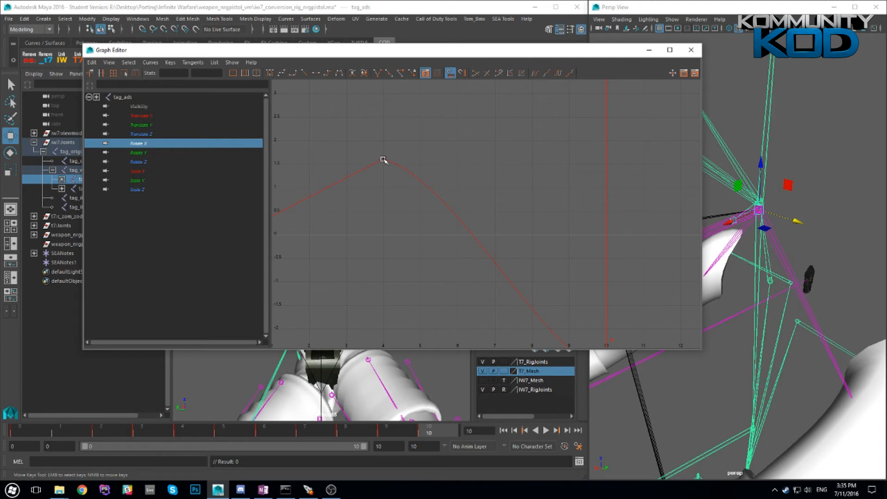
pyautogui.click(384, 159)
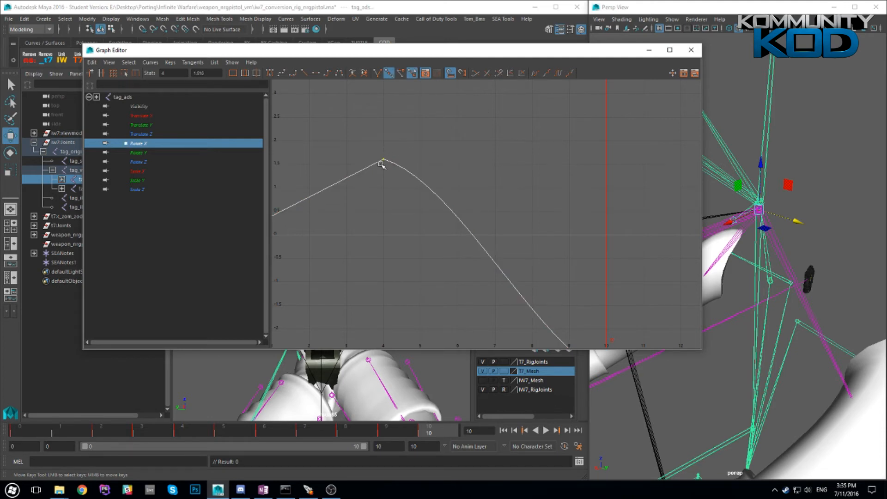
pyautogui.keyDown('alt'); pyautogui.moveTo(384, 159); pyautogui.dragTo(401, 164, button='middle'); pyautogui.keyUp('alt')
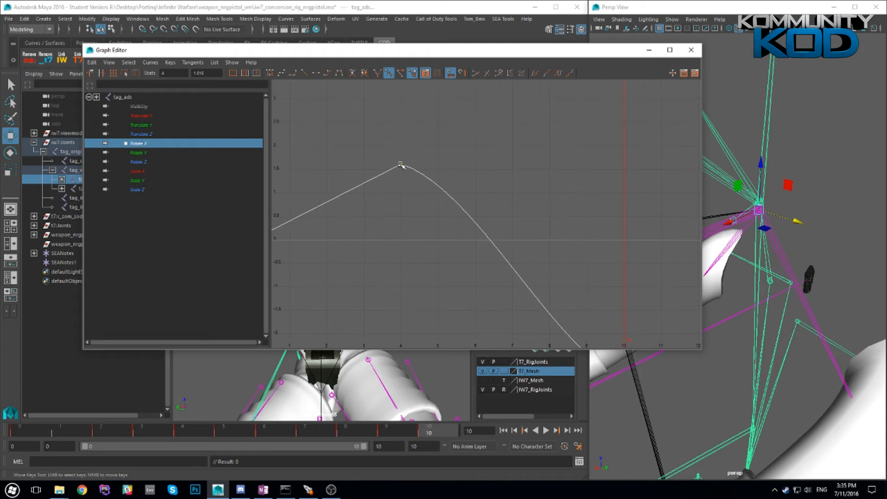
pyautogui.rightClick(405, 172)
pyautogui.moveTo(450, 188)
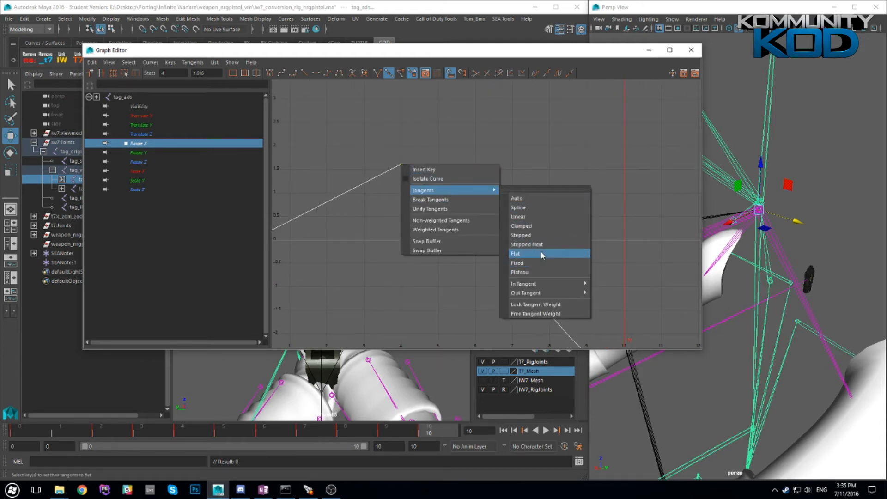
pyautogui.click(532, 197)
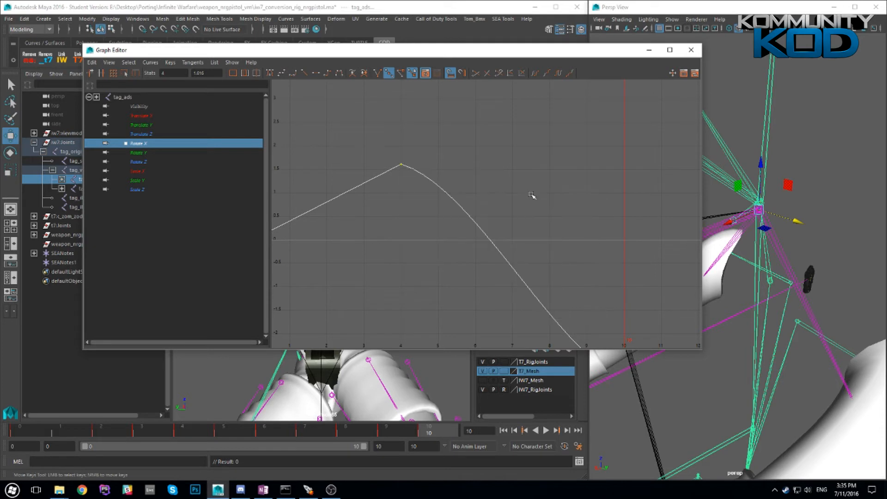
# Try Spline tangents on Rotate X's frame 4 key and show all of tag_ads's curves again
pyautogui.rightClick(398, 163)
pyautogui.moveTo(484, 188)
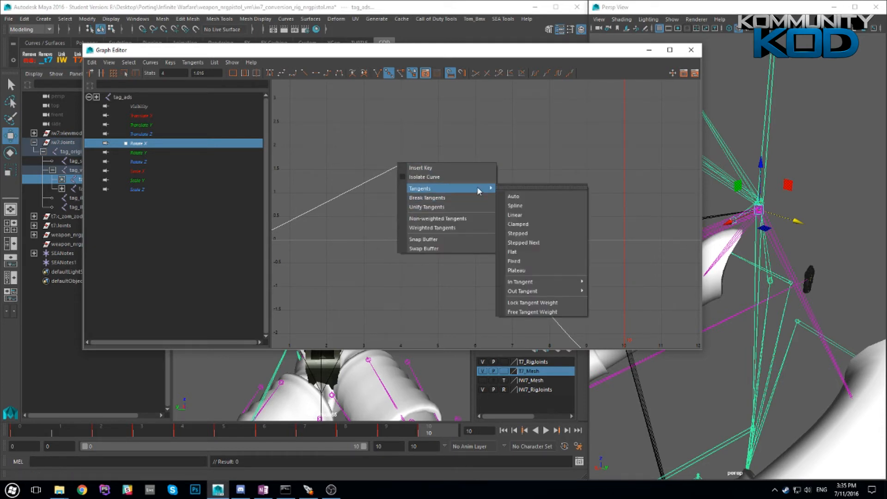
pyautogui.click(524, 206)
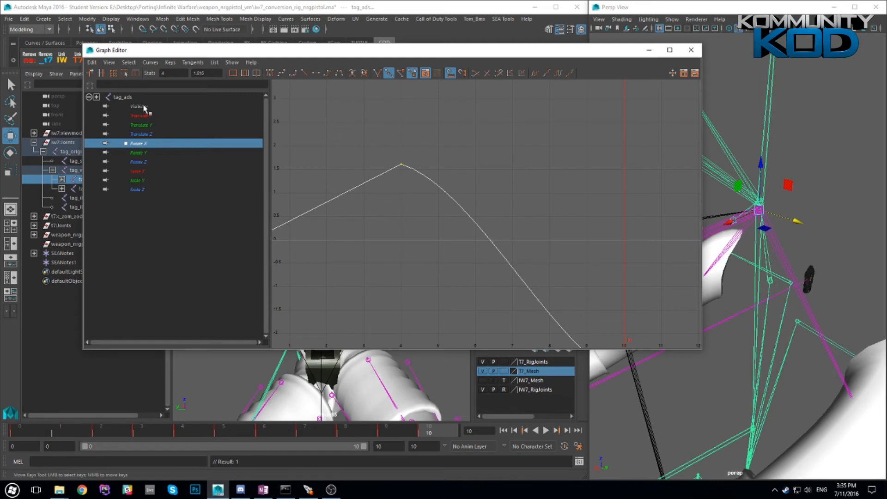
pyautogui.click(144, 108)
pyautogui.click(124, 97)
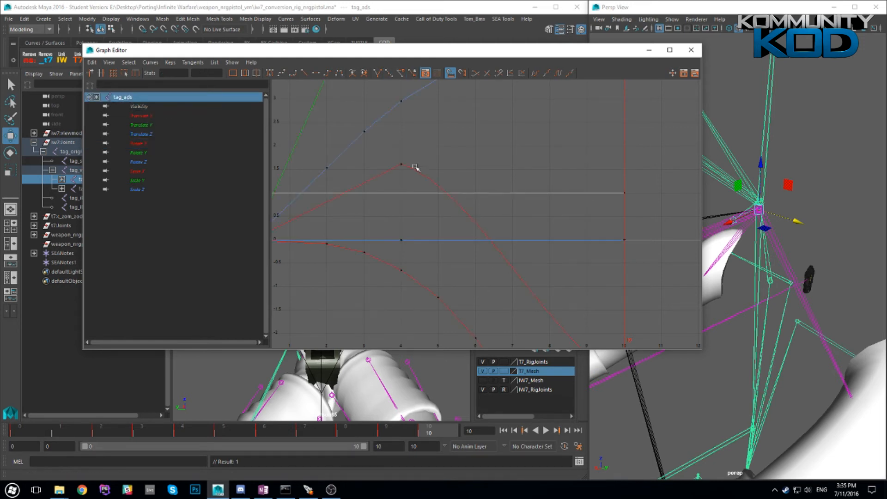
# Undo the frame 4 key edits and the deletion of the frame 6 key on Rotate X
pyautogui.hotkey('ctrl', 'z')
pyautogui.hotkey('ctrl', 'z')
pyautogui.hotkey('ctrl', 'z')
pyautogui.hotkey('ctrl', 'z')
pyautogui.hotkey('ctrl', 'z')
pyautogui.hotkey('ctrl', 'z')
pyautogui.hotkey('ctrl', 'z')
pyautogui.hotkey('ctrl', 'z')
pyautogui.hotkey('ctrl', 'z')
pyautogui.hotkey('ctrl', 'z')
pyautogui.hotkey('ctrl', 'z')
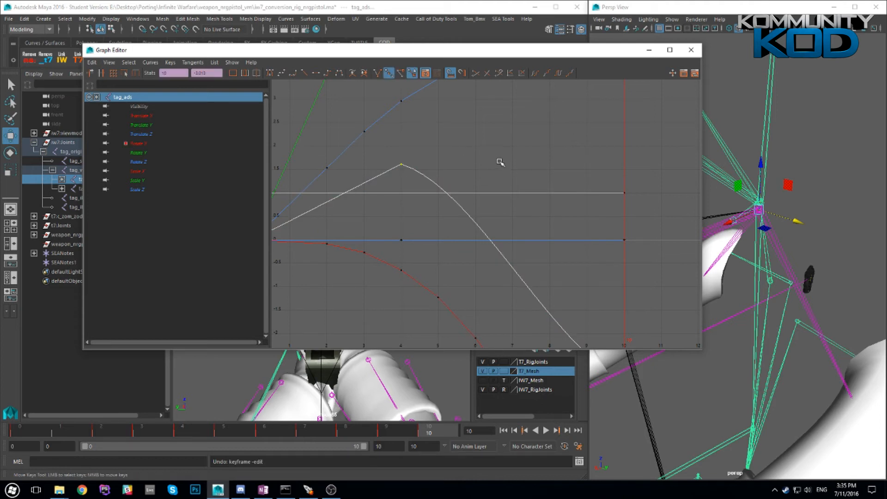
pyautogui.hotkey('ctrl', 'z')
pyautogui.hotkey('ctrl', 'z')
pyautogui.hotkey('ctrl', 'z')
pyautogui.hotkey('ctrl', 'z')
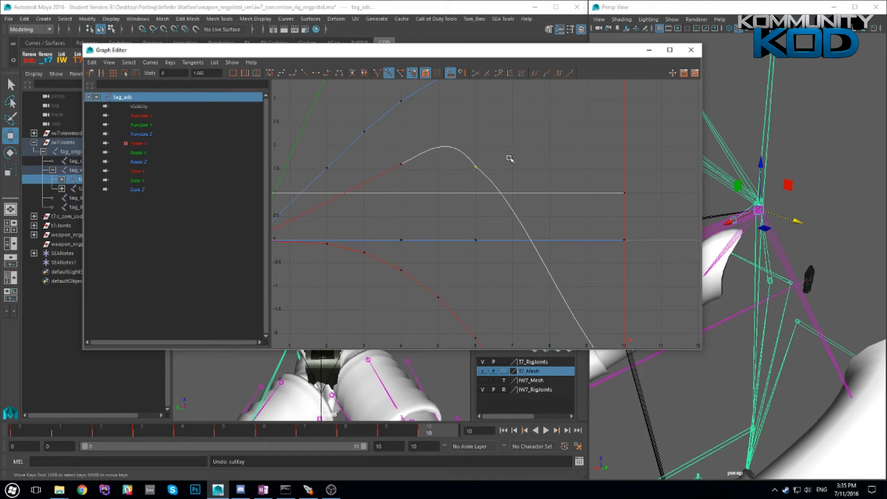
# Examine the shape of tag_ads's Rotate X curve between frame 4 and frame 10
pyautogui.click(513, 158)
pyautogui.moveTo(468, 159); pyautogui.dragTo(486, 173)
pyautogui.click(569, 174)
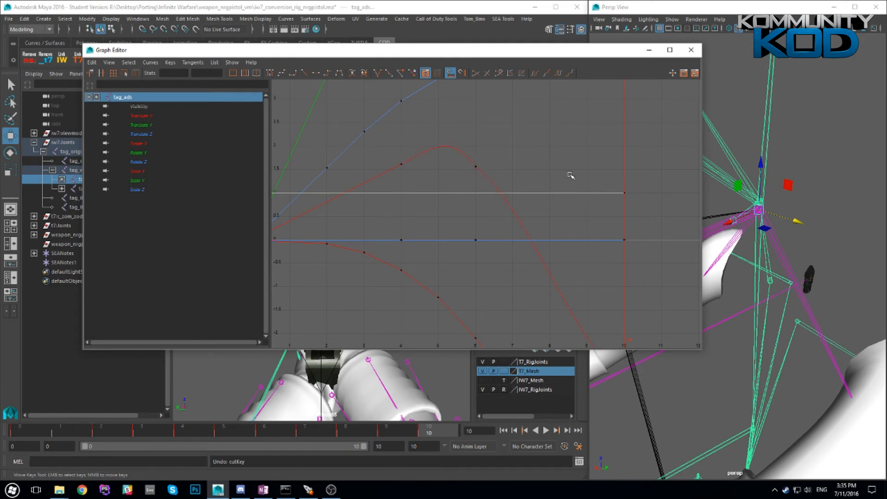
pyautogui.keyDown('alt'); pyautogui.moveTo(734, 199); pyautogui.dragTo(738, 199); pyautogui.keyUp('alt')
pyautogui.click(522, 132)
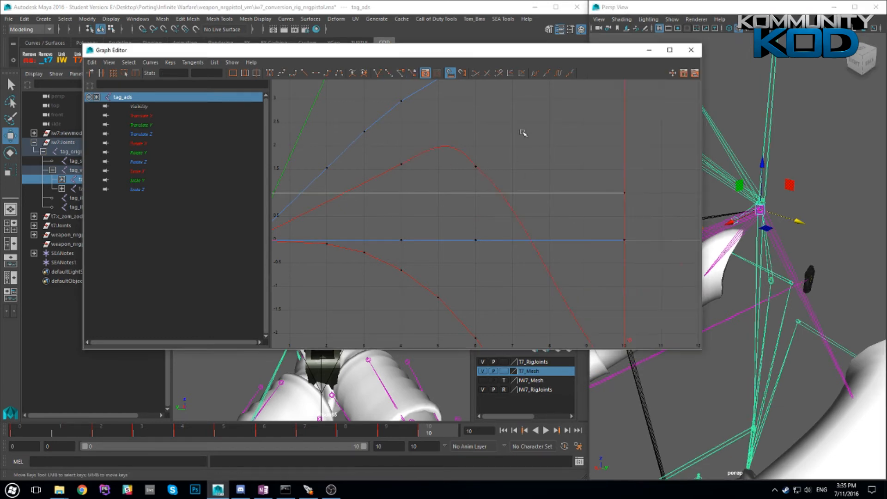
pyautogui.keyDown('alt'); pyautogui.moveTo(572, 199); pyautogui.dragTo(494, 85, button='middle'); pyautogui.keyUp('alt')
pyautogui.keyDown('alt'); pyautogui.moveTo(551, 269); pyautogui.dragTo(586, 187, button='middle'); pyautogui.keyUp('alt')
pyautogui.keyDown('alt'); pyautogui.moveTo(552, 128); pyautogui.dragTo(530, 278, button='middle'); pyautogui.keyUp('alt')
pyautogui.keyDown('alt'); pyautogui.moveTo(513, 170); pyautogui.dragTo(476, 186, button='middle'); pyautogui.keyUp('alt')
pyautogui.scroll(3, 432, 226)
pyautogui.keyDown('alt'); pyautogui.moveTo(433, 227); pyautogui.dragTo(448, 205, button='right'); pyautogui.keyUp('alt')
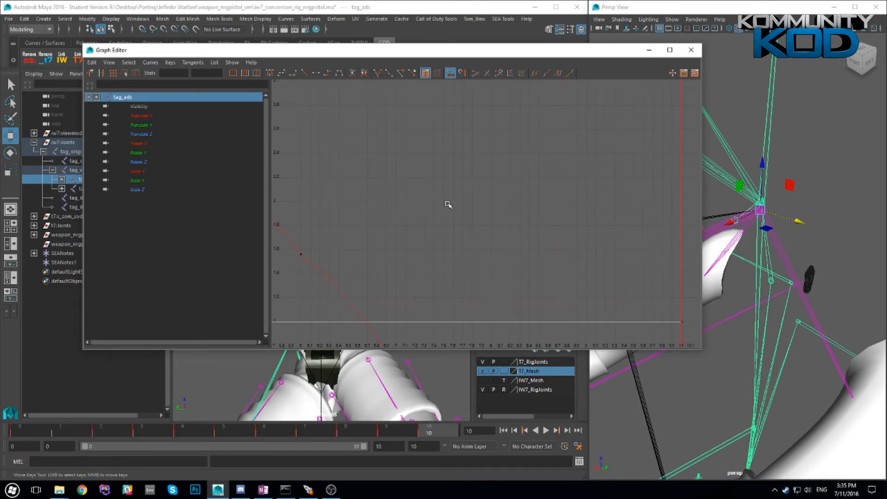
pyautogui.scroll(-3, 413, 238)
pyautogui.keyDown('alt'); pyautogui.moveTo(390, 259); pyautogui.dragTo(477, 170, button='middle'); pyautogui.keyUp('alt')
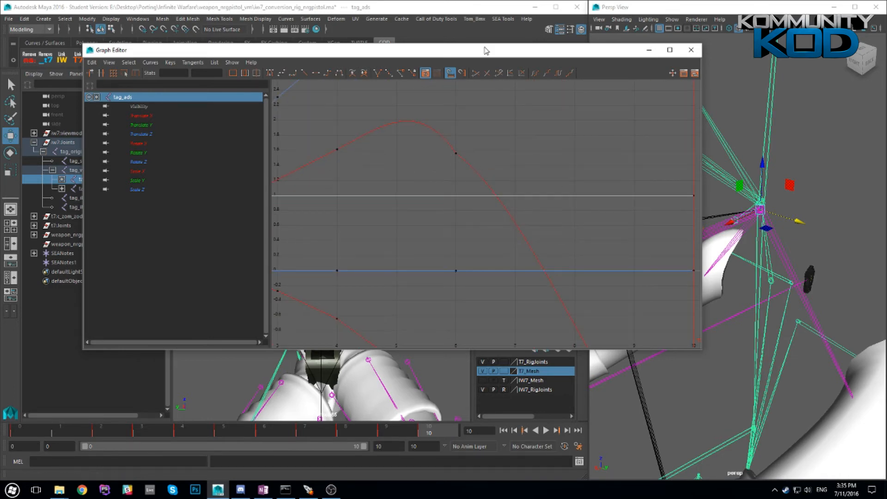
# Minimize the Graph Editor and play back the animation in the first-person view to check tag_ads's motion
pyautogui.click(650, 50)
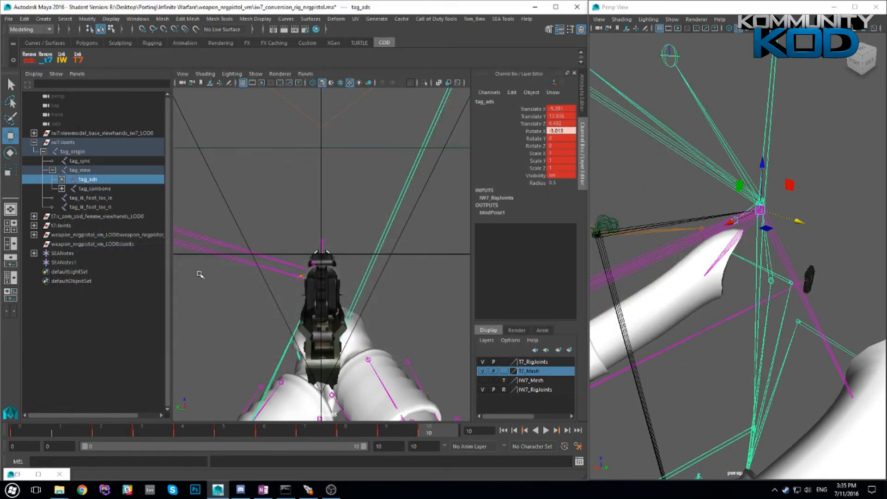
pyautogui.click(376, 427)
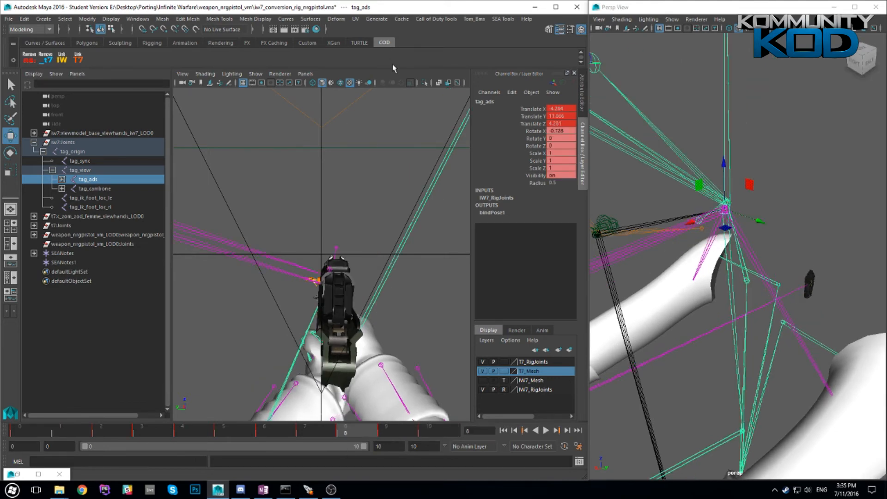
pyautogui.hotkey('alt', 'v')
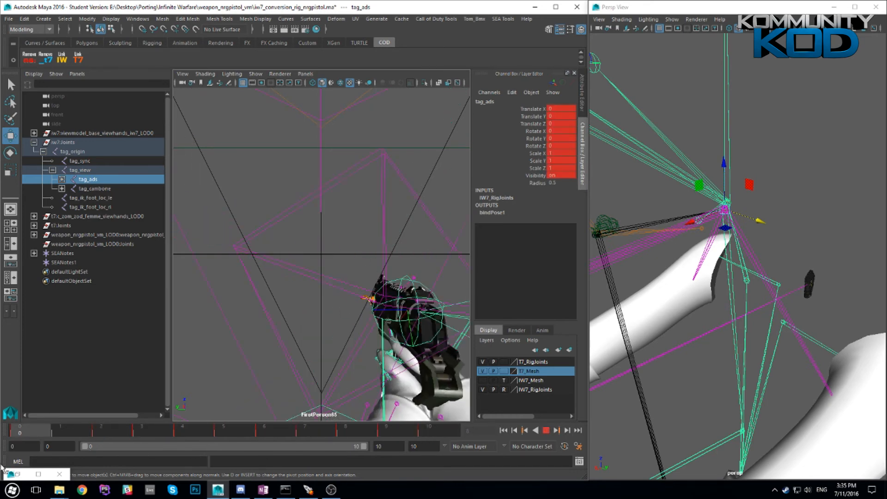
pyautogui.hotkey('alt', 'v')
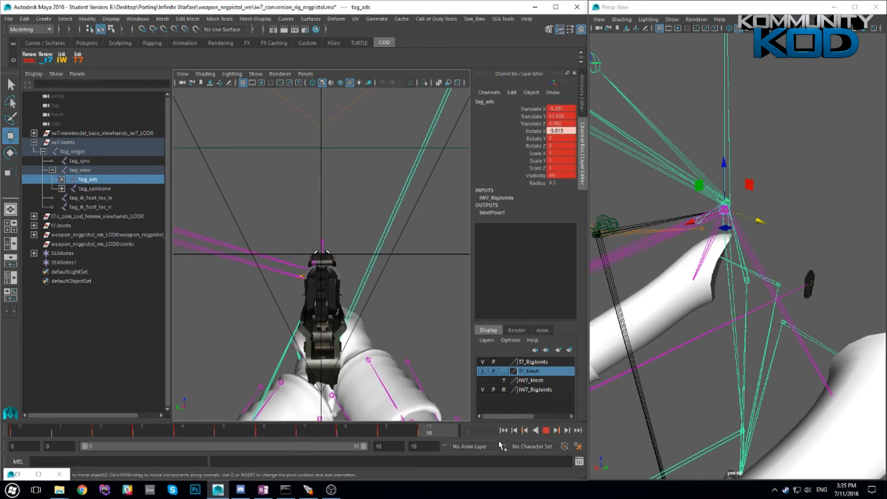
# Restore the Graph Editor and set the tangents of Rotate X's frame 6 key to Auto
pyautogui.click(22, 476)
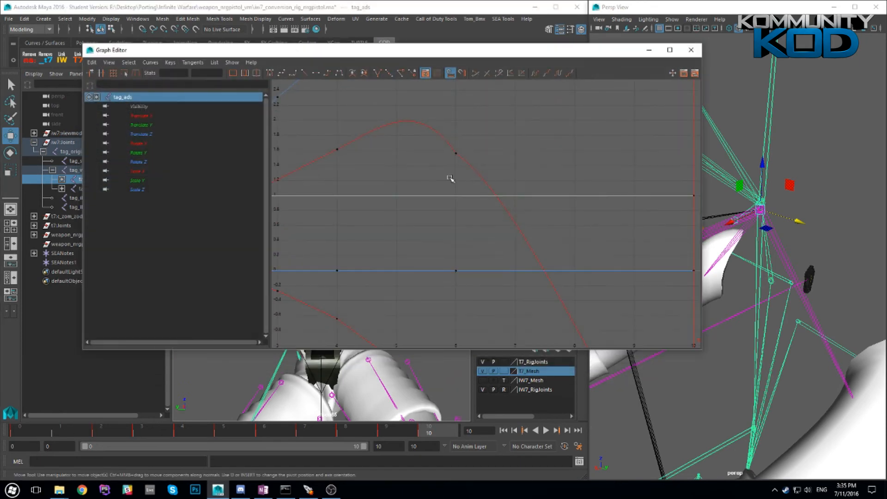
pyautogui.moveTo(453, 138); pyautogui.dragTo(475, 192)
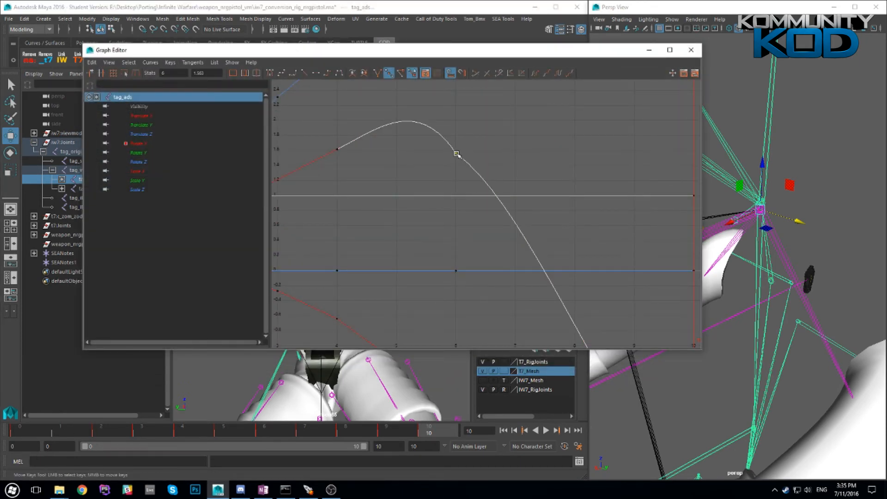
pyautogui.rightClick(456, 153)
pyautogui.moveTo(486, 183)
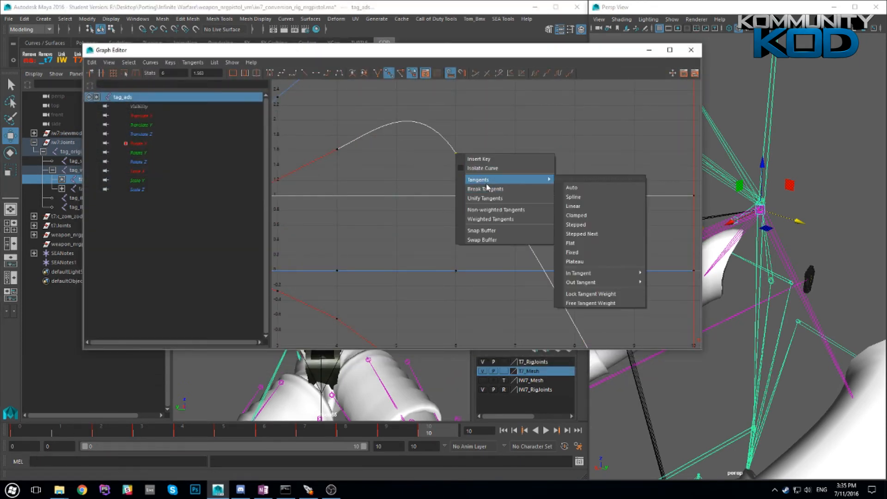
pyautogui.click(593, 188)
# Try moving the frame 6 key on the Rotate X curve and undo the move
pyautogui.click(453, 155)
pyautogui.click(455, 156)
pyautogui.moveTo(456, 154); pyautogui.dragTo(475, 133, button='middle')
pyautogui.hotkey('ctrl', 'z')
# Try changing the tangent handles of Rotate X's frame 6 key, including making them non-weighted
pyautogui.rightClick(457, 156)
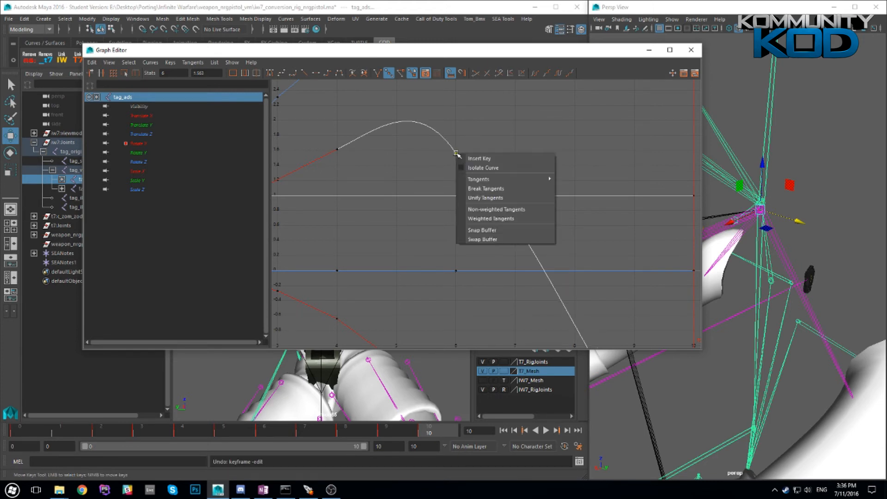
pyautogui.click(484, 184)
pyautogui.rightClick(453, 152)
pyautogui.click(478, 192)
pyautogui.rightClick(456, 152)
pyautogui.moveTo(475, 179)
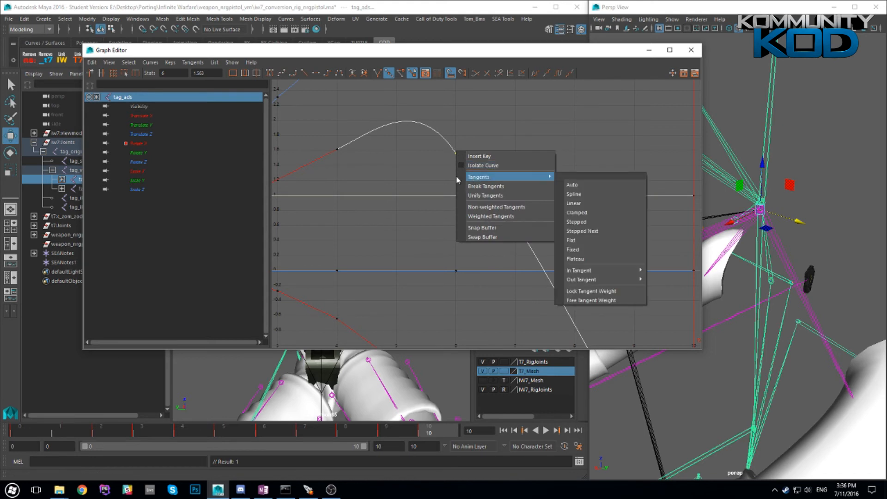
pyautogui.click(509, 207)
pyautogui.click(456, 153)
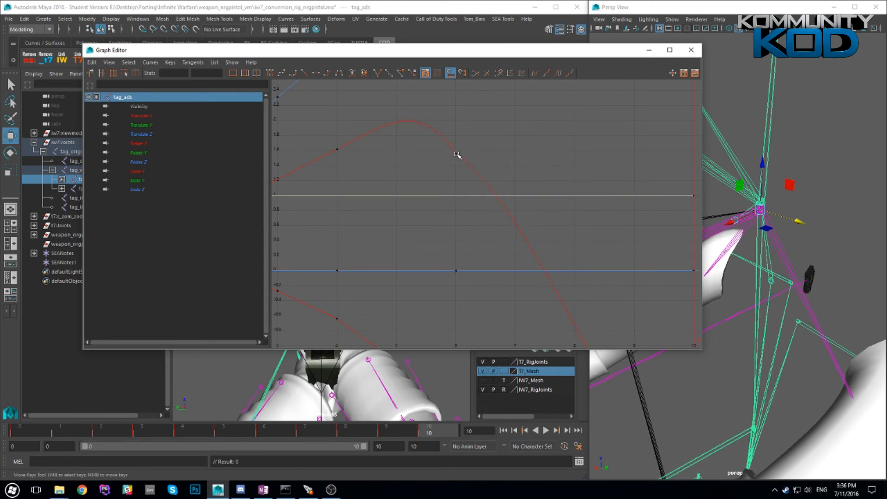
pyautogui.click(456, 153)
pyautogui.click(453, 169)
# Try raising the frame 6 key on Rotate X with the Scale Keys tool and undo the change
pyautogui.click(124, 74)
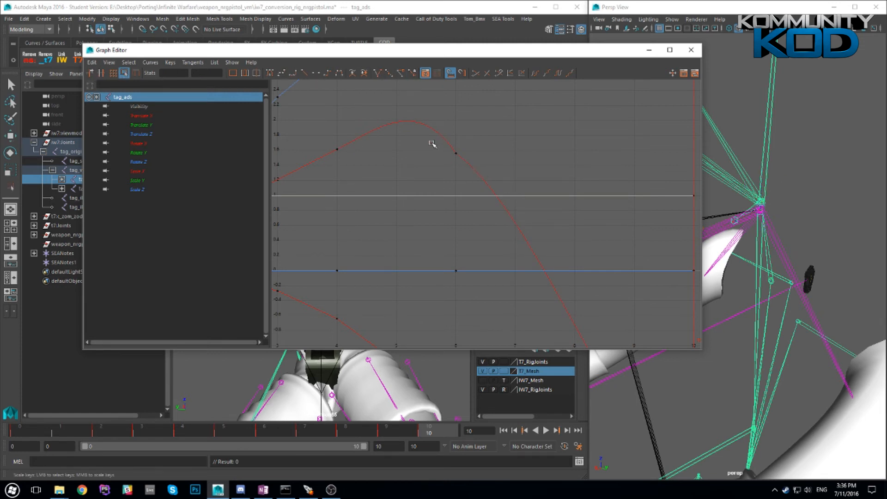
pyautogui.click(464, 160)
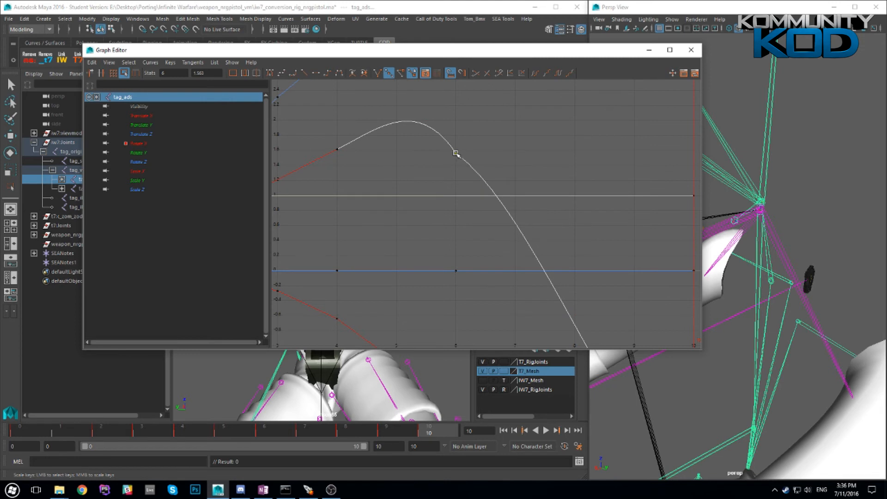
pyautogui.moveTo(455, 154)
pyautogui.mouseDown(button='middle')
pyautogui.moveTo(457, 139)
pyautogui.moveTo(460, 148)
pyautogui.mouseUp(button='middle')
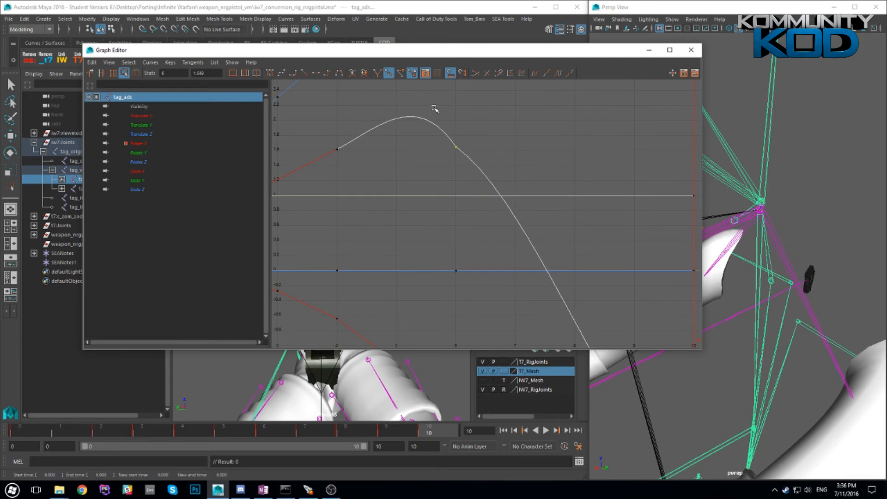
pyautogui.hotkey('ctrl', 'z')
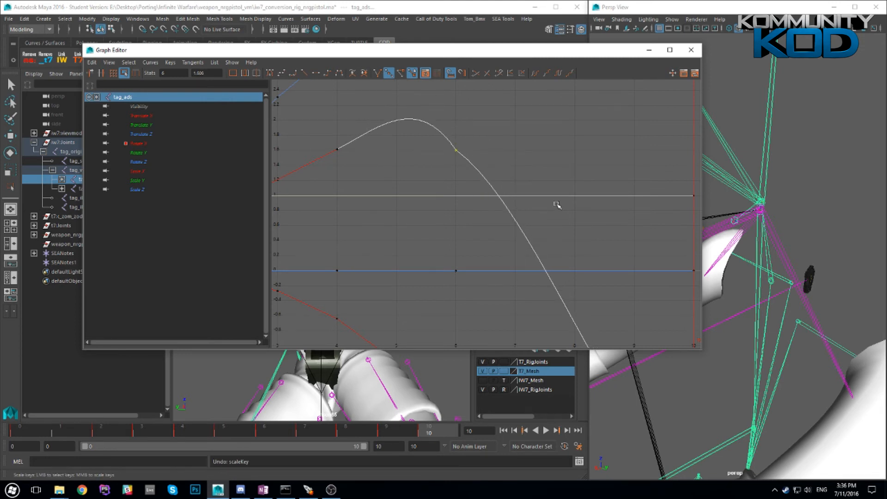
# Try scaling the Rotate X key at frame 6 with value snapping toggled on and off, and undo the changes
pyautogui.keyDown('alt'); pyautogui.moveTo(589, 241); pyautogui.dragTo(571, 143, button='middle'); pyautogui.keyUp('alt')
pyautogui.click(583, 262)
pyautogui.moveTo(583, 262); pyautogui.dragTo(559, 247)
pyautogui.click(566, 187)
pyautogui.keyDown('alt'); pyautogui.moveTo(520, 134); pyautogui.dragTo(656, 286, button='middle'); pyautogui.keyUp('alt')
pyautogui.keyDown('alt'); pyautogui.moveTo(567, 142); pyautogui.dragTo(640, 260, button='middle'); pyautogui.keyUp('alt')
pyautogui.click(539, 179)
pyautogui.click(462, 73)
pyautogui.moveTo(536, 179); pyautogui.dragTo(541, 176, button='middle')
pyautogui.hotkey('ctrl', 'z')
pyautogui.click(461, 73)
pyautogui.moveTo(537, 179); pyautogui.dragTo(503, 168, button='middle')
pyautogui.click(489, 158)
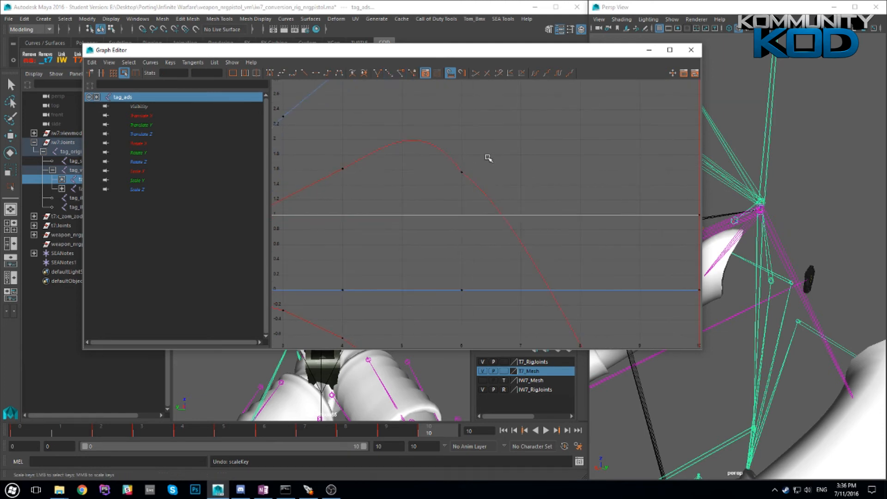
# Set the tangents of Rotate X's frame 4 key to Auto and delete the frame 6 key from the curve
pyautogui.click(463, 172)
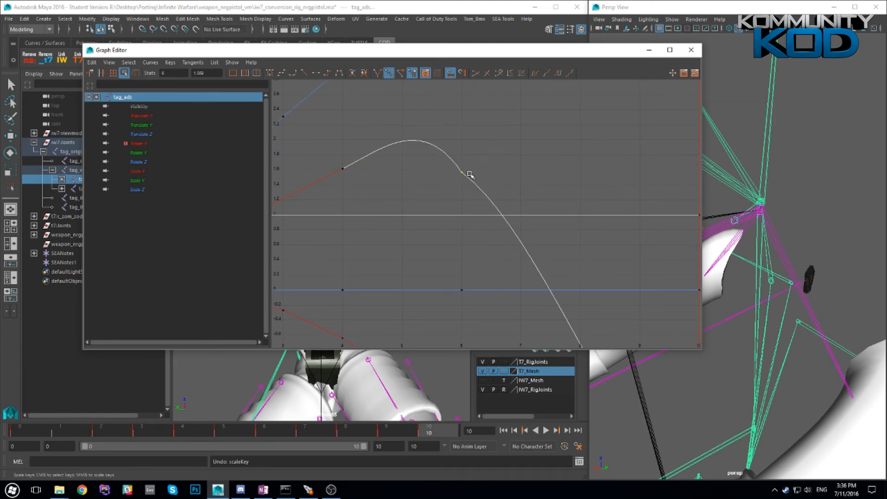
pyautogui.click(325, 169)
pyautogui.click(343, 169)
pyautogui.rightClick(344, 173)
pyautogui.click(478, 202)
pyautogui.moveTo(458, 167); pyautogui.dragTo(499, 181)
pyautogui.press('Delete')
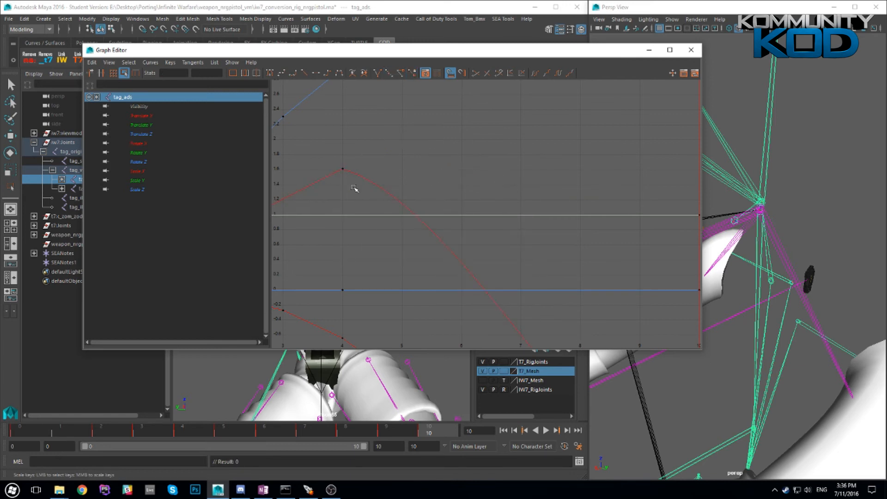
# Try breaking the tangents of Rotate X's frame 4 key, scaling it to about frame 5.4 and value 2.23, and making it Spline
pyautogui.click(342, 170)
pyautogui.click(377, 73)
pyautogui.moveTo(344, 170); pyautogui.dragTo(369, 156, button='middle')
pyautogui.hotkey('ctrl', 'z')
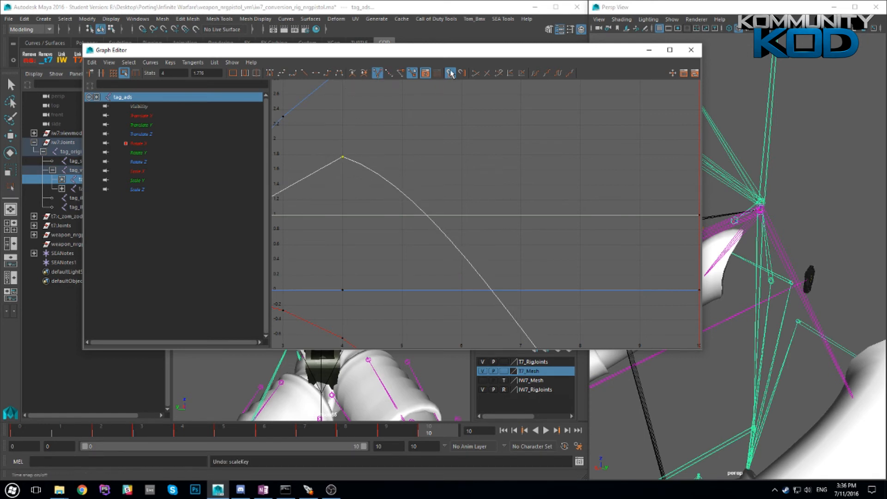
pyautogui.moveTo(343, 157); pyautogui.dragTo(429, 123, button='middle')
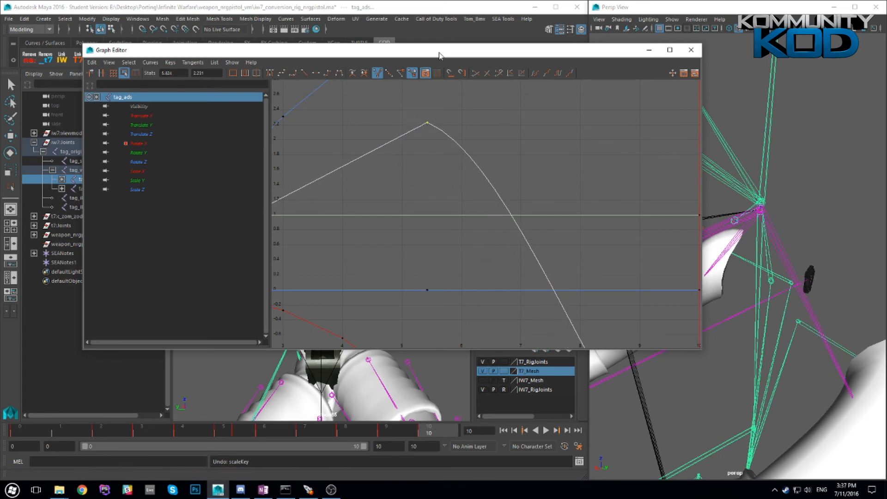
pyautogui.rightClick(428, 124)
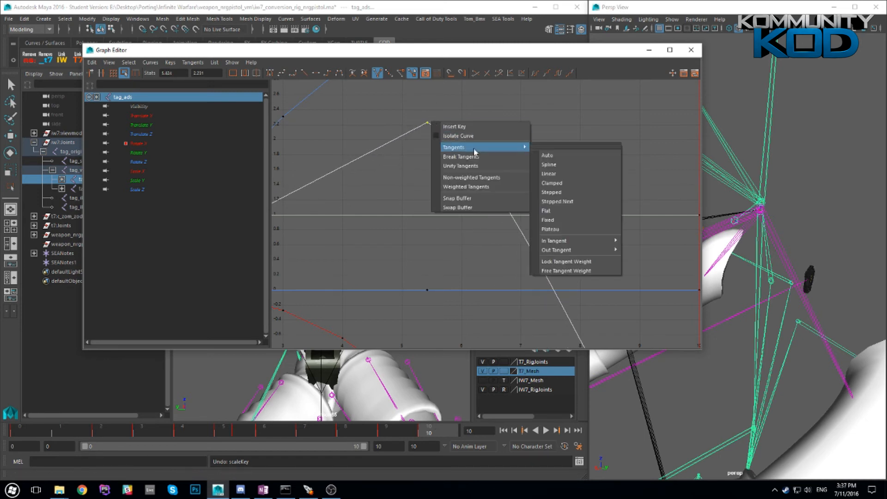
pyautogui.moveTo(518, 147)
pyautogui.click(558, 165)
# Undo the frame 4 key edits on tag_ads' Rotate X curve and restore the deleted frame 6 key
pyautogui.hotkey('ctrl', 'z')
pyautogui.hotkey('ctrl', 'z')
pyautogui.hotkey('ctrl', 'z')
pyautogui.hotkey('ctrl', 'z')
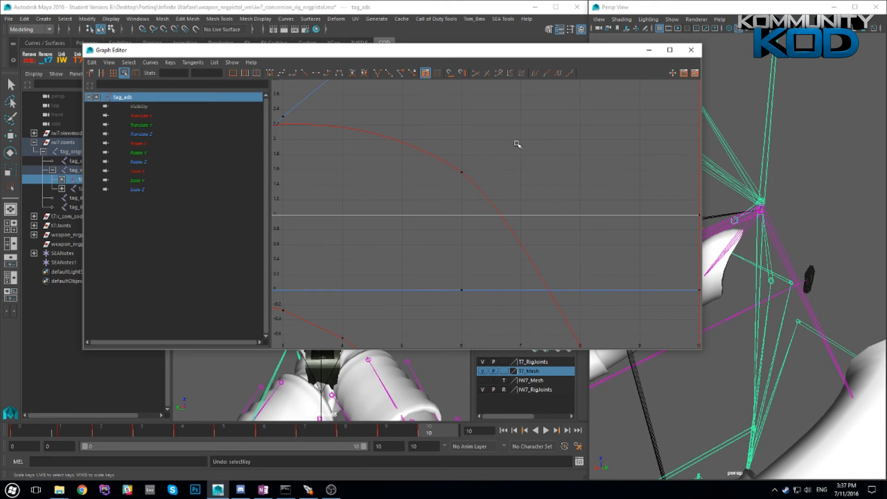
pyautogui.press('a')
pyautogui.scroll(2, 482, 196)
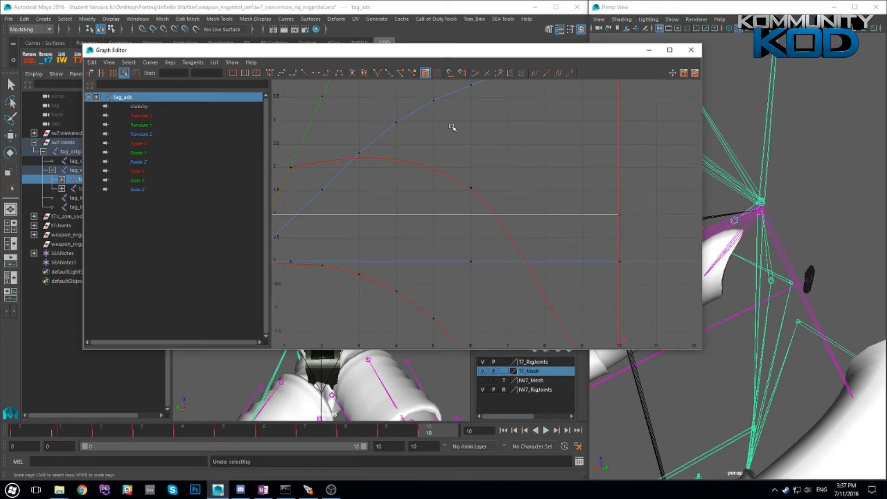
pyautogui.hotkey('ctrl', 'z')
pyautogui.hotkey('ctrl', 'z')
pyautogui.hotkey('ctrl', 'z')
pyautogui.hotkey('ctrl', 'z')
pyautogui.hotkey('ctrl', 'z')
# Move the Graph Editor aside and play the animation in the first-person view to check the tag_ads motion
pyautogui.moveTo(400, 50); pyautogui.dragTo(886, 79)
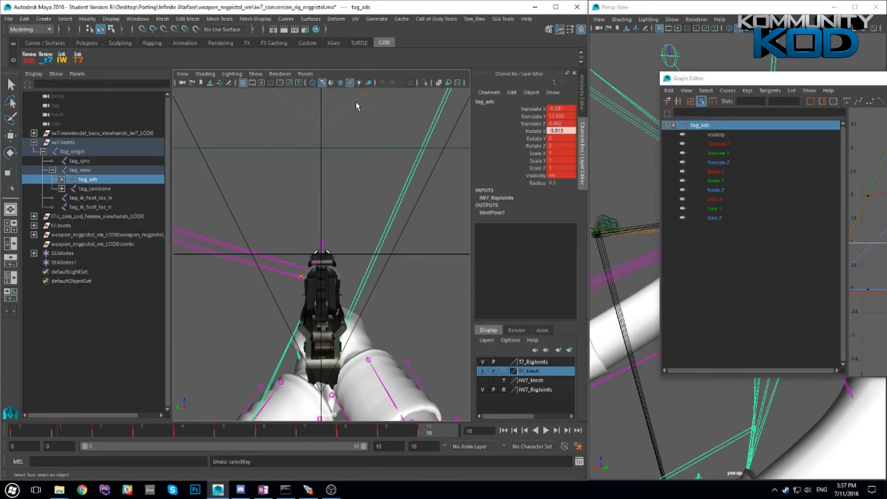
pyautogui.hotkey('alt', 'v')
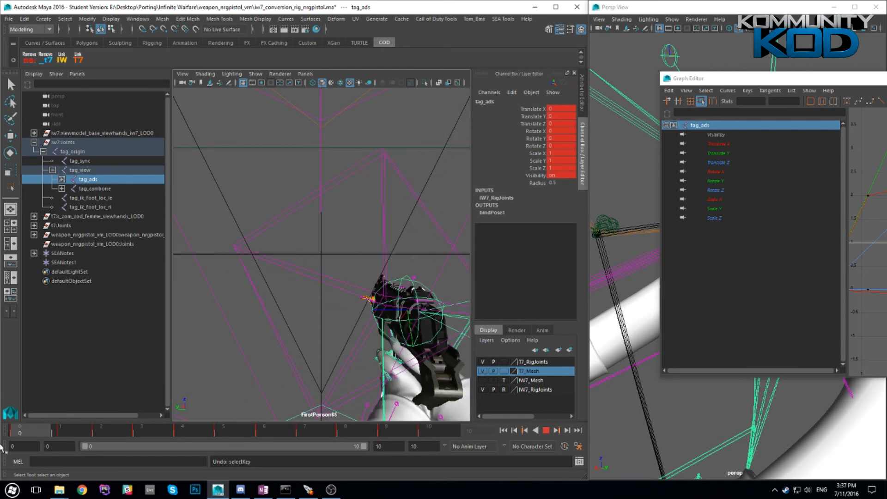
pyautogui.click(546, 430)
# Bring the Graph Editor back, try deleting the Rotate X key near frame 1.15, and undo the deletion
pyautogui.moveTo(784, 83); pyautogui.dragTo(264, 78)
pyautogui.scroll(2, 512, 183)
pyautogui.click(453, 161)
pyautogui.click(464, 171)
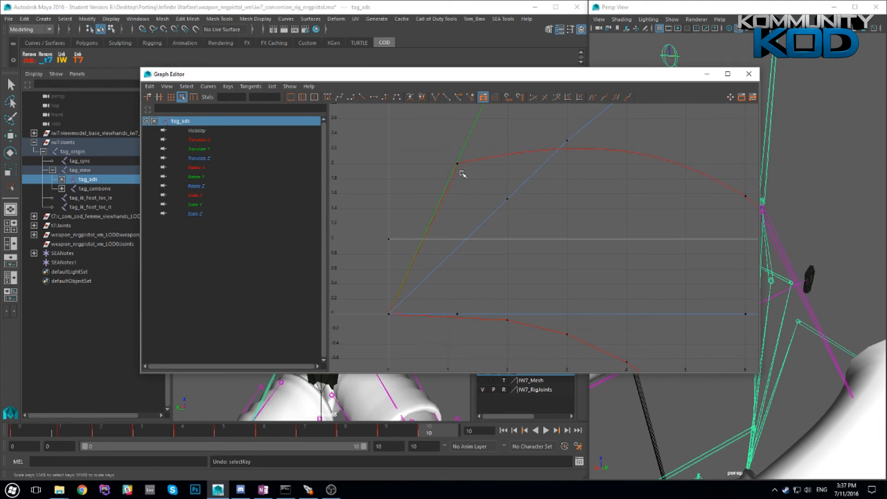
pyautogui.moveTo(455, 161); pyautogui.dragTo(454, 159)
pyautogui.press('Delete')
pyautogui.hotkey('ctrl', 'z')
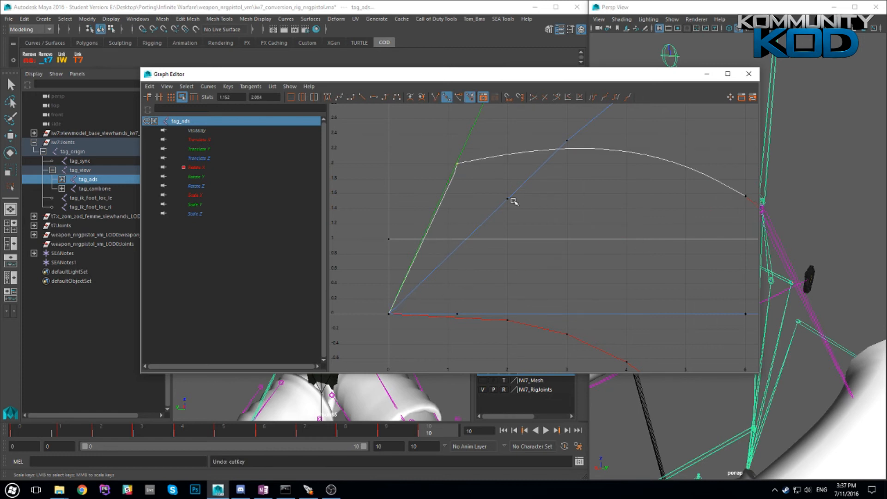
# Scale the Rotate X key near frame 1.15 to about frame 1.53 and value 1.58
pyautogui.moveTo(459, 167); pyautogui.dragTo(477, 195, button='middle')
pyautogui.moveTo(478, 195); pyautogui.dragTo(626, 252, button='right')
pyautogui.rightClick(482, 198)
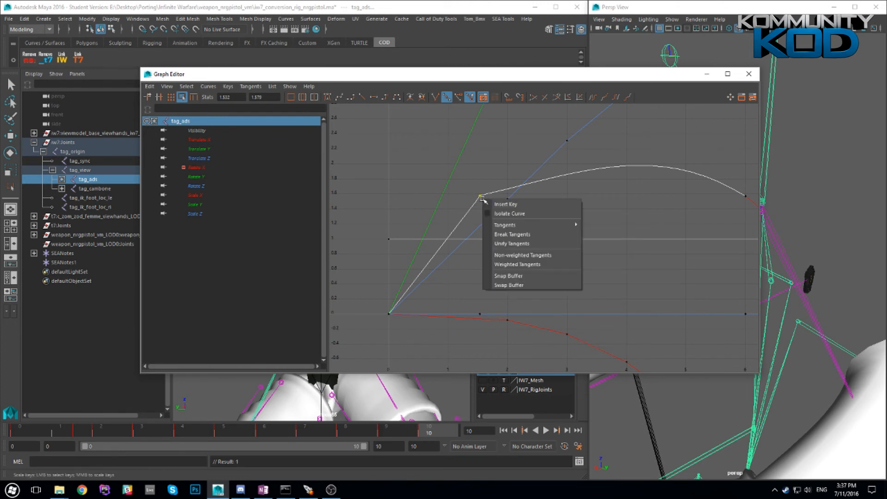
pyautogui.click(488, 171)
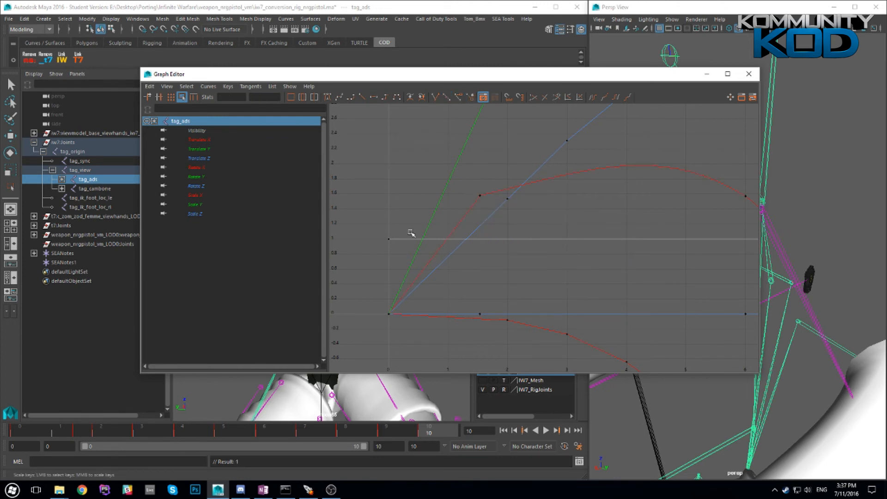
# Try inserting a key on Rotate X near frame 1.53 with the Move Nearest Picked Key tool active, and undo the insertion
pyautogui.click(481, 197)
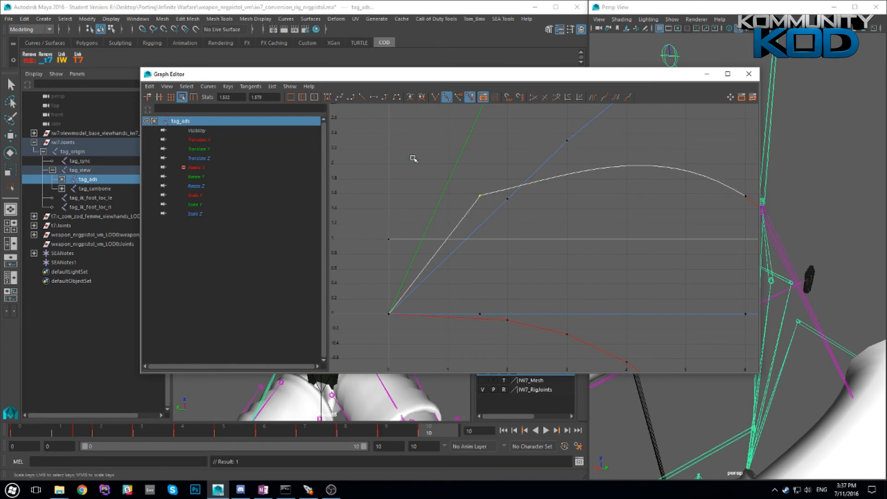
pyautogui.click(147, 97)
pyautogui.click(490, 193)
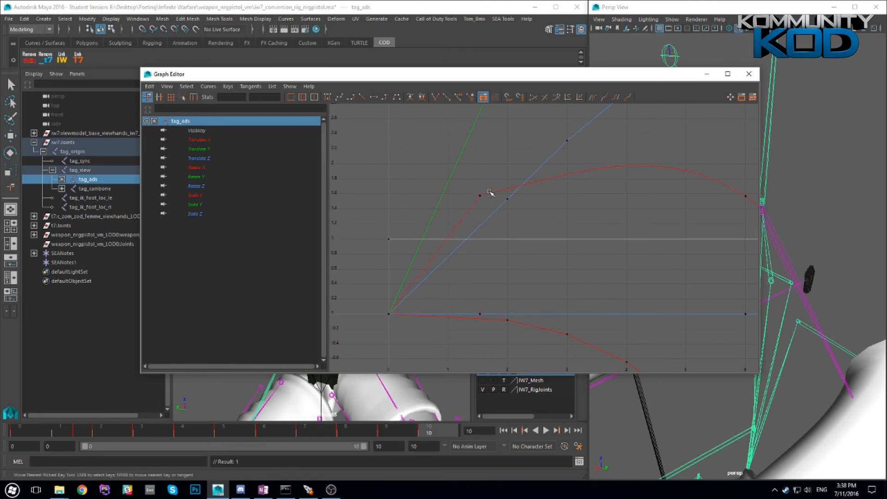
pyautogui.click(481, 196)
pyautogui.click(482, 197)
pyautogui.click(480, 196)
pyautogui.rightClick(480, 195)
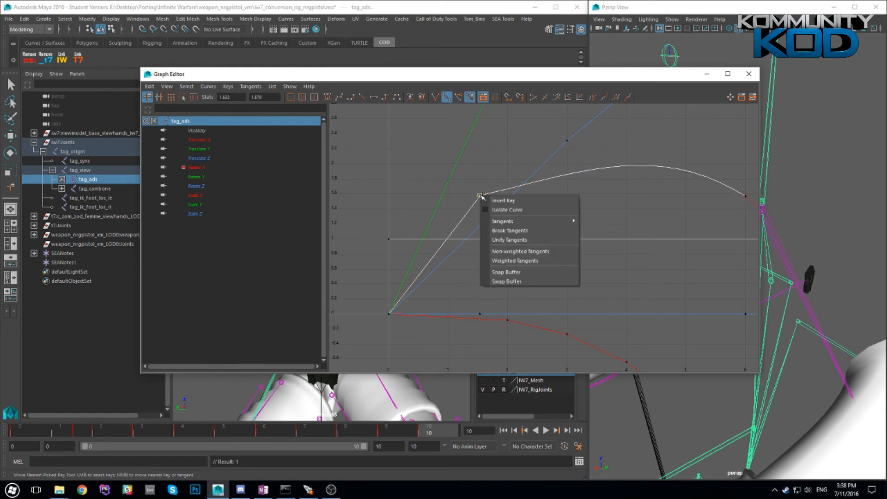
pyautogui.click(504, 201)
pyautogui.hotkey('ctrl', 'z')
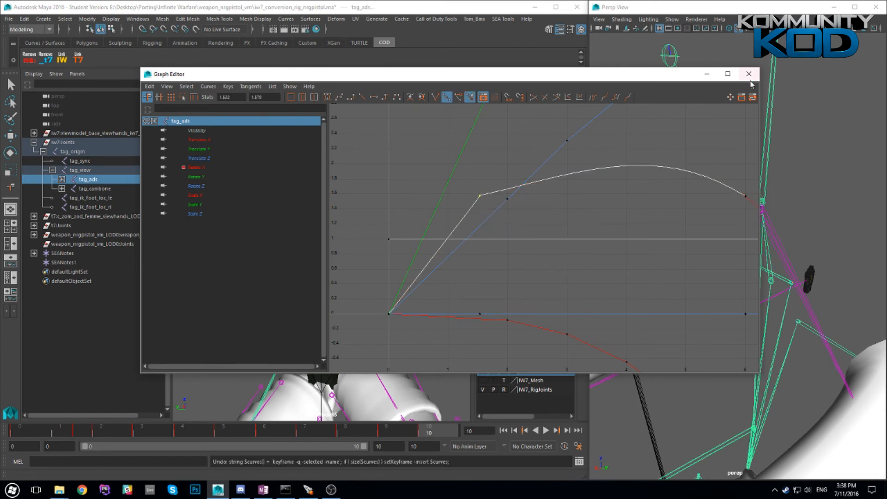
# Close the Graph Editor, play the animation from frame 0 to check the motion, and return to frame 0
pyautogui.click(748, 73)
pyautogui.click(19, 435)
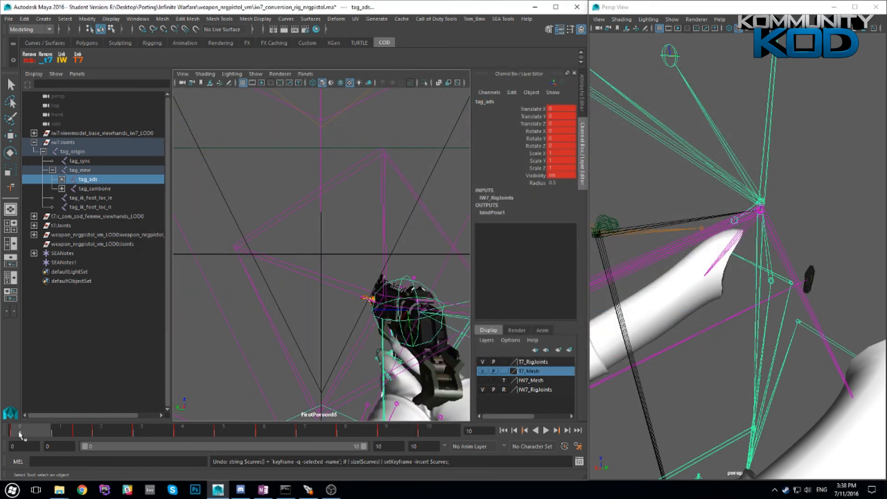
pyautogui.hotkey('alt', 'v')
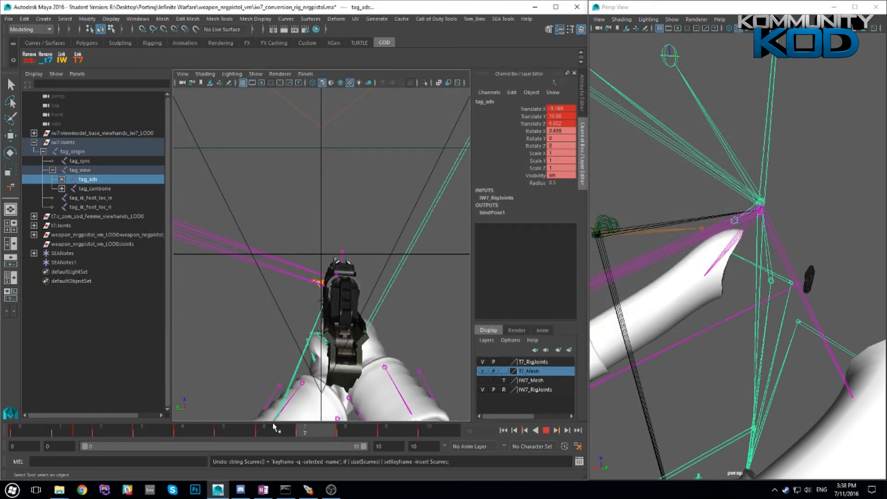
pyautogui.hotkey('alt', 'v')
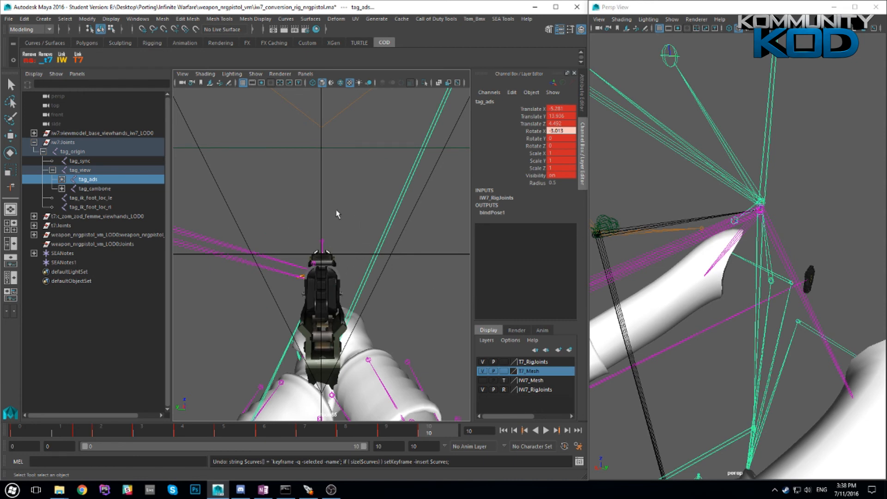
pyautogui.moveTo(436, 437); pyautogui.dragTo(19, 439)
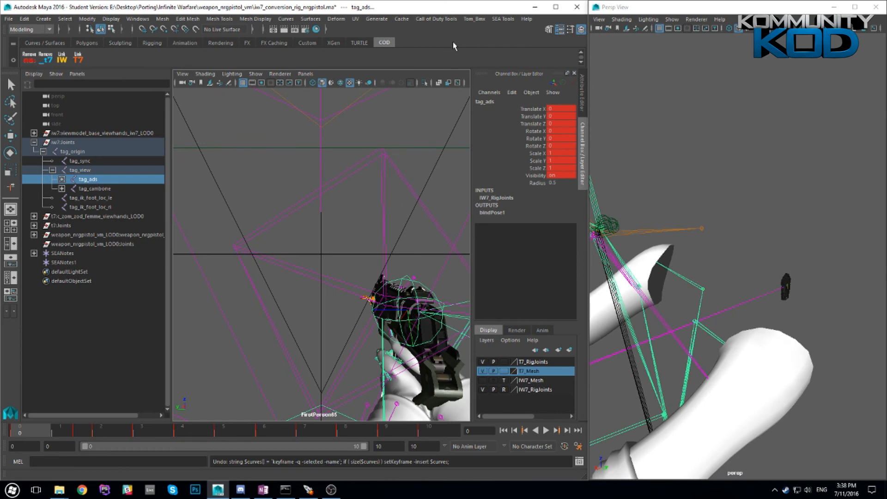
# Maximize the main window, close the floating Persp View, and select t7:tag_view and t7:tag_torso under t7:Joints
pyautogui.click(556, 7)
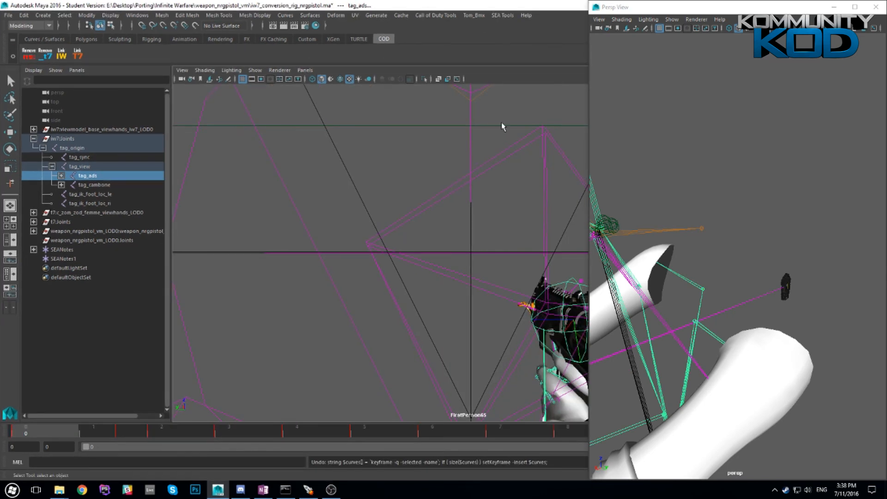
pyautogui.click(875, 8)
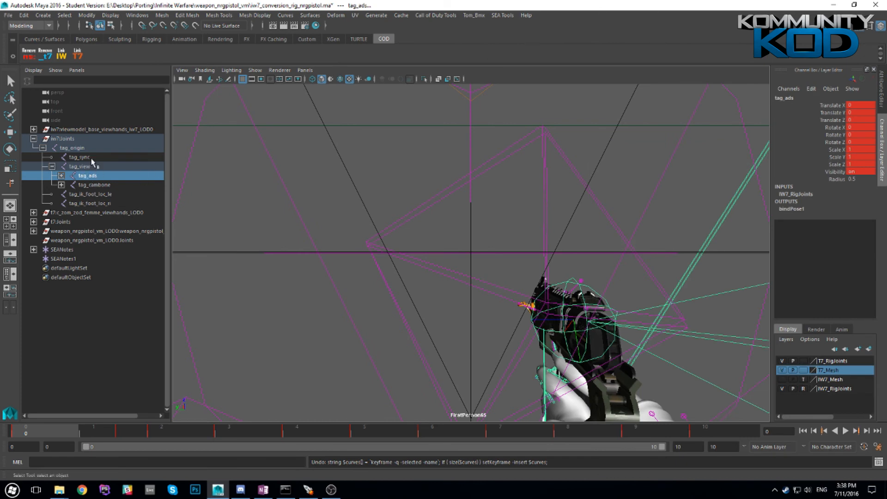
pyautogui.click(33, 139)
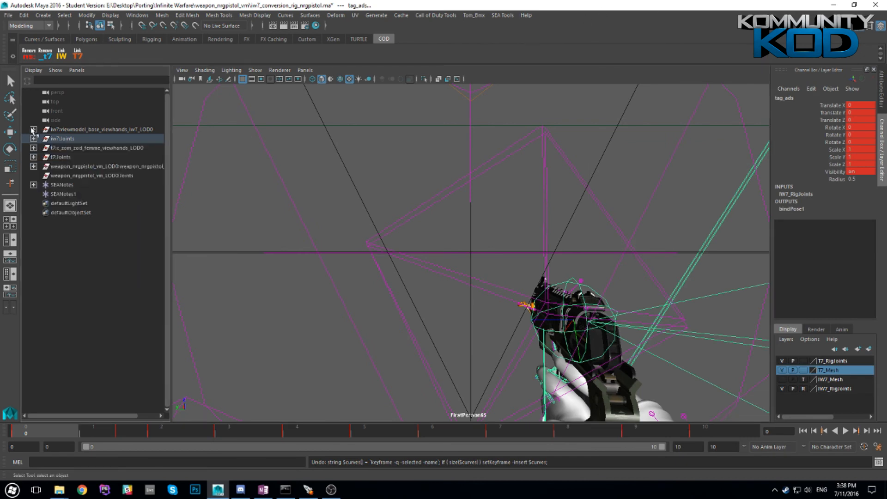
pyautogui.click(34, 157)
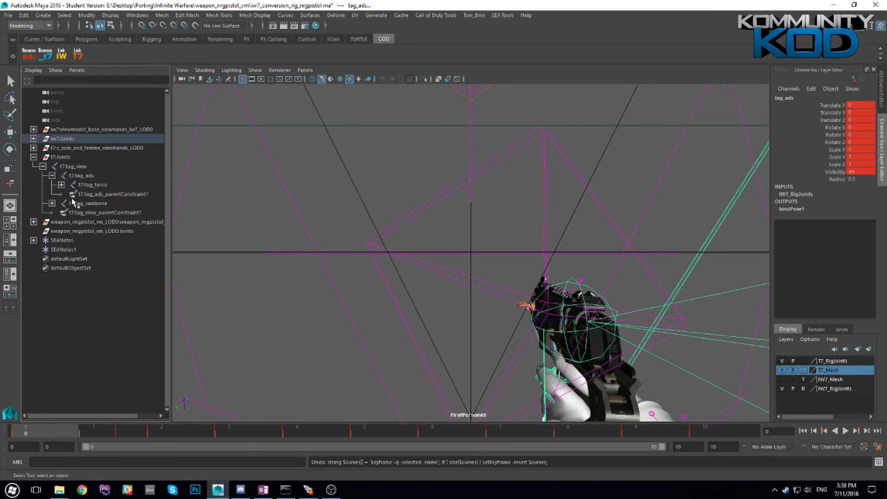
pyautogui.click(61, 185)
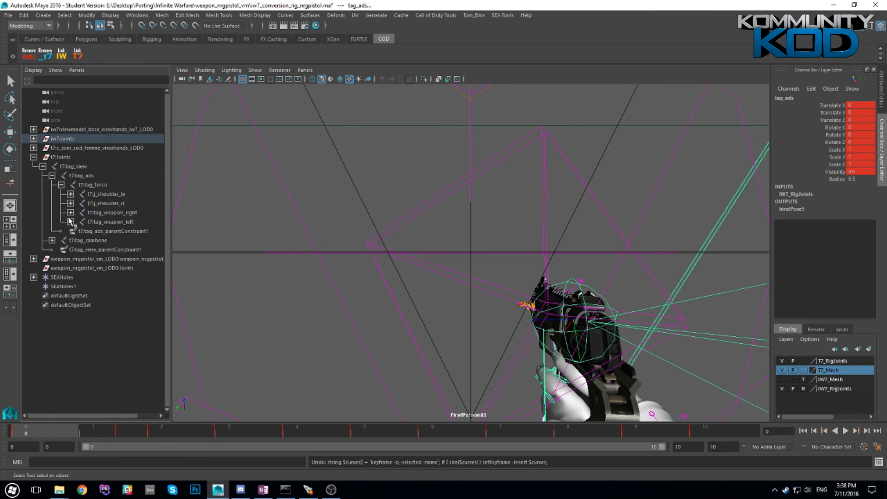
pyautogui.click(71, 213)
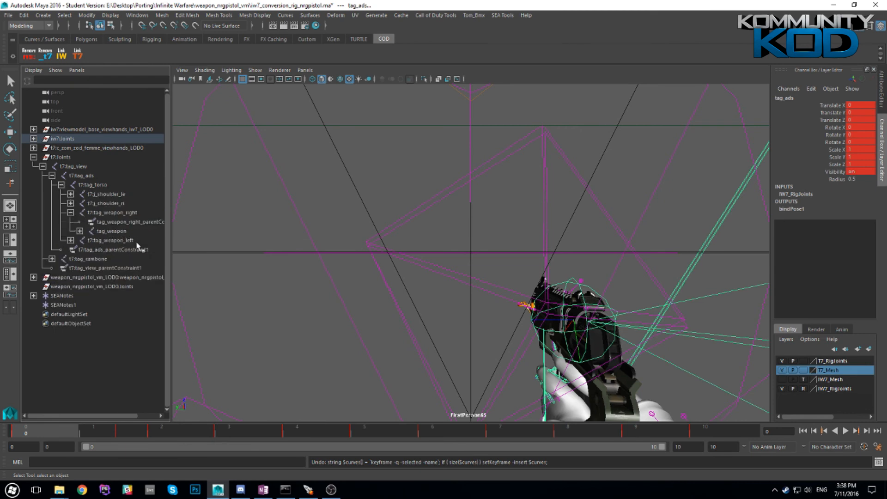
pyautogui.click(80, 167)
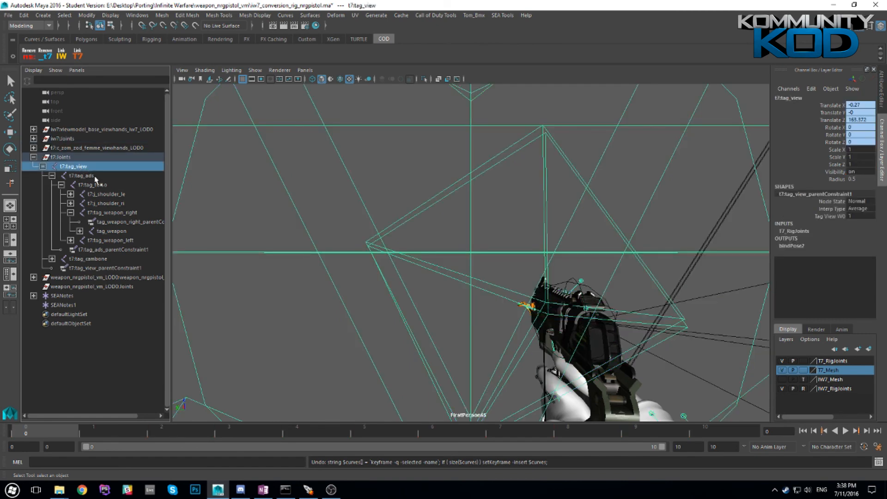
pyautogui.keyDown('ctrl'); pyautogui.click(98, 187); pyautogui.keyUp('ctrl')
# Open the Export XAnim window and browse to the xanim_export\iw7_viewmodels\oni folder as the save location
pyautogui.click(436, 15)
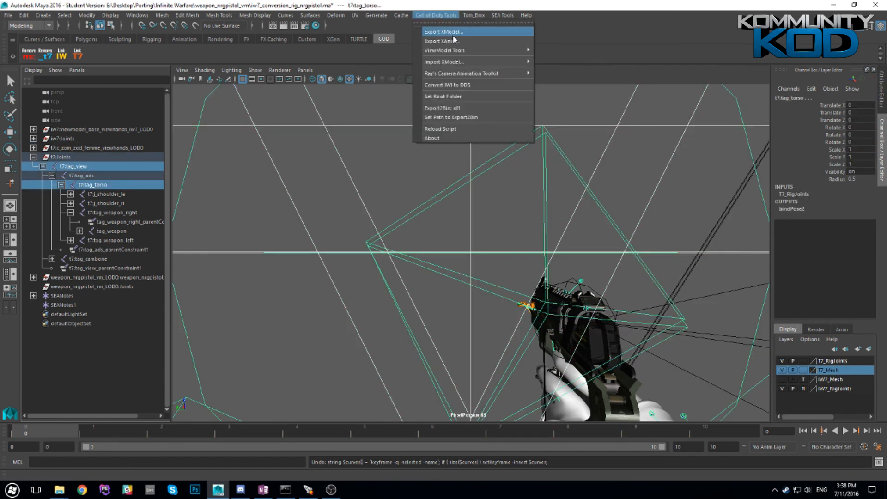
pyautogui.click(455, 32)
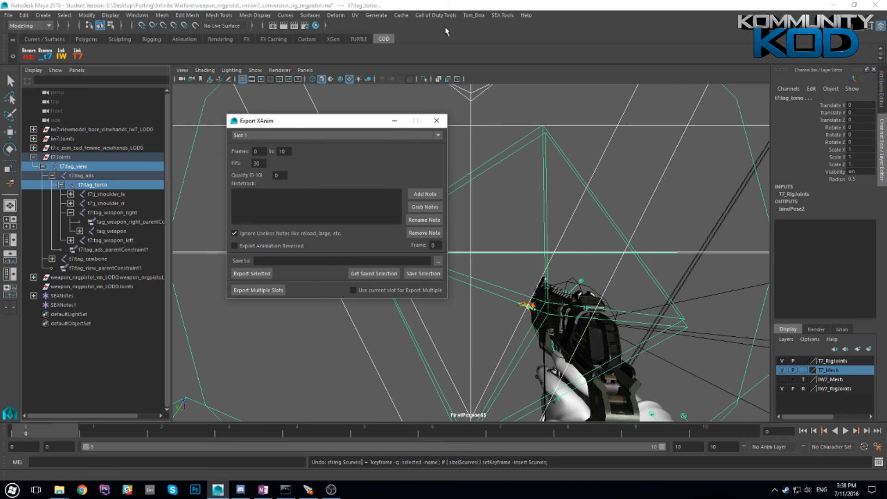
pyautogui.click(439, 14)
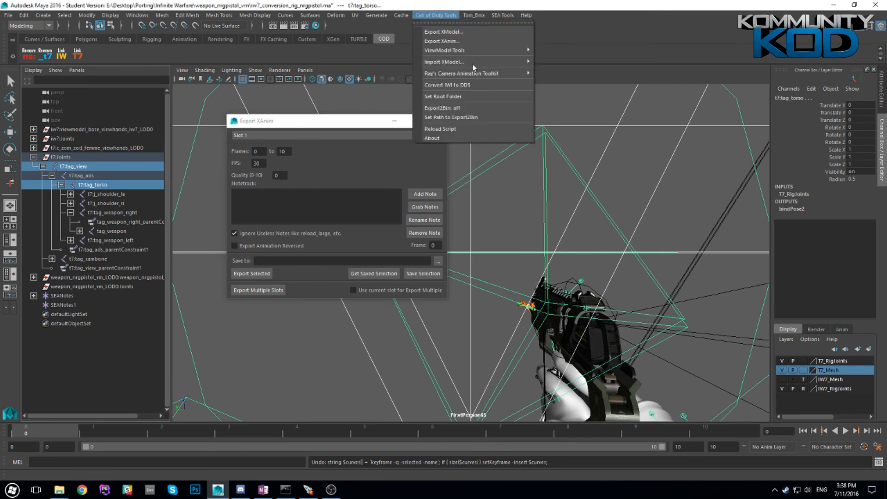
pyautogui.click(448, 8)
pyautogui.click(439, 262)
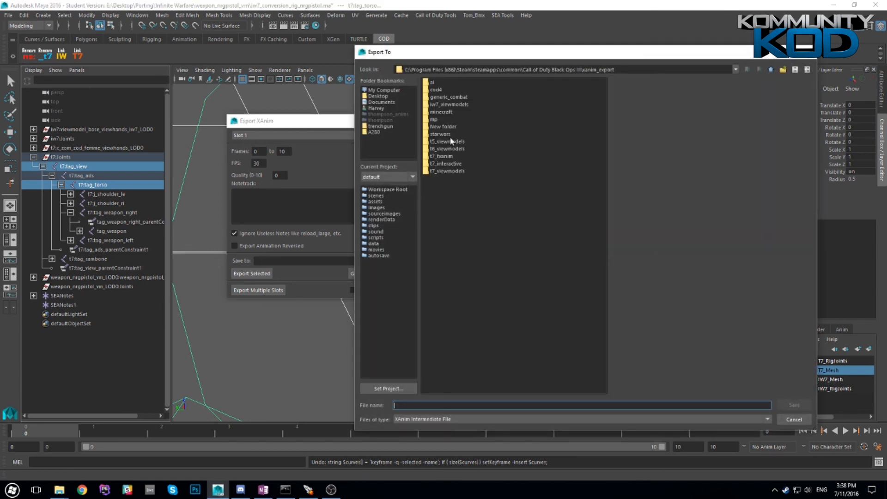
pyautogui.doubleClick(442, 105)
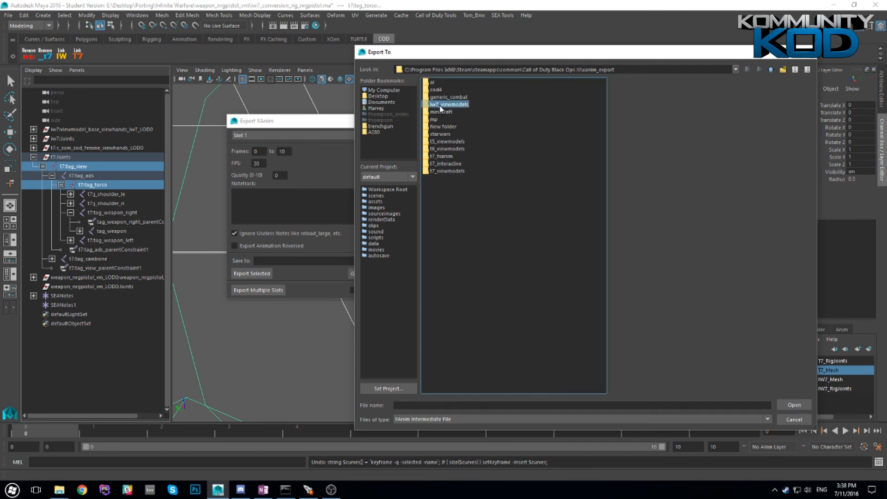
pyautogui.doubleClick(438, 84)
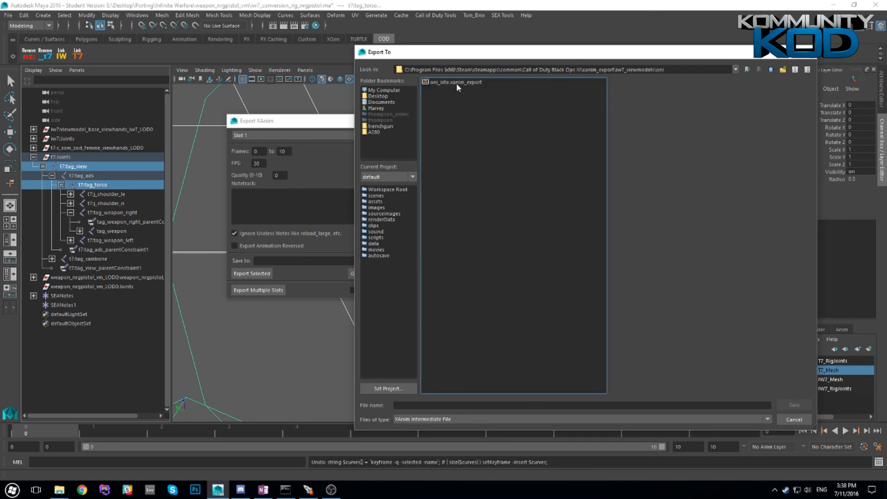
# Name the output file oni_ads_up.xanim_export and export the selected joints for frames 0 to 10
pyautogui.click(457, 84)
pyautogui.press('BackSpace')
pyautogui.press('BackSpace')
pyautogui.press('BackSpace')
pyautogui.press('BackSpace')
pyautogui.press('BackSpace')
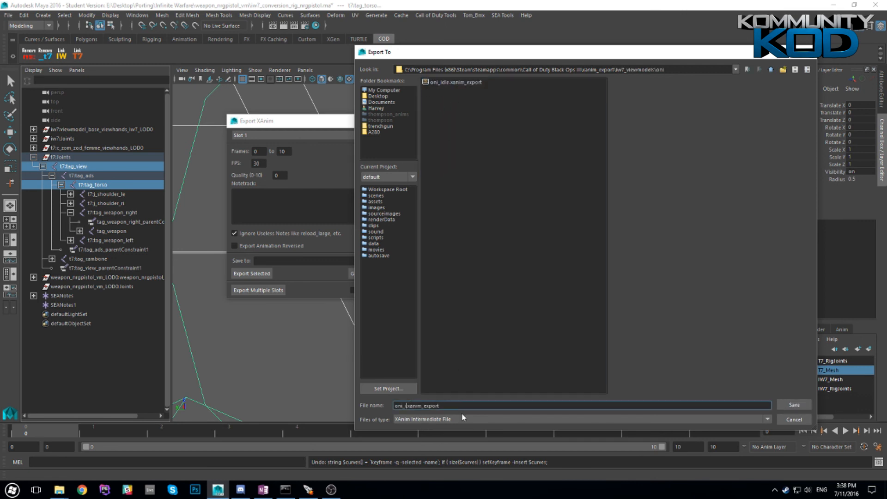
pyautogui.write('ads_up')
pyautogui.click(794, 405)
pyautogui.click(251, 274)
pyautogui.click(444, 250)
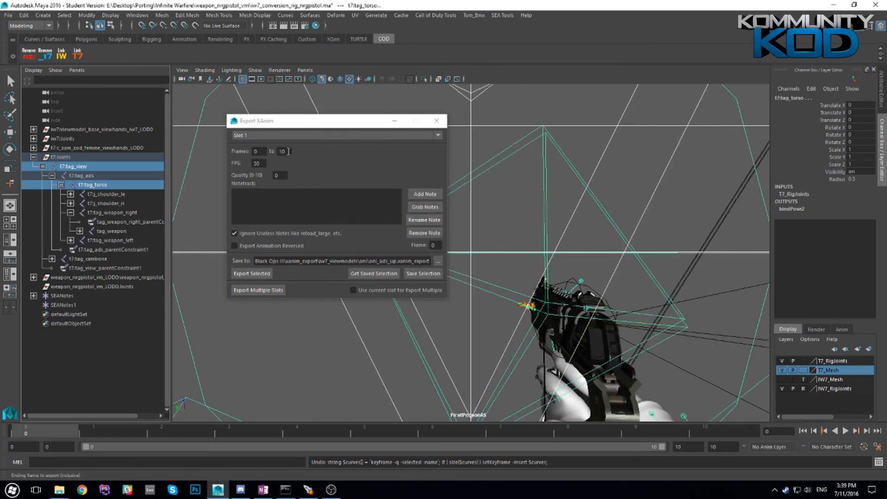
# Export the selected joints again with the animation reversed as oni_ads_down.xanim_export, and close the Export XAnim window
pyautogui.click(255, 246)
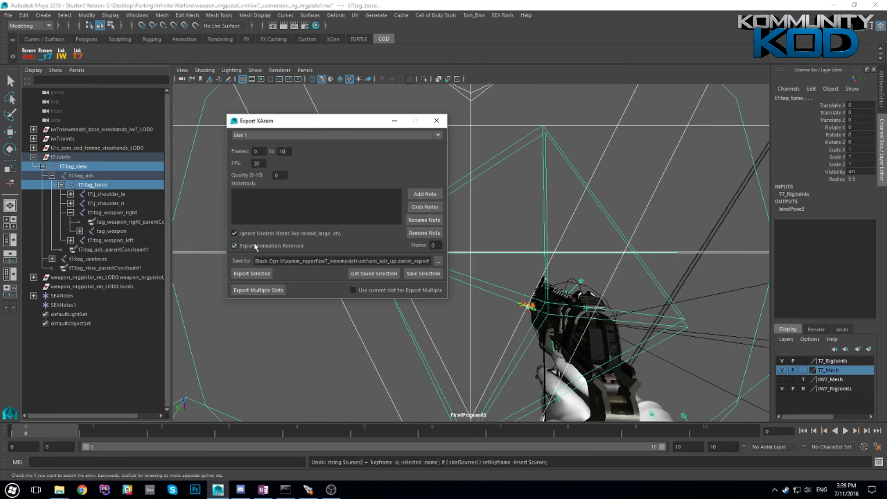
pyautogui.press('BackSpace')
pyautogui.press('BackSpace')
pyautogui.write('down')
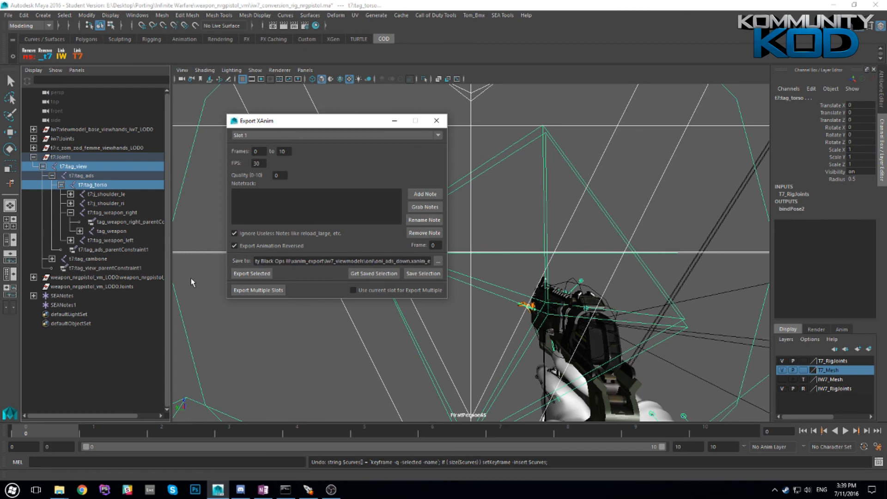
pyautogui.click(252, 274)
pyautogui.click(430, 250)
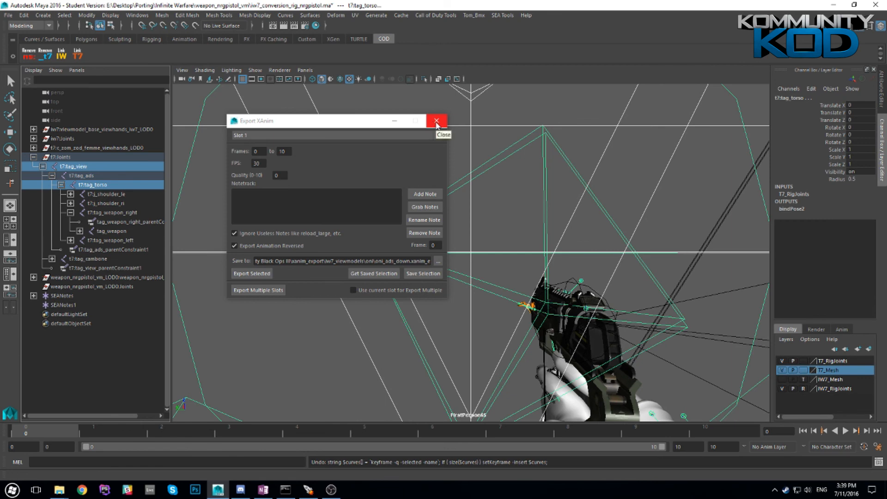
pyautogui.click(437, 121)
# Switch to File Explorer and browse to the Call of Duty Black Ops III\xanim_export\iw7_viewmodels\oni folder
pyautogui.moveTo(65, 496)
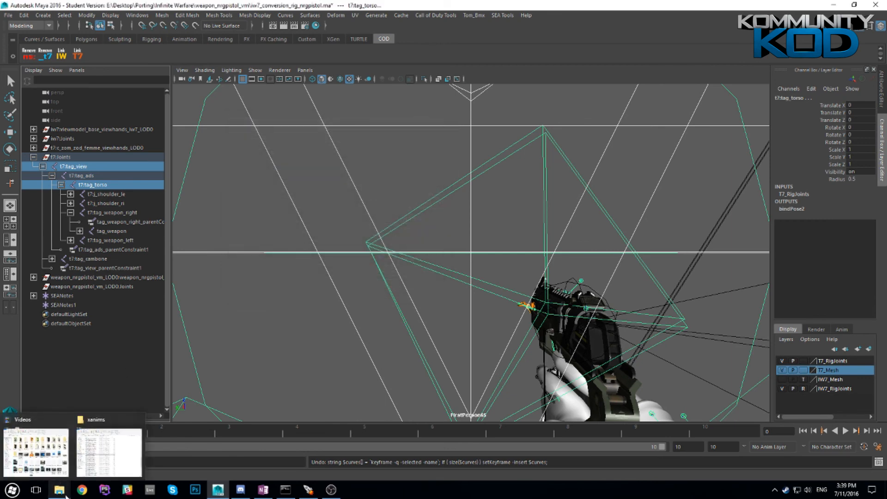
pyautogui.click(124, 455)
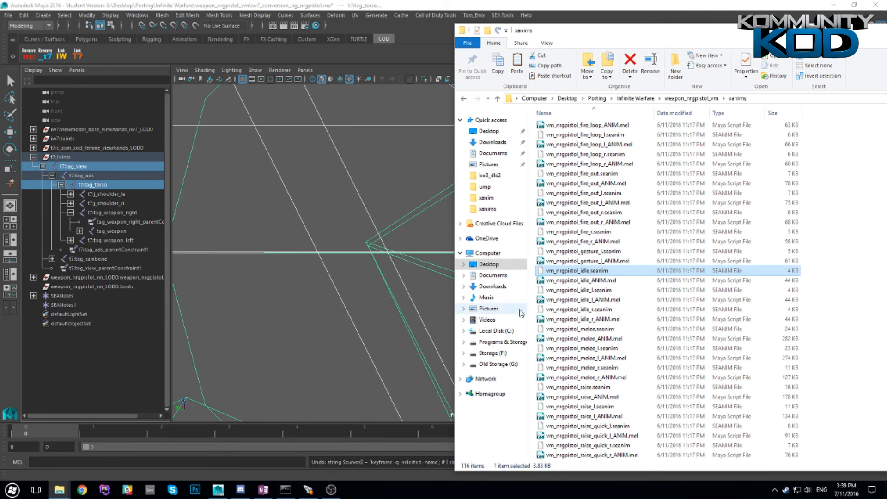
pyautogui.click(488, 131)
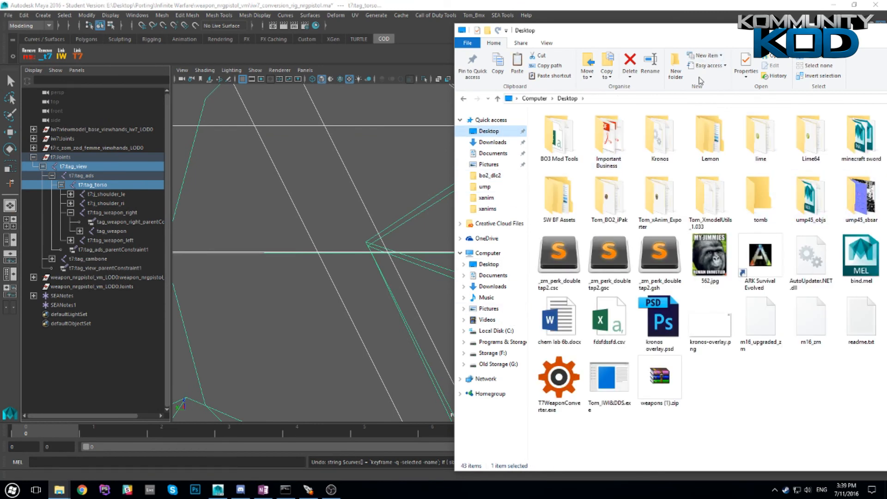
pyautogui.moveTo(646, 32); pyautogui.dragTo(393, 37)
pyautogui.doubleClick(760, 266)
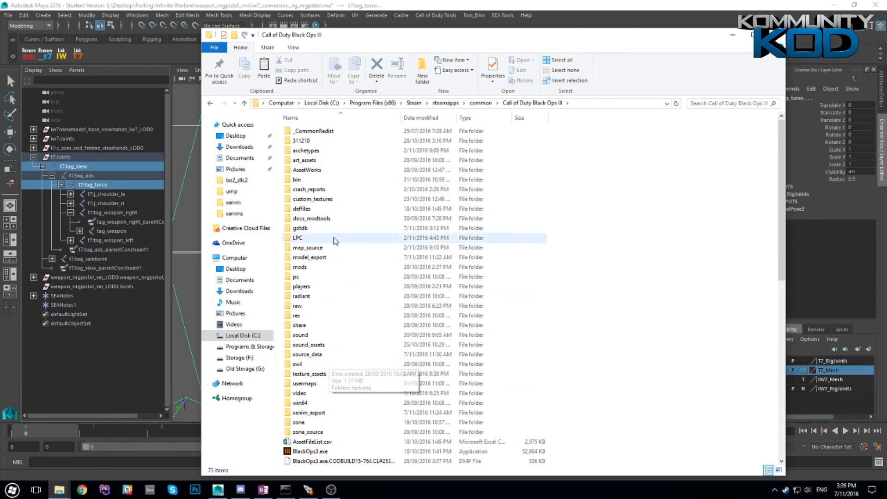
pyautogui.doubleClick(330, 422)
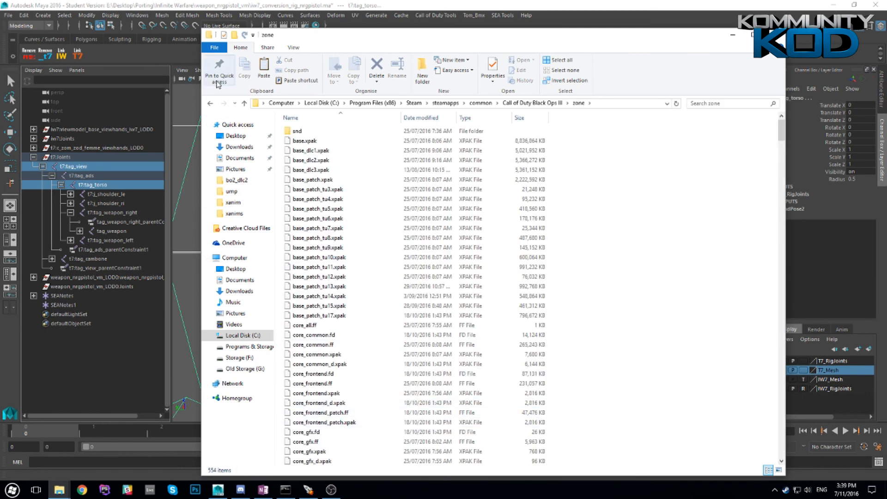
pyautogui.hotkey('alt', 'Left')
pyautogui.doubleClick(307, 415)
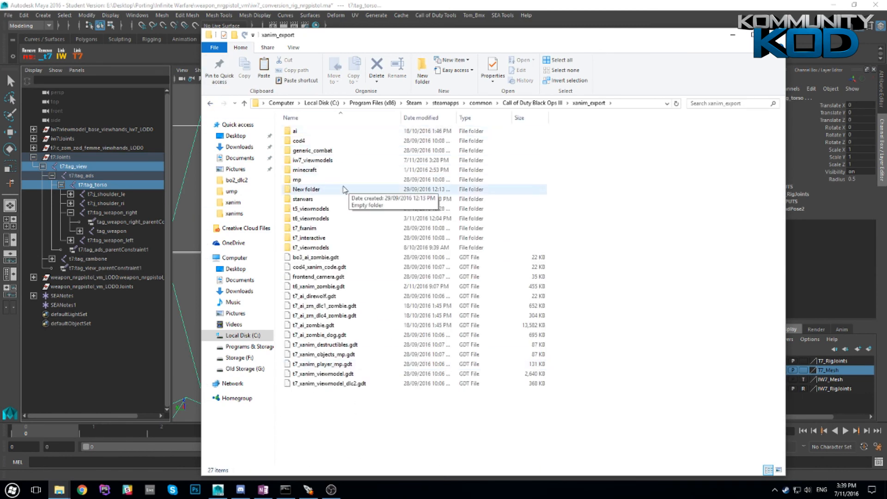
pyautogui.doubleClick(333, 160)
pyautogui.doubleClick(322, 132)
# Open a command prompt in the oni folder, run export2bin * to convert the exports, close it, and return to Maya
pyautogui.rightClick(359, 169)
pyautogui.click(432, 264)
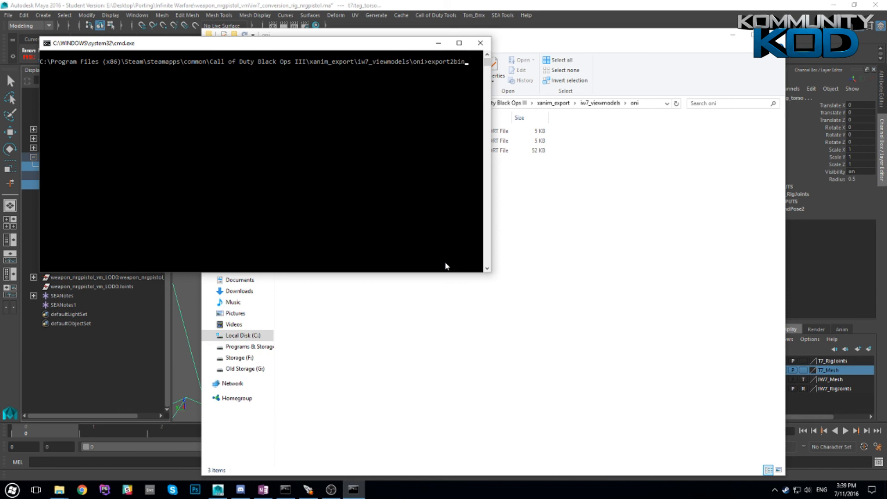
pyautogui.write('export2bin *')
pyautogui.press('Return')
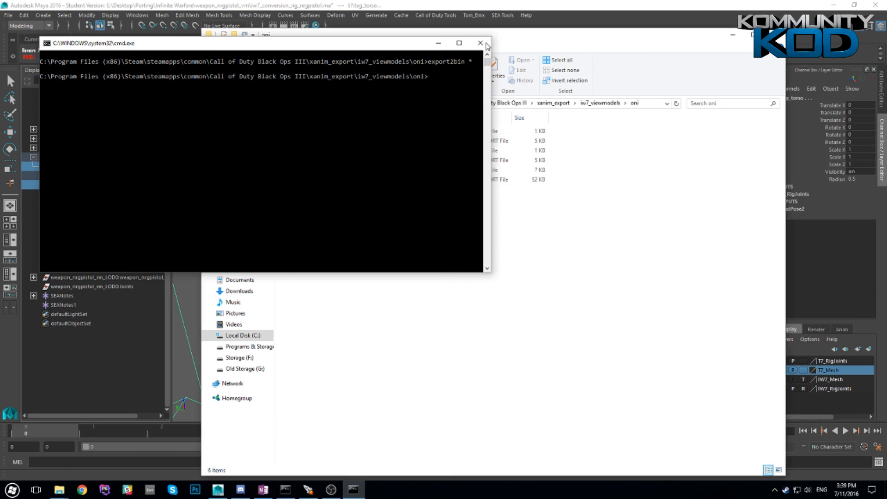
pyautogui.click(480, 42)
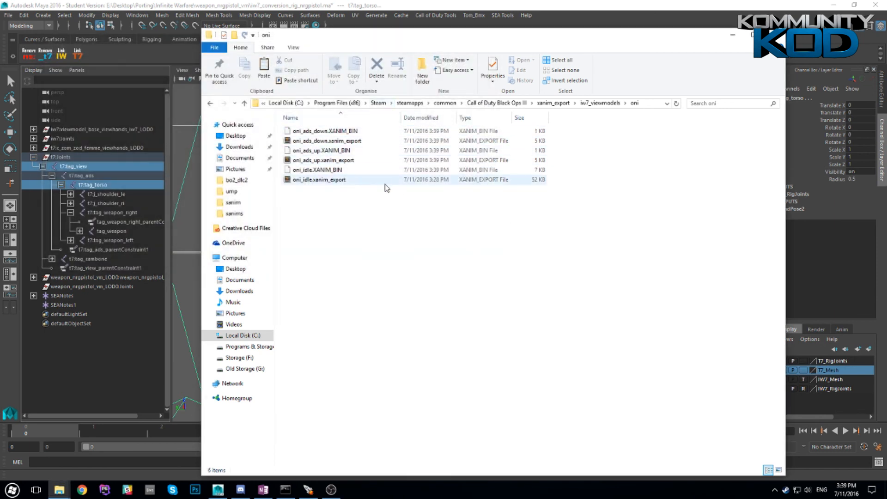
pyautogui.click(421, 24)
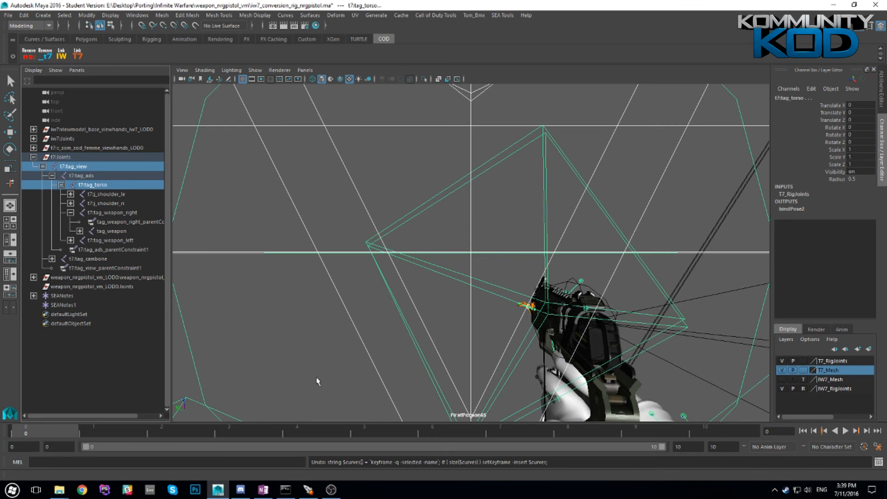